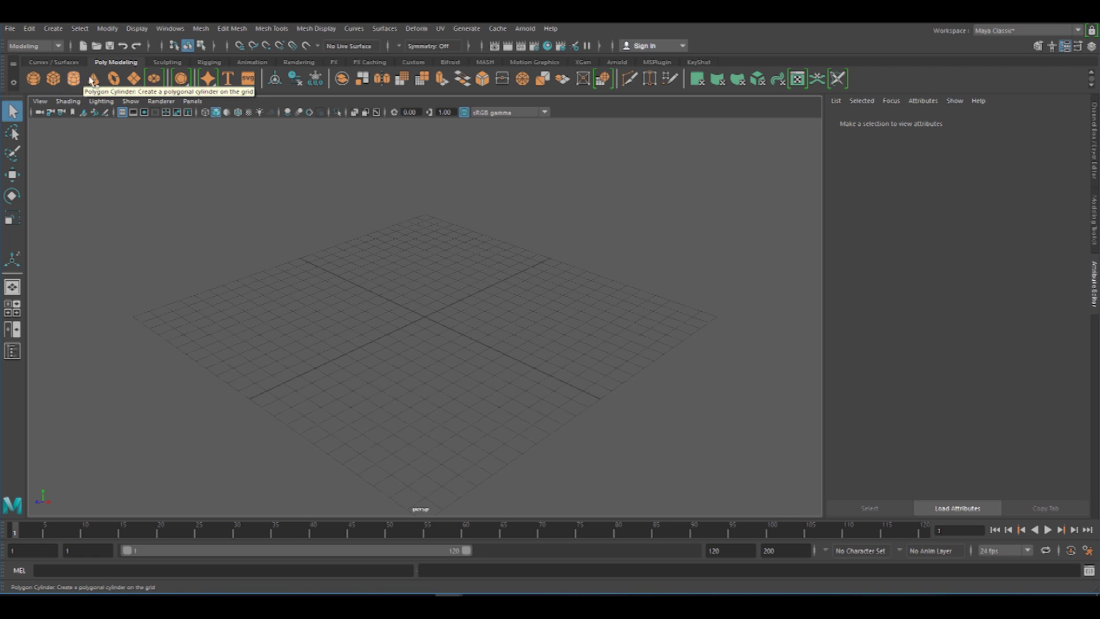
Step: Create a polygon cube at the origin and scale it up uniformly
{"action": "left_click", "coordinate": [53, 78]}
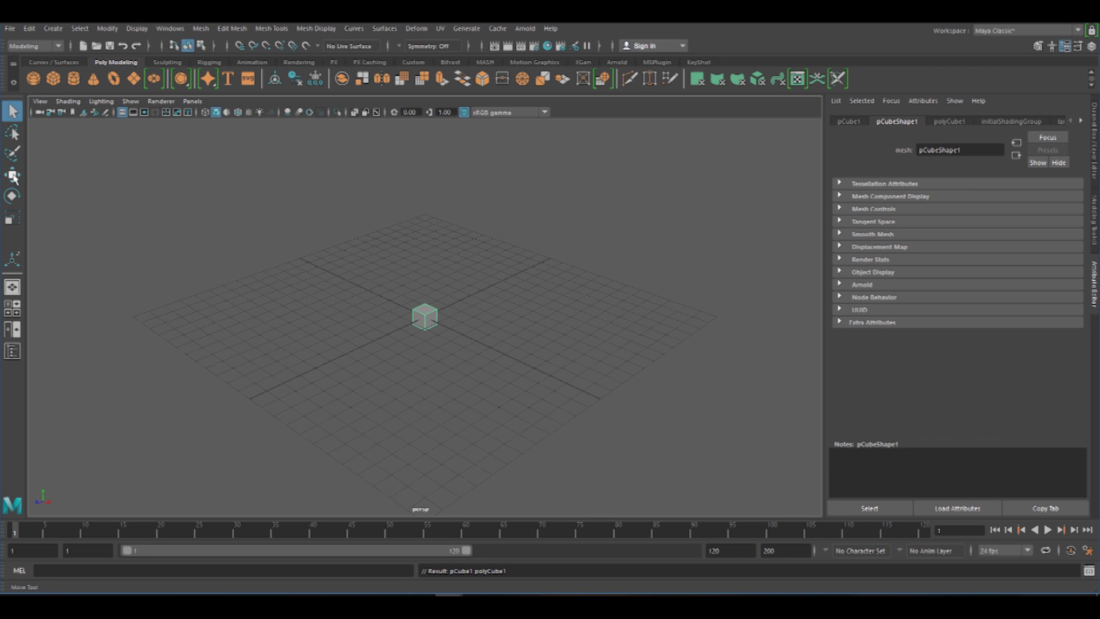
{"action": "left_click", "coordinate": [12, 220]}
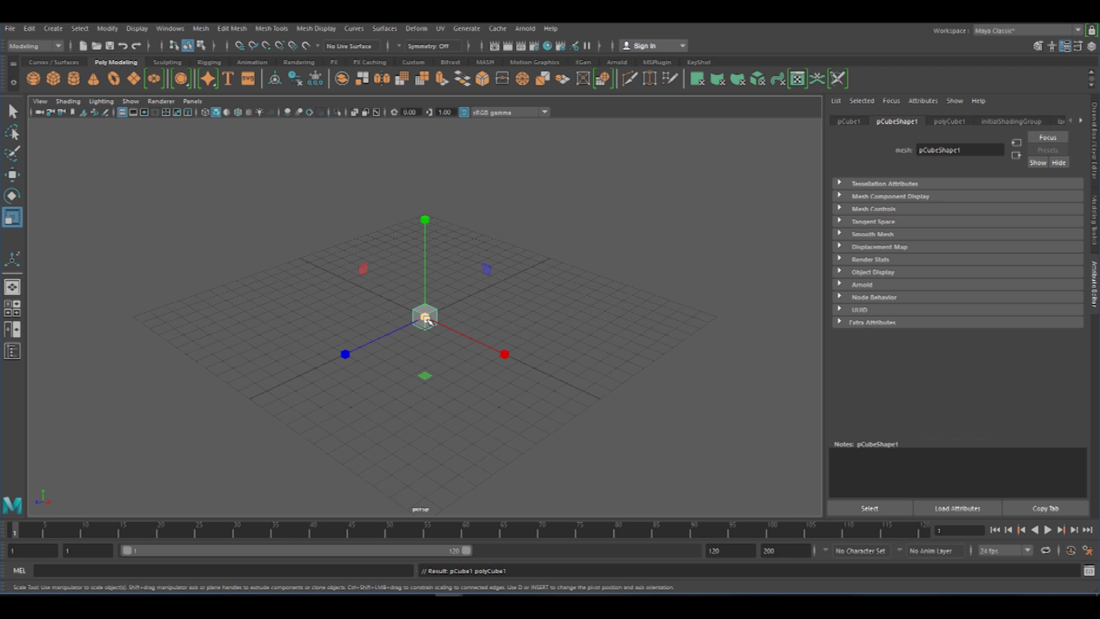
{"action": "left_click_drag", "start_coordinate": [427, 319], "coordinate": [550, 300]}
Step: Try stretching and narrowing the cube along its individual X, Y and Z axes with the Scale tool
{"action": "mouse_move", "coordinate": [345, 355]}
{"action": "left_mouse_down"}
{"action": "mouse_move", "coordinate": [304, 369]}
{"action": "mouse_move", "coordinate": [338, 359]}
{"action": "left_mouse_up"}
{"action": "left_click_drag", "start_coordinate": [505, 354], "coordinate": [528, 364]}
{"action": "mouse_move", "coordinate": [427, 225]}
{"action": "left_mouse_down"}
{"action": "mouse_move", "coordinate": [427, 261]}
{"action": "mouse_move", "coordinate": [427, 200]}
{"action": "mouse_move", "coordinate": [427, 328]}
{"action": "mouse_move", "coordinate": [427, 206]}
{"action": "left_mouse_up"}
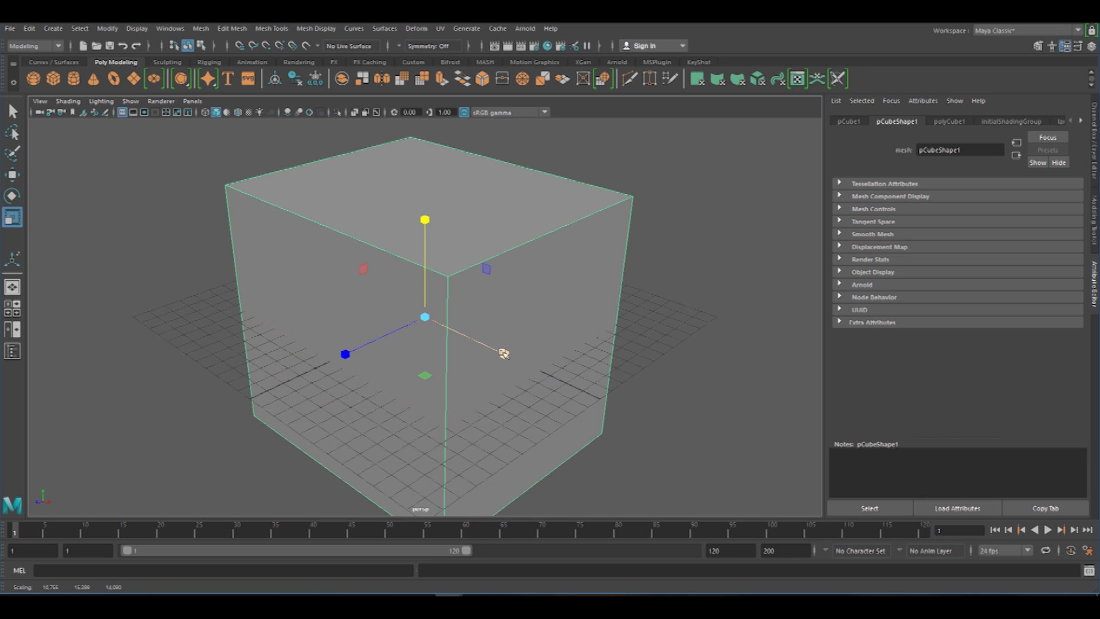
{"action": "left_click_drag", "start_coordinate": [504, 351], "coordinate": [471, 338]}
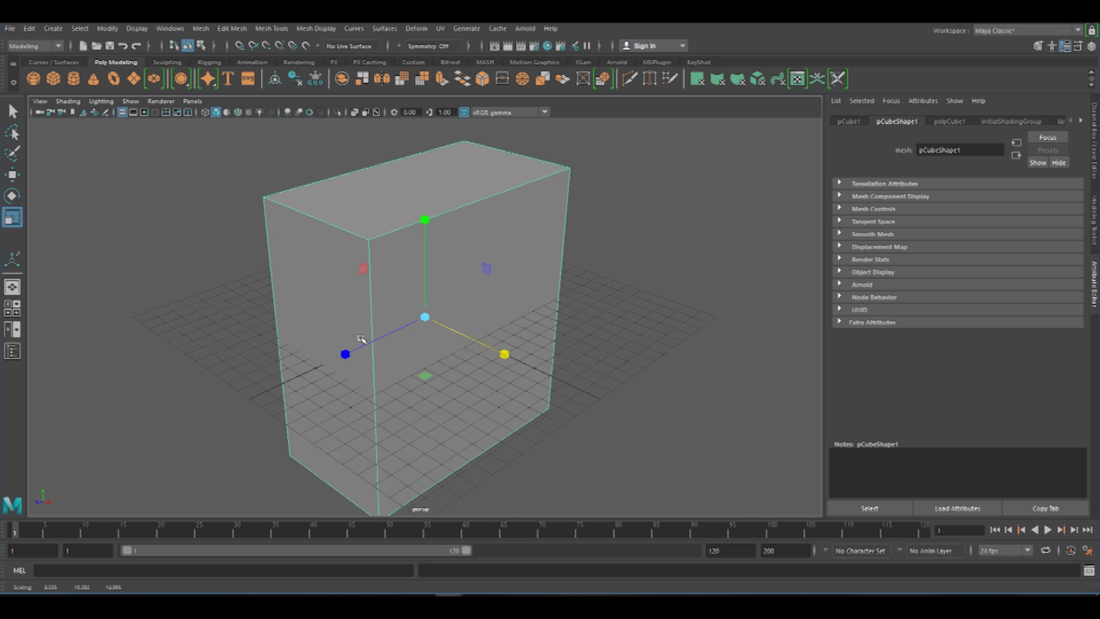
{"action": "left_click_drag", "start_coordinate": [344, 354], "coordinate": [324, 364]}
{"action": "middle_click_drag", "start_coordinate": [324, 363], "coordinate": [381, 333]}
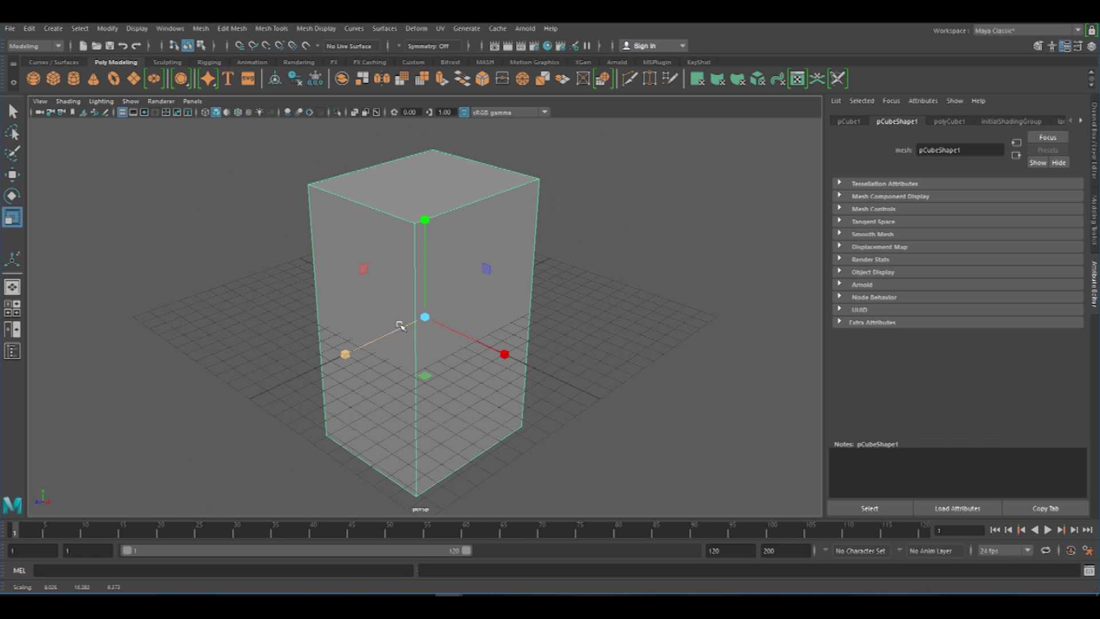
Step: Undo the single-axis scaling of the cube and the last uniform enlargement
{"action": "key", "text": "ctrl+z"}
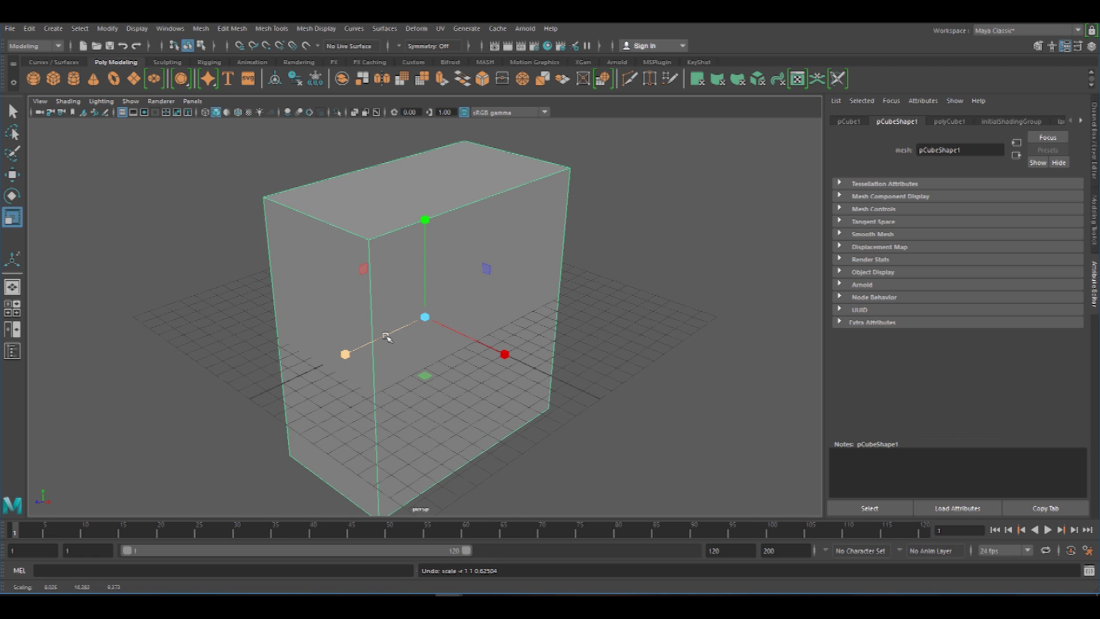
{"action": "key", "text": "ctrl+z"}
{"action": "key", "text": "ctrl+z"}
{"action": "key", "text": "ctrl+z"}
{"action": "key", "text": "ctrl+z"}
{"action": "key", "text": "ctrl+z"}
{"action": "key", "text": "ctrl+z"}
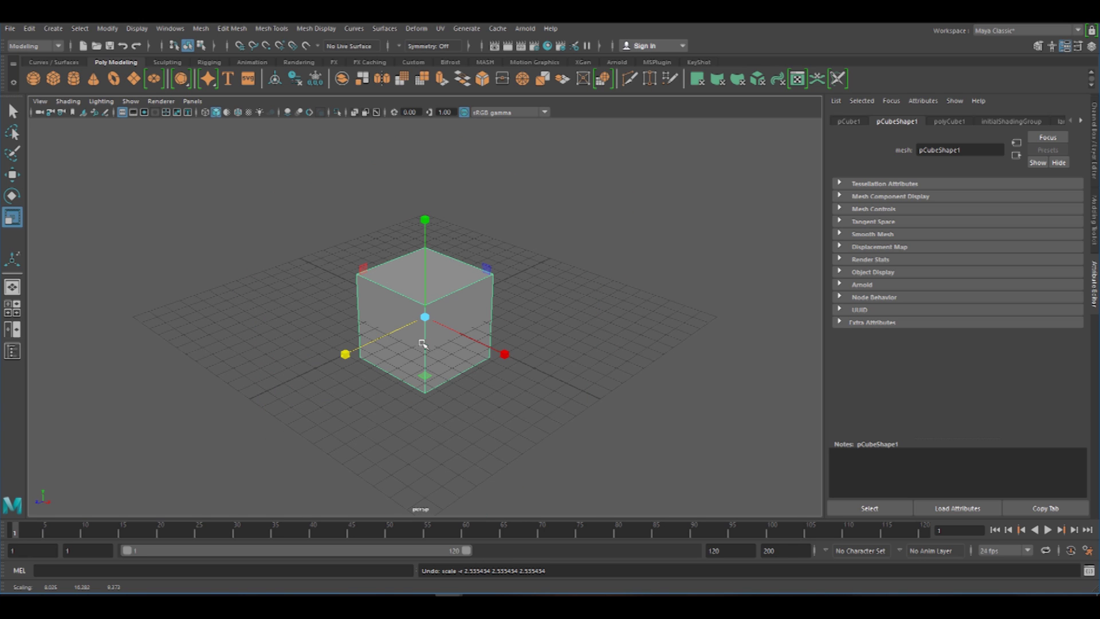
Step: Try moving the cube along its Z axis and rotating it about X and Z, undoing the changes
{"action": "left_click", "coordinate": [14, 179]}
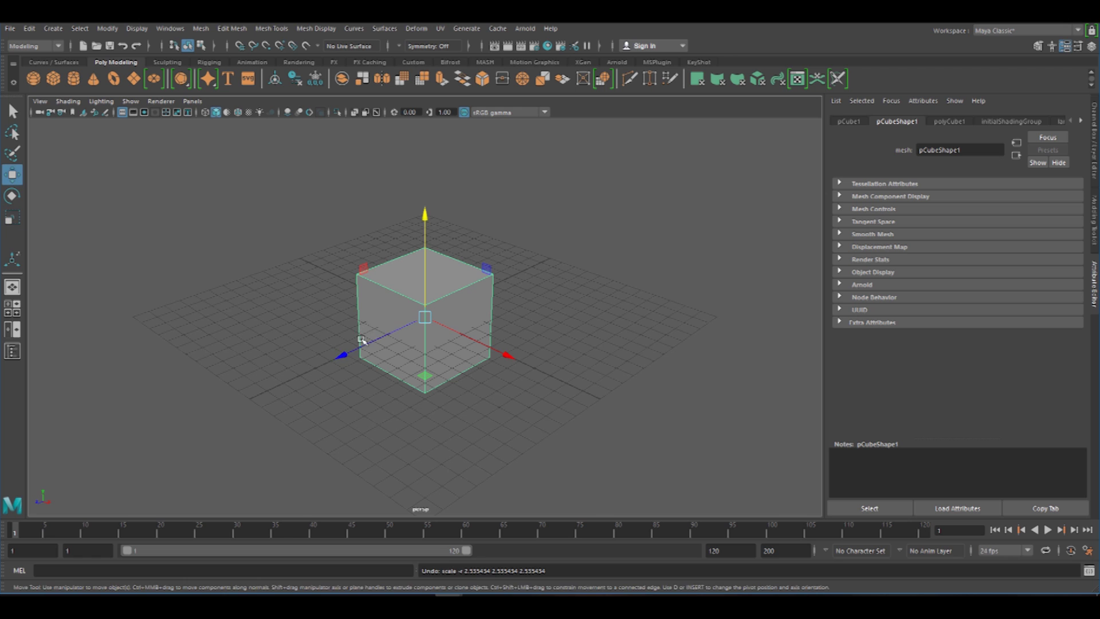
{"action": "left_click_drag", "start_coordinate": [361, 339], "coordinate": [337, 350]}
{"action": "left_click_drag", "start_coordinate": [448, 352], "coordinate": [403, 285]}
{"action": "key", "text": "ctrl+z"}
{"action": "key", "text": "ctrl+z"}
{"action": "left_click", "coordinate": [12, 198]}
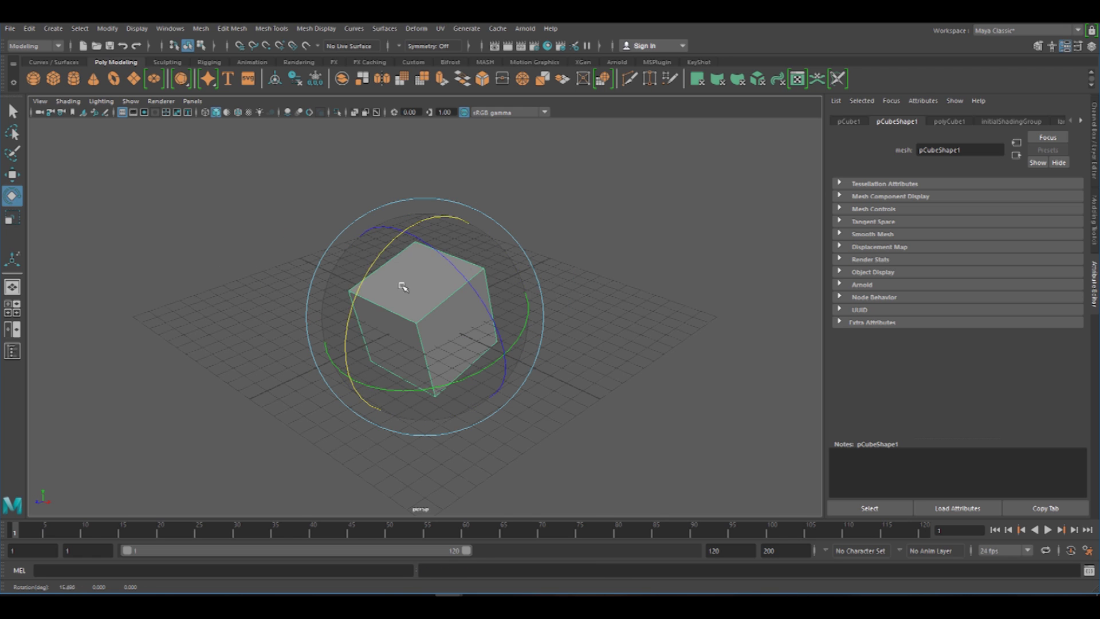
{"action": "left_click_drag", "start_coordinate": [477, 265], "coordinate": [528, 321]}
{"action": "key", "text": "ctrl+z"}
{"action": "key", "text": "ctrl+z"}
Step: Create a second polygon cube, enlarge it to nearly the first cube's size, and stack it on top of the first
{"action": "key", "text": "w"}
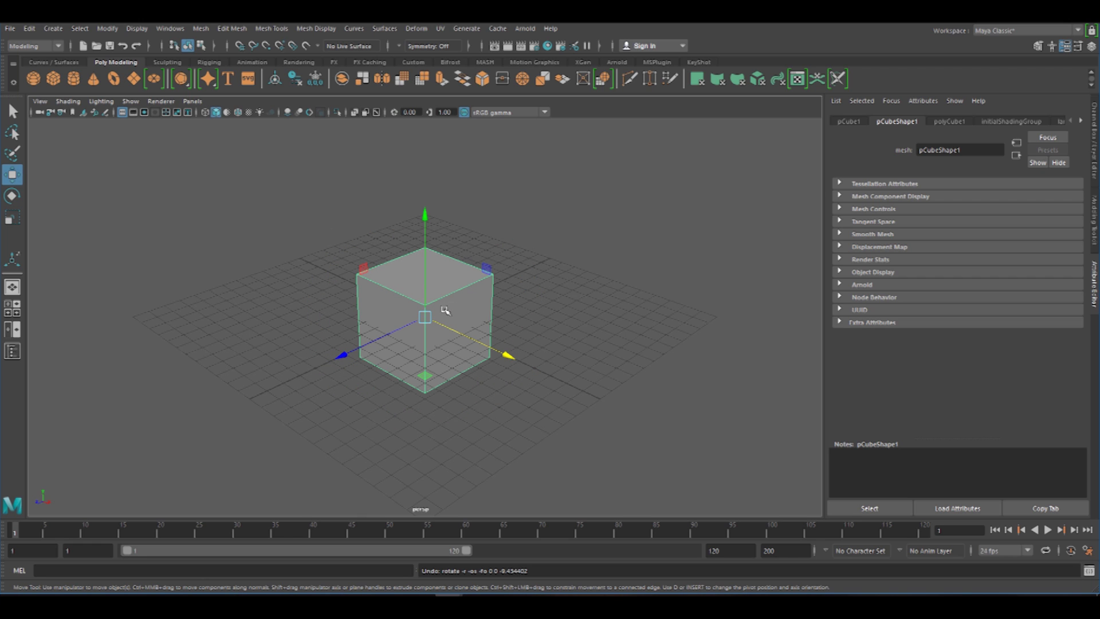
{"action": "left_click", "coordinate": [55, 81]}
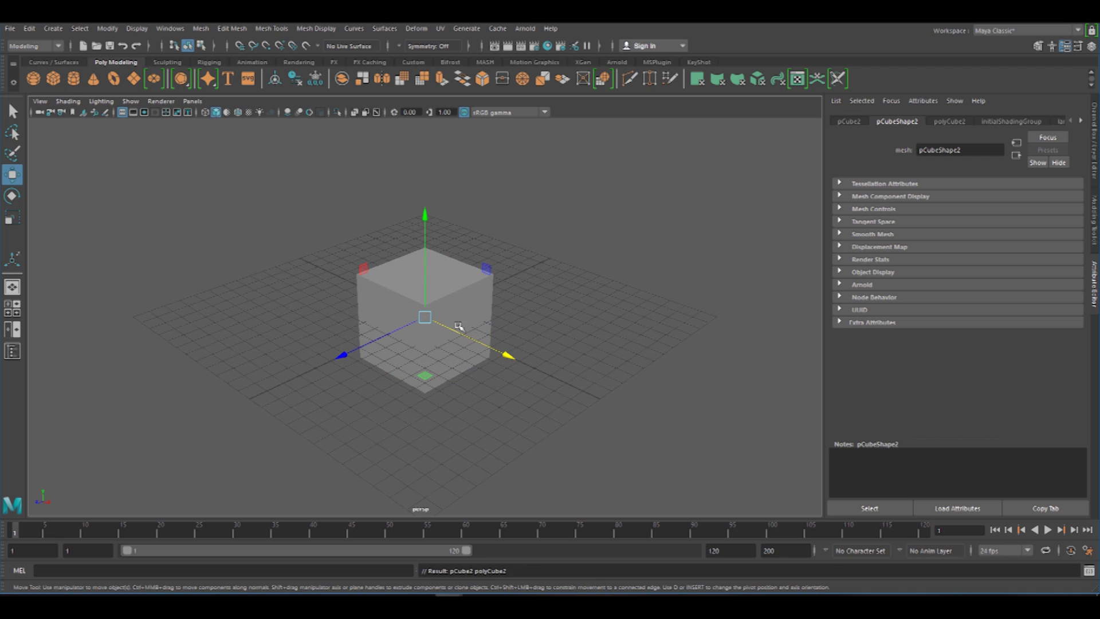
{"action": "mouse_move", "coordinate": [461, 329]}
{"action": "left_mouse_down"}
{"action": "mouse_move", "coordinate": [565, 368]}
{"action": "mouse_move", "coordinate": [508, 344]}
{"action": "mouse_move", "coordinate": [538, 346]}
{"action": "mouse_move", "coordinate": [469, 332]}
{"action": "left_mouse_up"}
{"action": "key", "text": "e"}
{"action": "key", "text": "r"}
{"action": "left_click", "coordinate": [12, 175]}
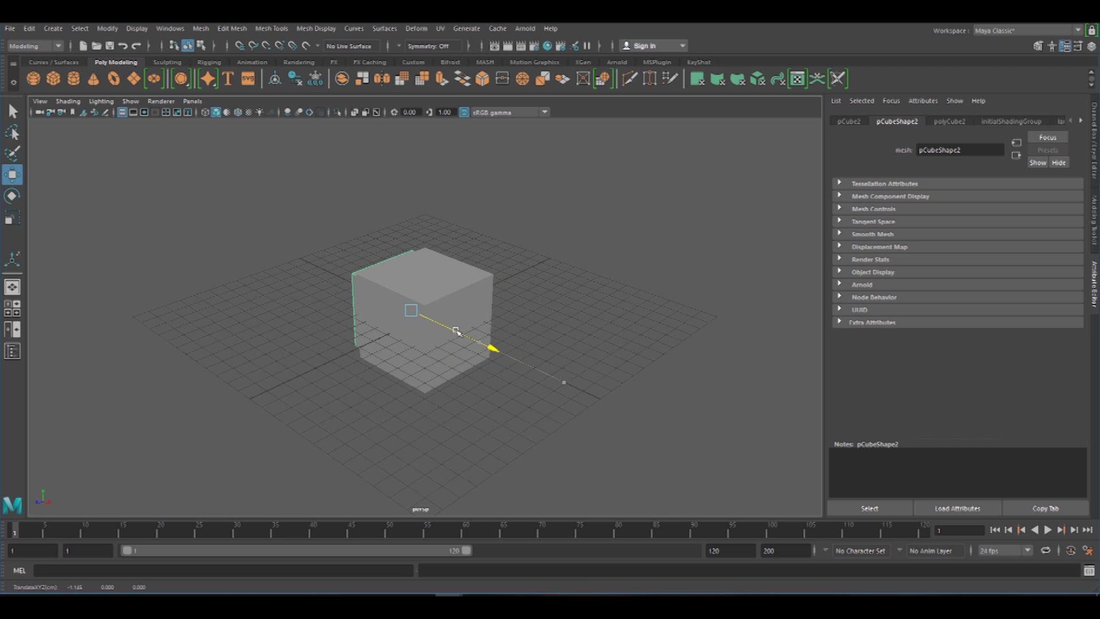
{"action": "left_click_drag", "start_coordinate": [424, 269], "coordinate": [425, 194]}
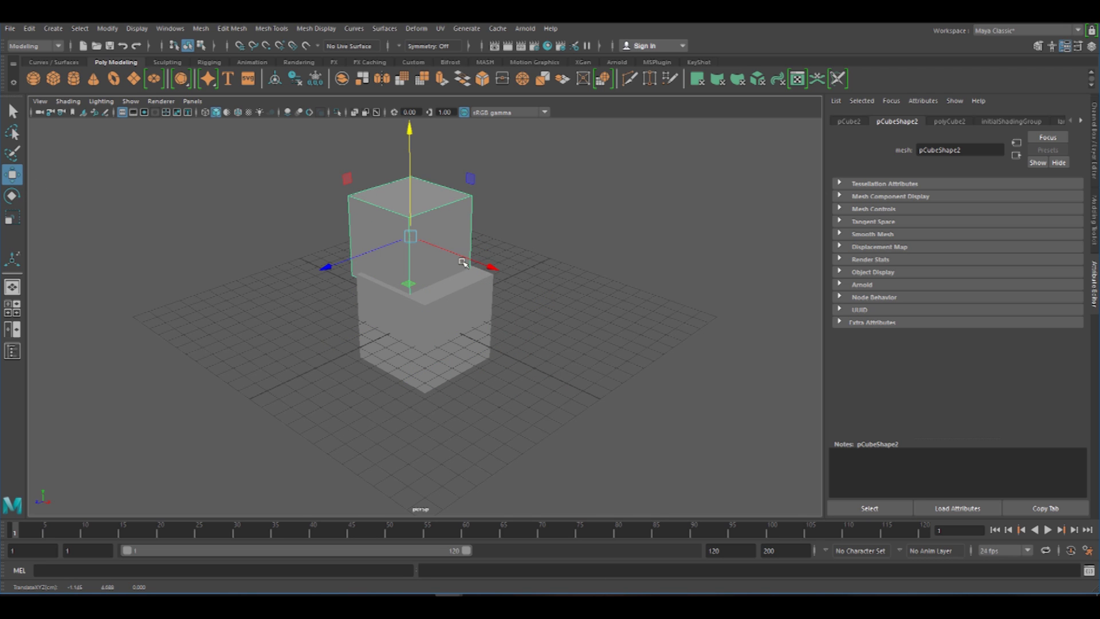
{"action": "left_click_drag", "start_coordinate": [467, 262], "coordinate": [486, 267]}
Step: Scale the upper cube down uniformly and lower it onto the top of the first cube
{"action": "middle_click_drag", "start_coordinate": [641, 262], "coordinate": [641, 271], "text": "alt"}
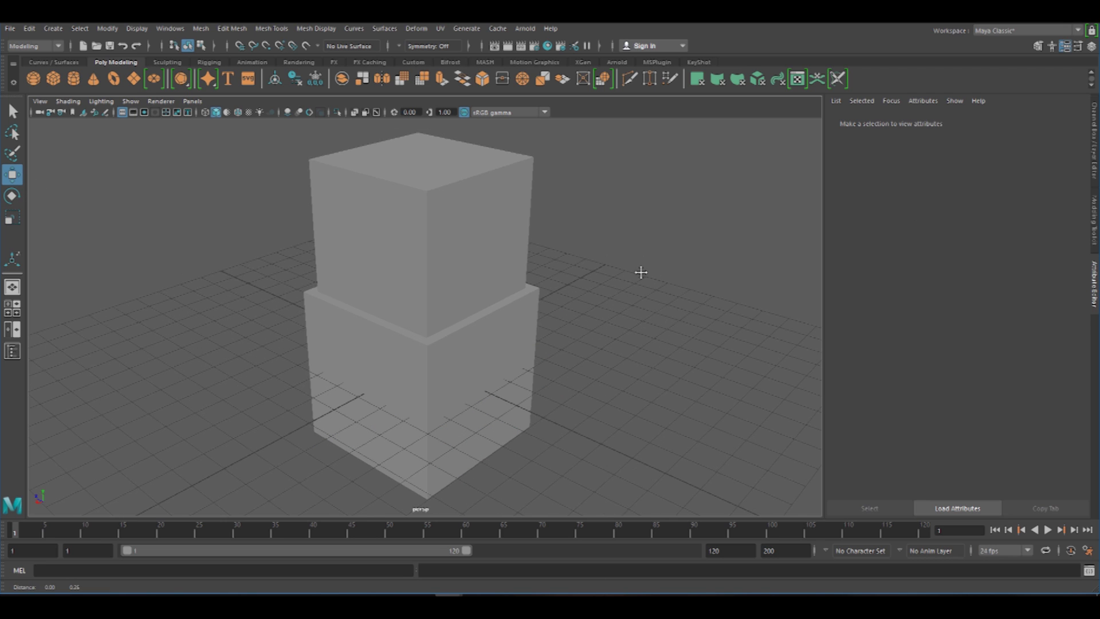
{"action": "left_click", "coordinate": [455, 277]}
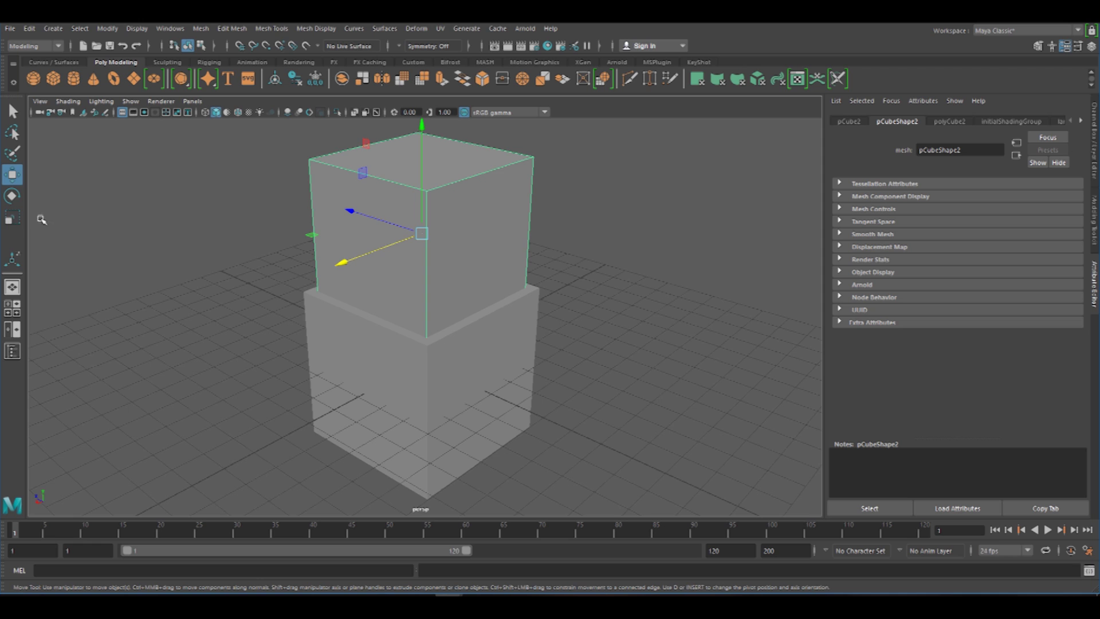
{"action": "left_click", "coordinate": [12, 218]}
{"action": "left_click_drag", "start_coordinate": [422, 234], "coordinate": [391, 235]}
{"action": "left_click", "coordinate": [12, 174]}
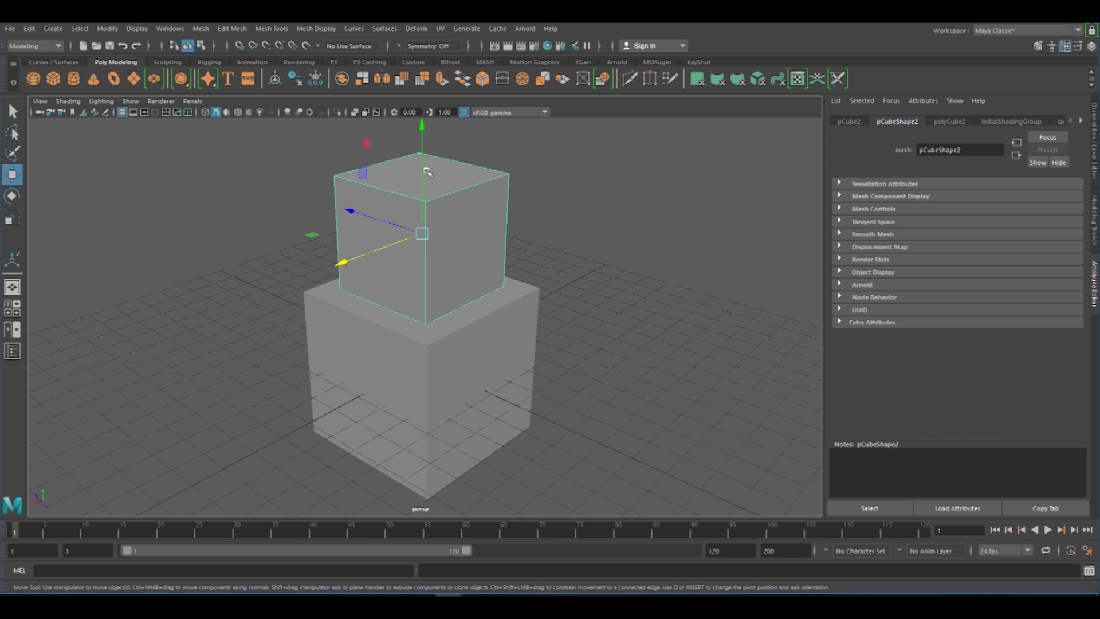
{"action": "left_click_drag", "start_coordinate": [423, 175], "coordinate": [420, 195]}
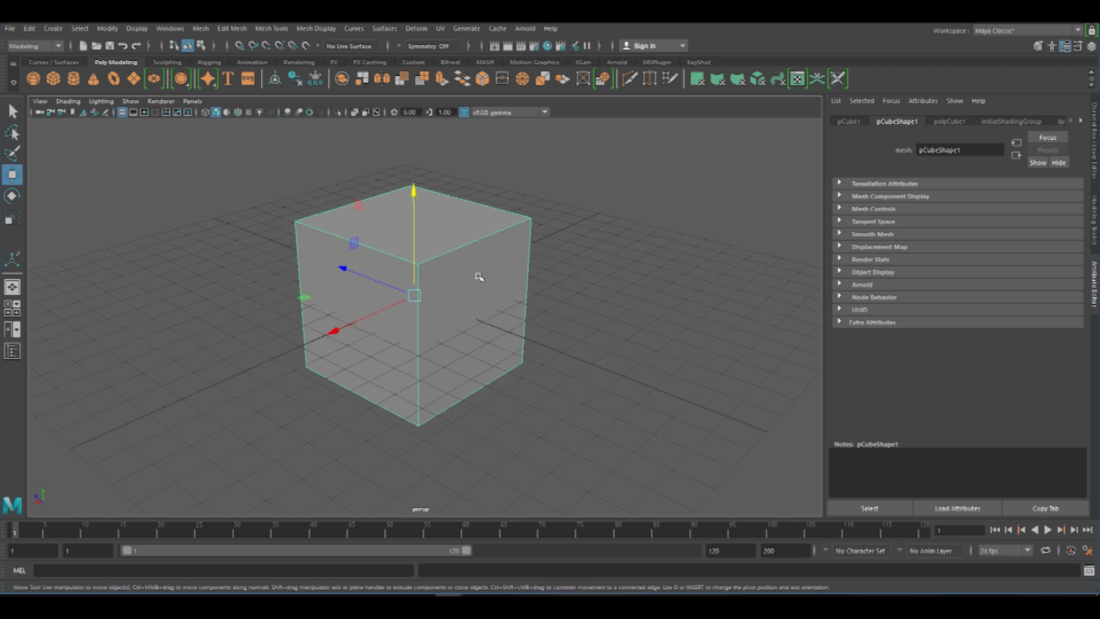
Step: Create another polygon cube at the origin, scale it up well beyond the first cube, and flatten it vertically into a wide slab
{"action": "right_click_drag", "start_coordinate": [479, 277], "coordinate": [373, 282], "text": "alt"}
{"action": "middle_click_drag", "start_coordinate": [373, 282], "coordinate": [368, 251], "text": "alt"}
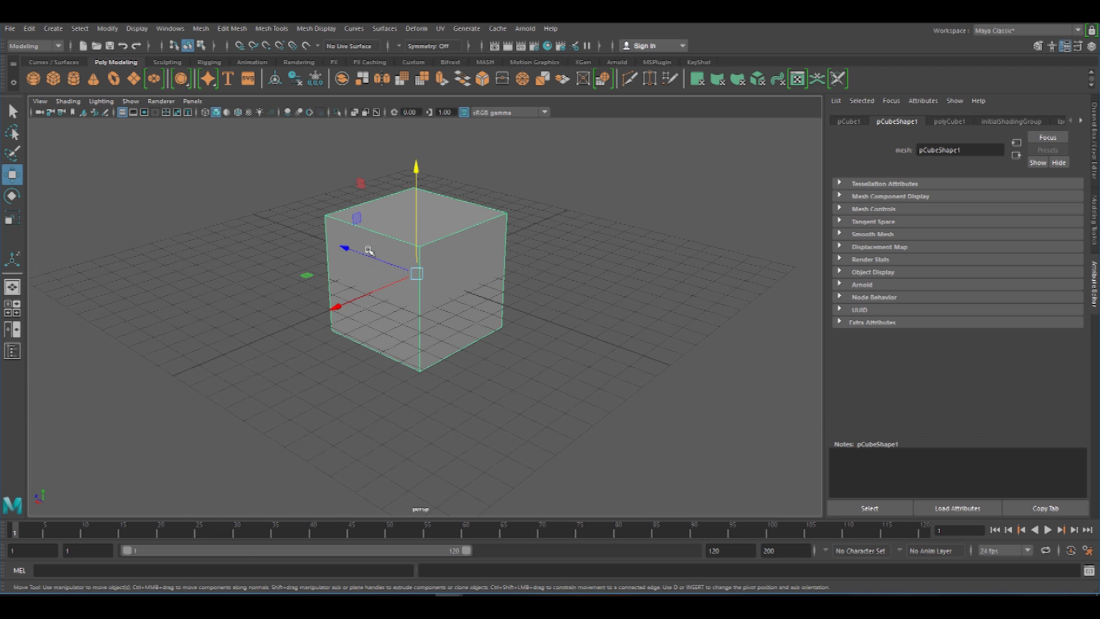
{"action": "key", "text": "ctrl+d"}
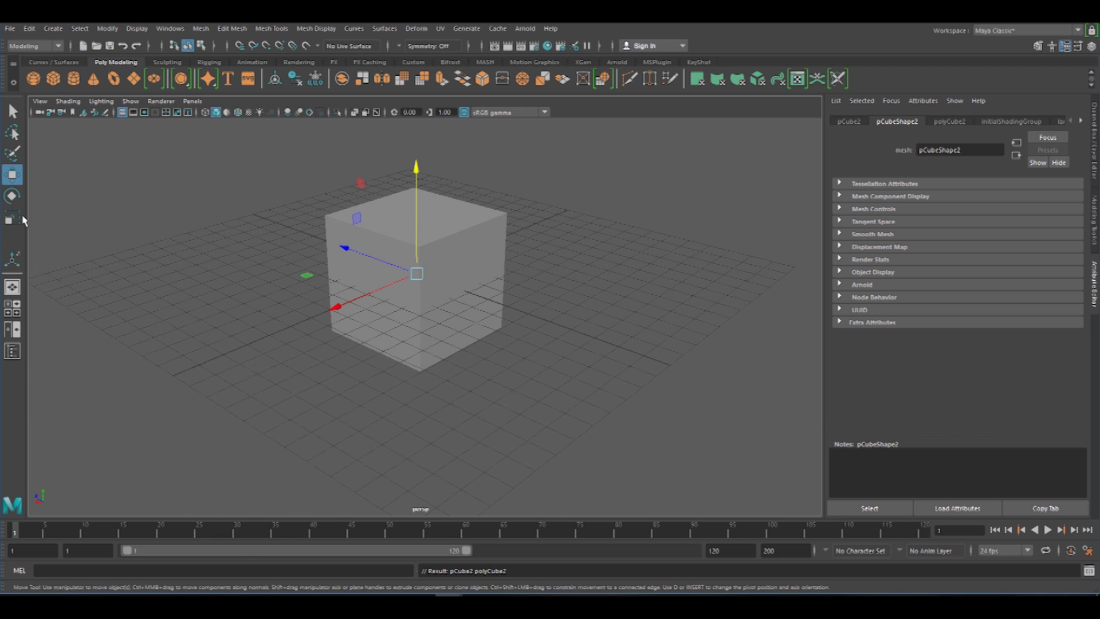
{"action": "left_click", "coordinate": [16, 221]}
{"action": "left_click_drag", "start_coordinate": [417, 273], "coordinate": [602, 269]}
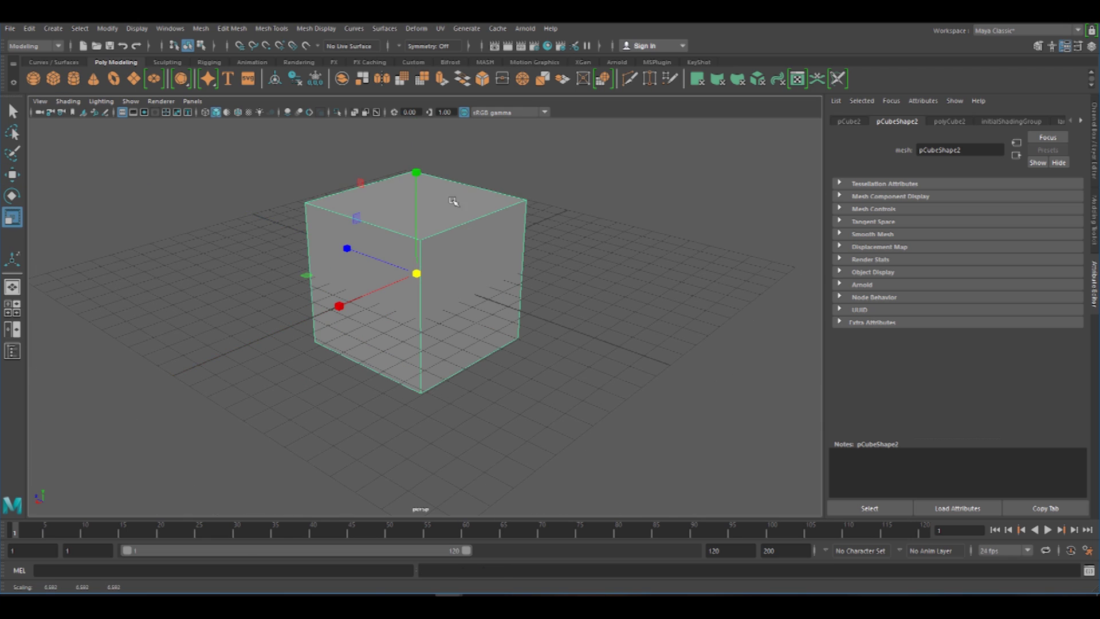
{"action": "left_click_drag", "start_coordinate": [416, 194], "coordinate": [555, 233]}
{"action": "left_click_drag", "start_coordinate": [418, 177], "coordinate": [419, 226]}
Step: Lower the flat slab beneath the first cube as a ground and select the first cube
{"action": "left_click", "coordinate": [12, 175]}
{"action": "left_click_drag", "start_coordinate": [417, 172], "coordinate": [417, 229]}
{"action": "left_click", "coordinate": [429, 244]}
{"action": "left_click", "coordinate": [592, 361]}
{"action": "left_click", "coordinate": [403, 231]}
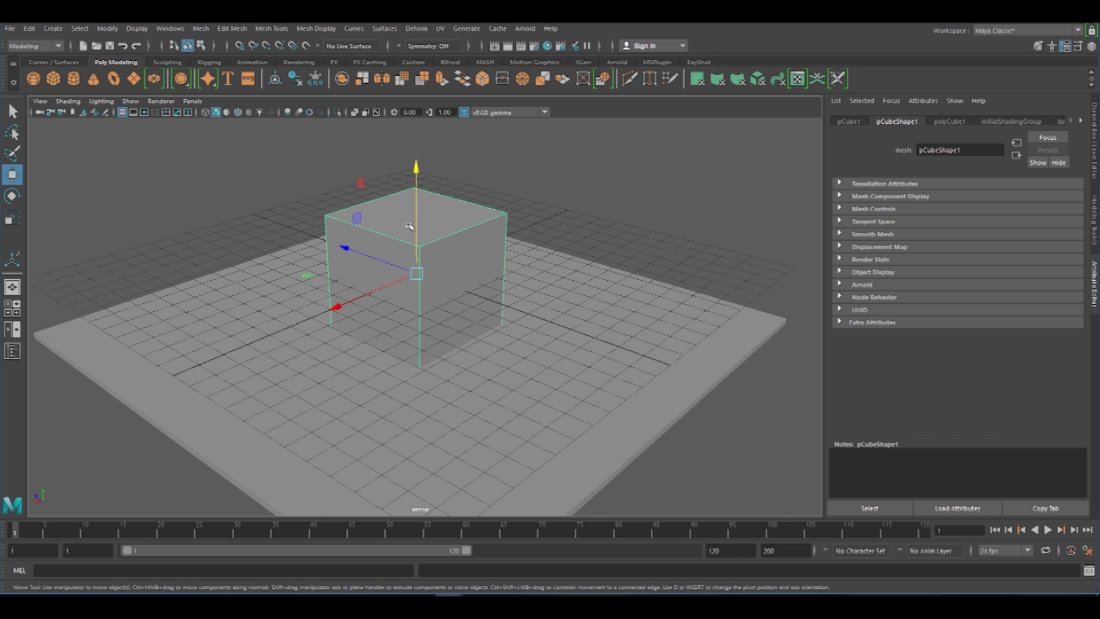
Step: Switch the cube to edge selection mode and to vertex selection mode, and select one of its upper corner vertices
{"action": "right_click", "coordinate": [441, 223]}
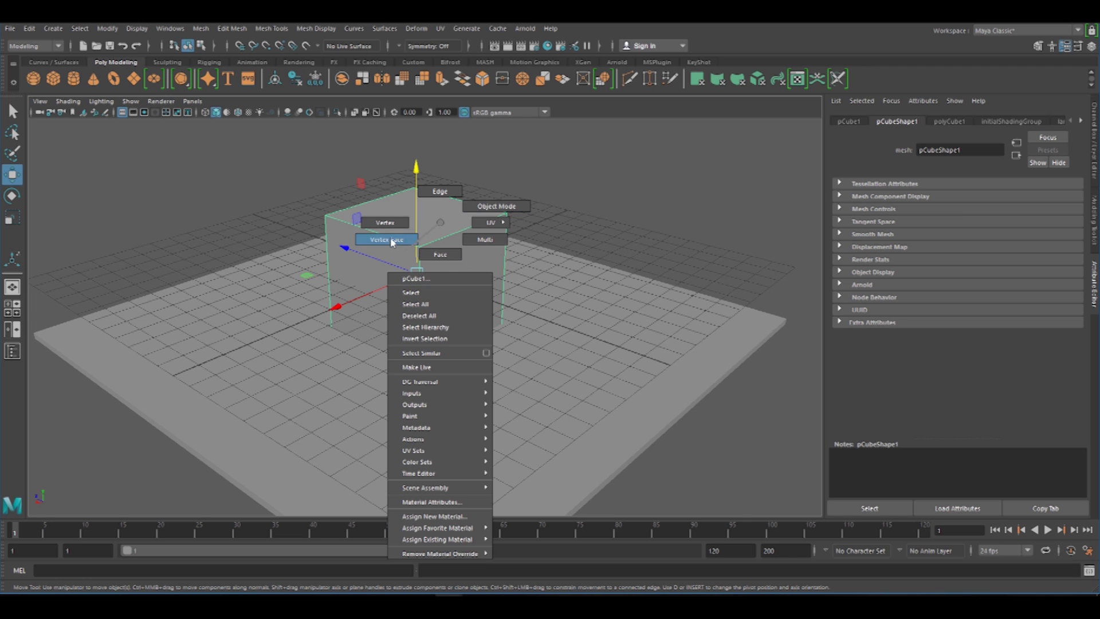
{"action": "left_click", "coordinate": [482, 210]}
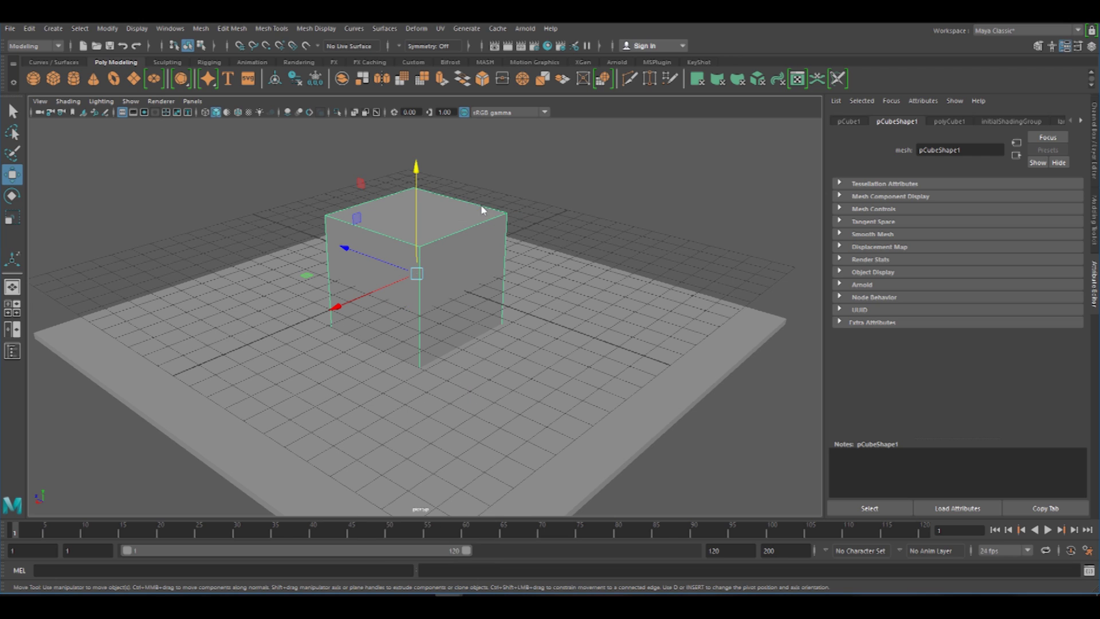
{"action": "right_click", "coordinate": [446, 223]}
{"action": "left_click", "coordinate": [442, 192]}
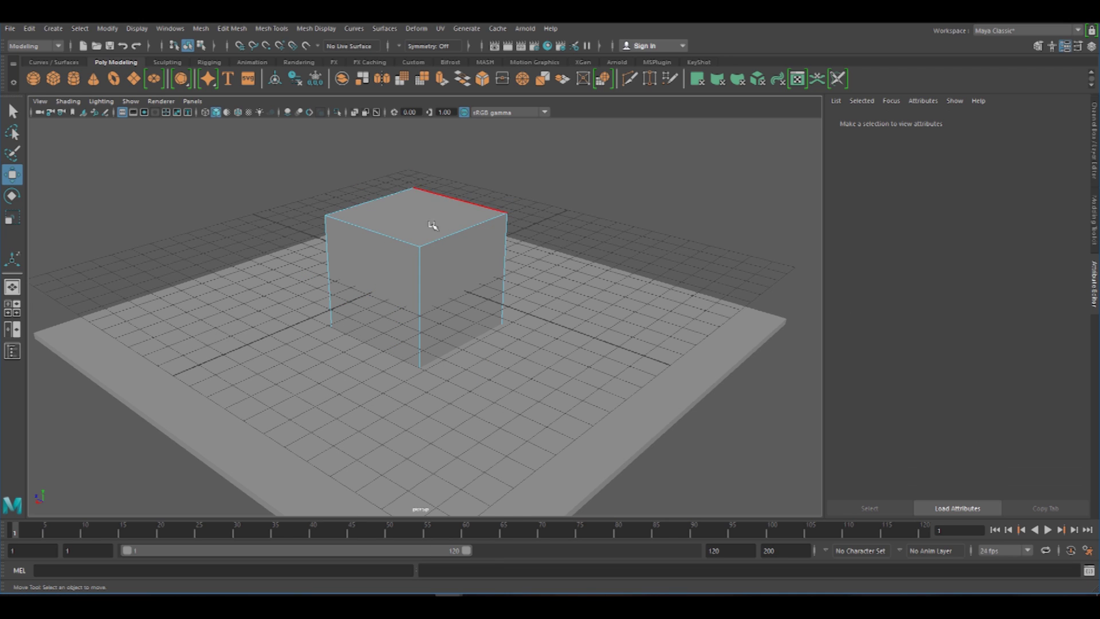
{"action": "right_click", "coordinate": [429, 219]}
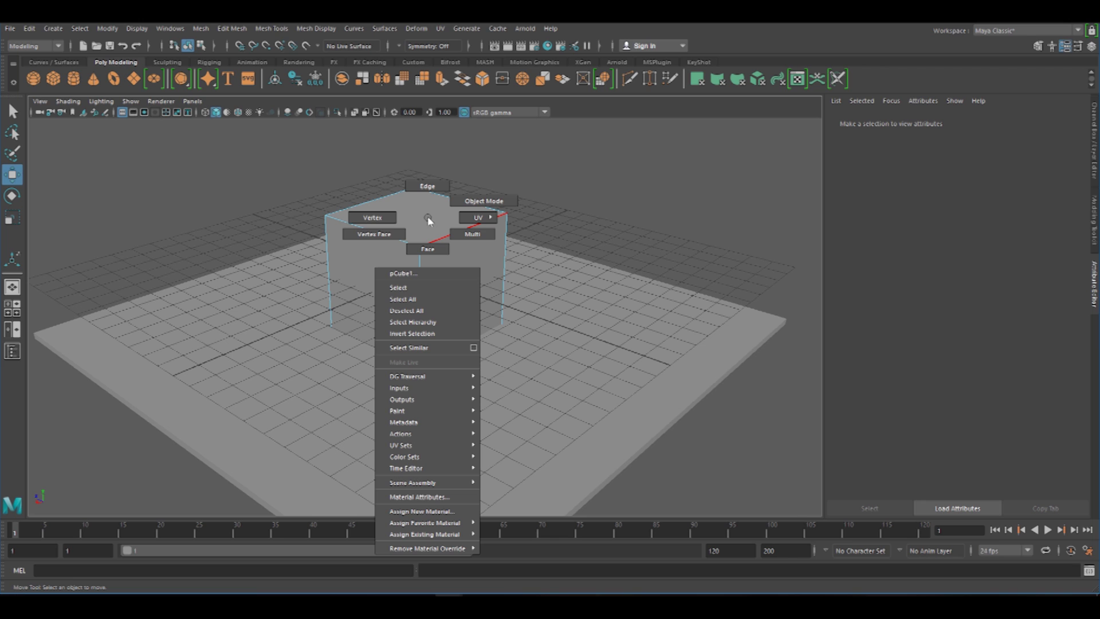
{"action": "left_click", "coordinate": [374, 218]}
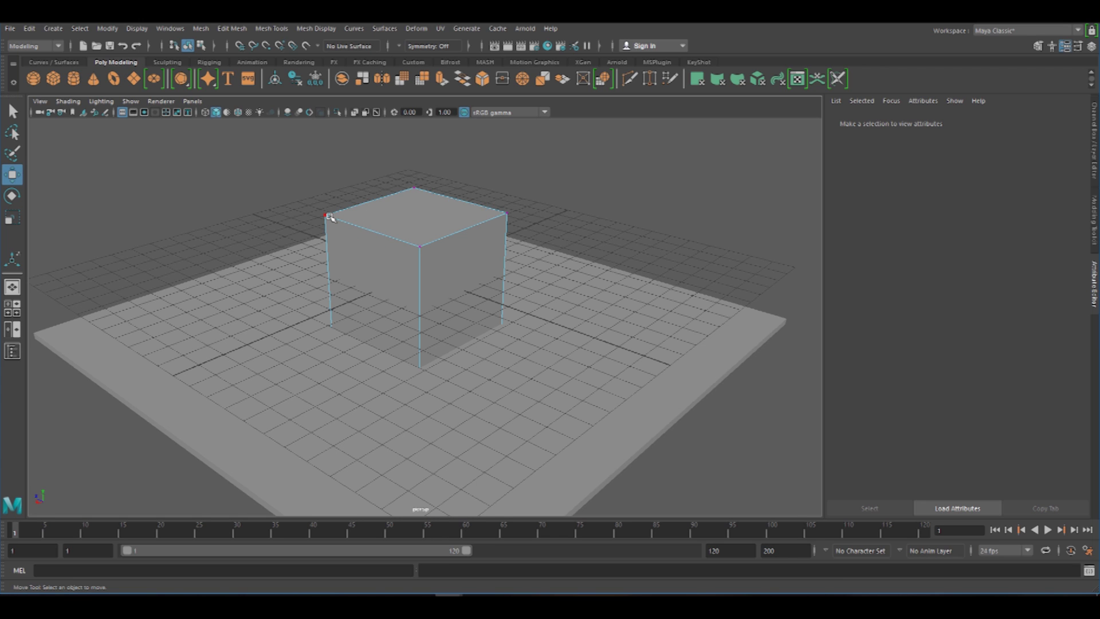
{"action": "left_click", "coordinate": [325, 215]}
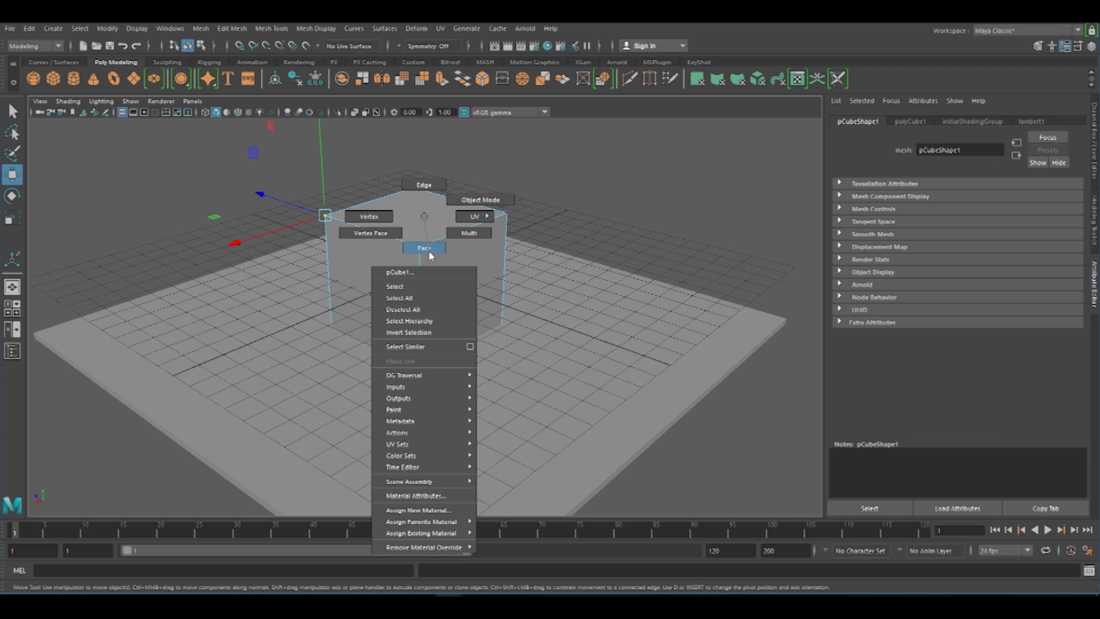
Step: Switch the cube to face selection mode and select a side face and the top face in turn
{"action": "right_click_drag", "start_coordinate": [431, 249], "coordinate": [429, 247]}
{"action": "left_click", "coordinate": [502, 229]}
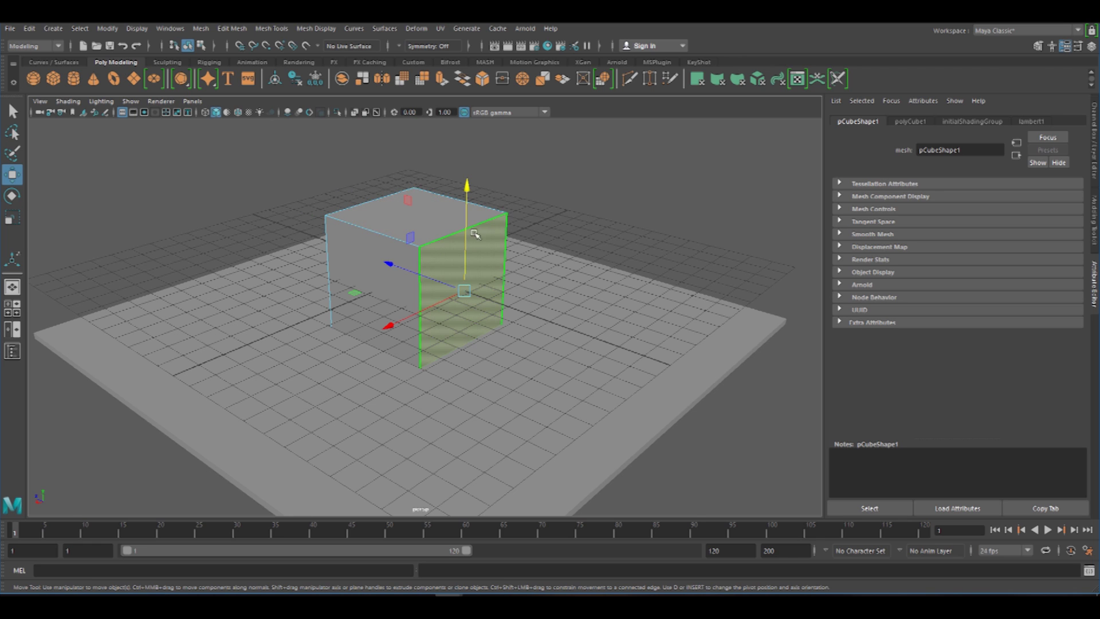
{"action": "left_click", "coordinate": [440, 211]}
{"action": "mouse_move", "coordinate": [428, 226]}
{"action": "right_mouse_down"}
{"action": "mouse_move", "coordinate": [427, 211]}
{"action": "mouse_move", "coordinate": [427, 245]}
{"action": "right_mouse_up"}
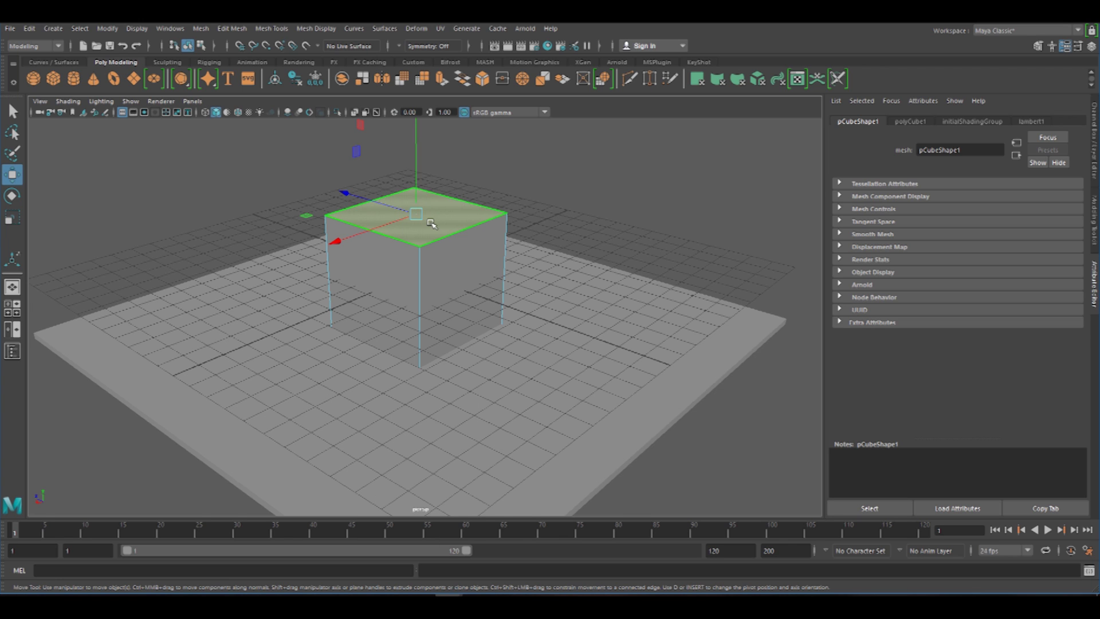
Step: Try raising the cube's top face and pulling a side face outward, and undo the face edits
{"action": "left_click_drag", "start_coordinate": [419, 185], "coordinate": [417, 137]}
{"action": "left_click", "coordinate": [458, 253]}
{"action": "left_click_drag", "start_coordinate": [438, 258], "coordinate": [596, 298]}
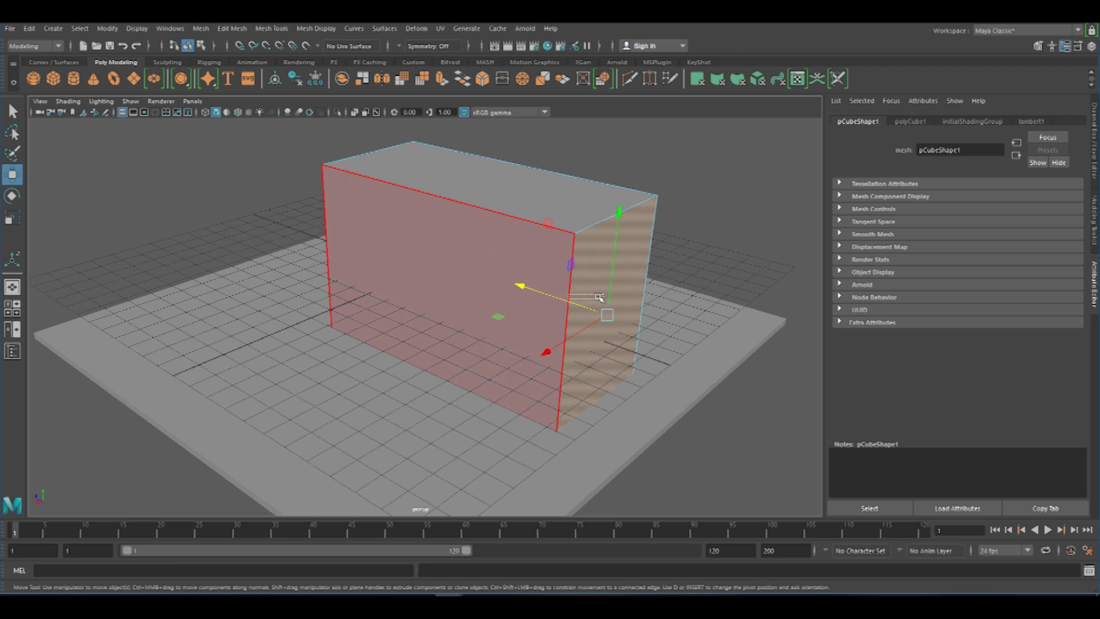
{"action": "left_click", "coordinate": [515, 278]}
{"action": "key", "text": "ctrl+z"}
{"action": "key", "text": "ctrl+z"}
{"action": "key", "text": "ctrl+z"}
{"action": "key", "text": "ctrl+z"}
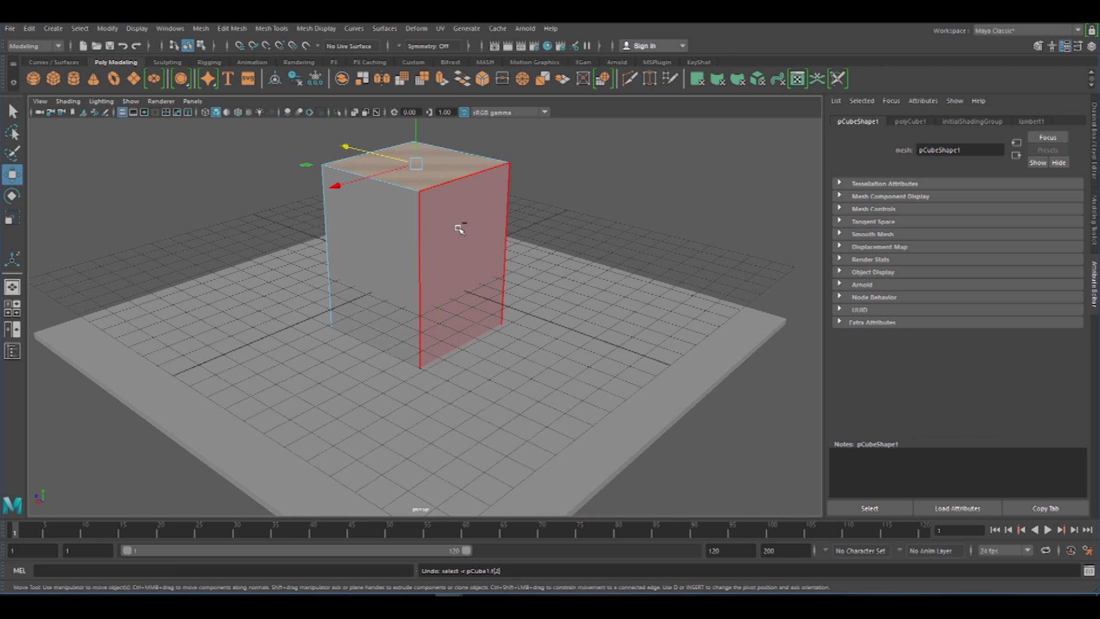
Step: Try pulling one upper edge of the cube outward in edge mode, undo the move, and return to object mode
{"action": "right_click_drag", "start_coordinate": [425, 224], "coordinate": [427, 197]}
{"action": "left_click", "coordinate": [457, 234]}
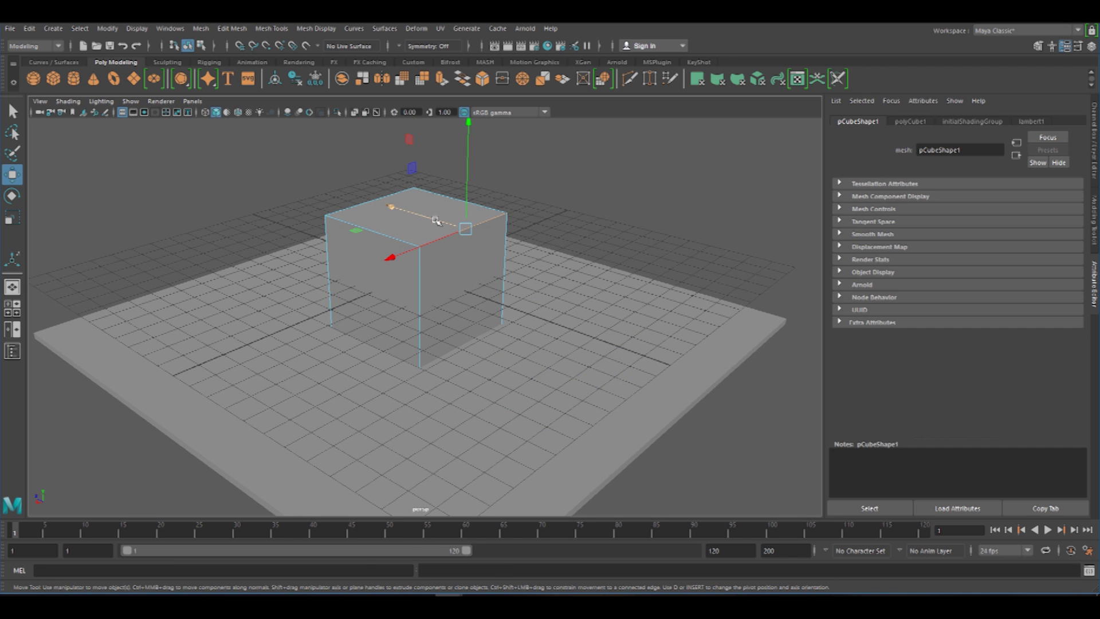
{"action": "left_click_drag", "start_coordinate": [435, 222], "coordinate": [576, 234]}
{"action": "key", "text": "ctrl+z"}
{"action": "right_click_drag", "start_coordinate": [439, 238], "coordinate": [459, 221]}
Step: Extrude the cube's top face and scale the new face uniformly outward beyond the cube's sides
{"action": "right_click", "coordinate": [419, 215]}
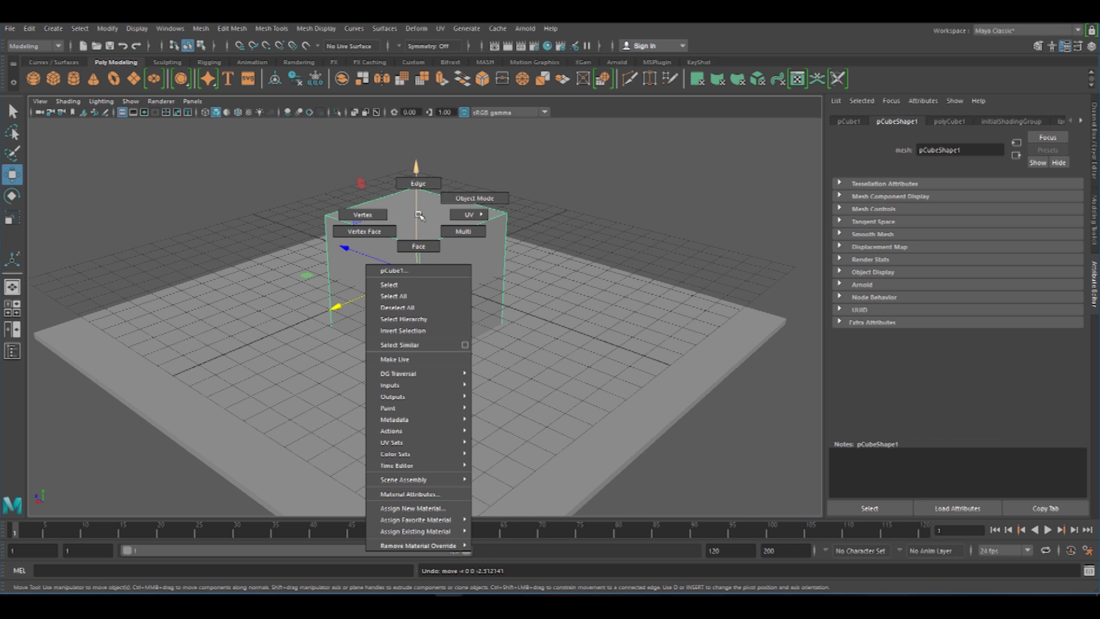
{"action": "left_click", "coordinate": [420, 245]}
{"action": "left_click", "coordinate": [438, 216]}
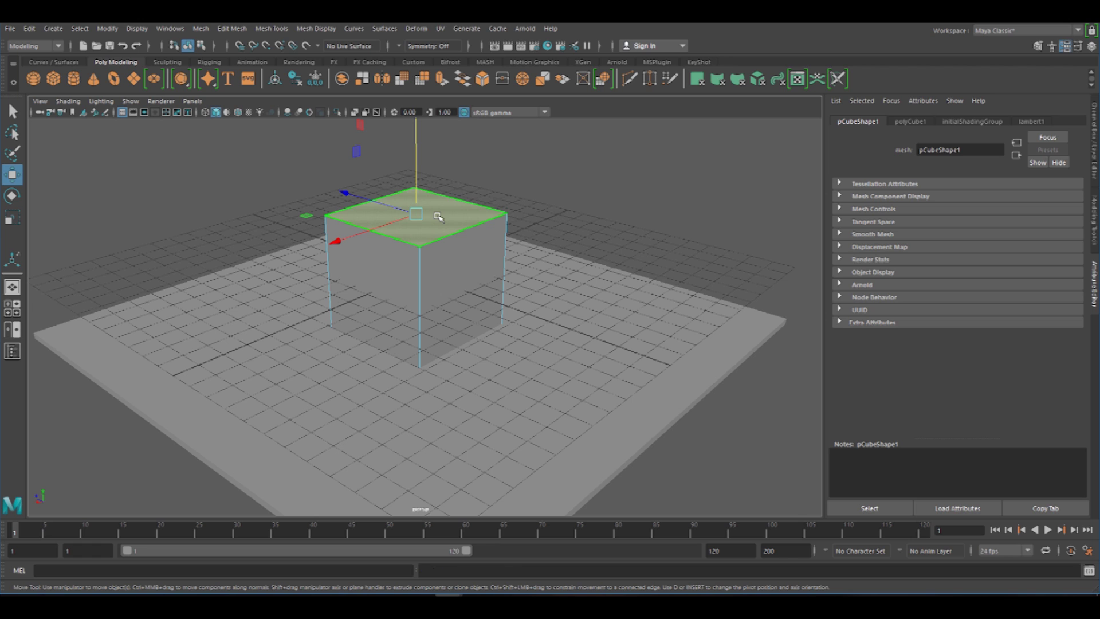
{"action": "left_click", "coordinate": [238, 30]}
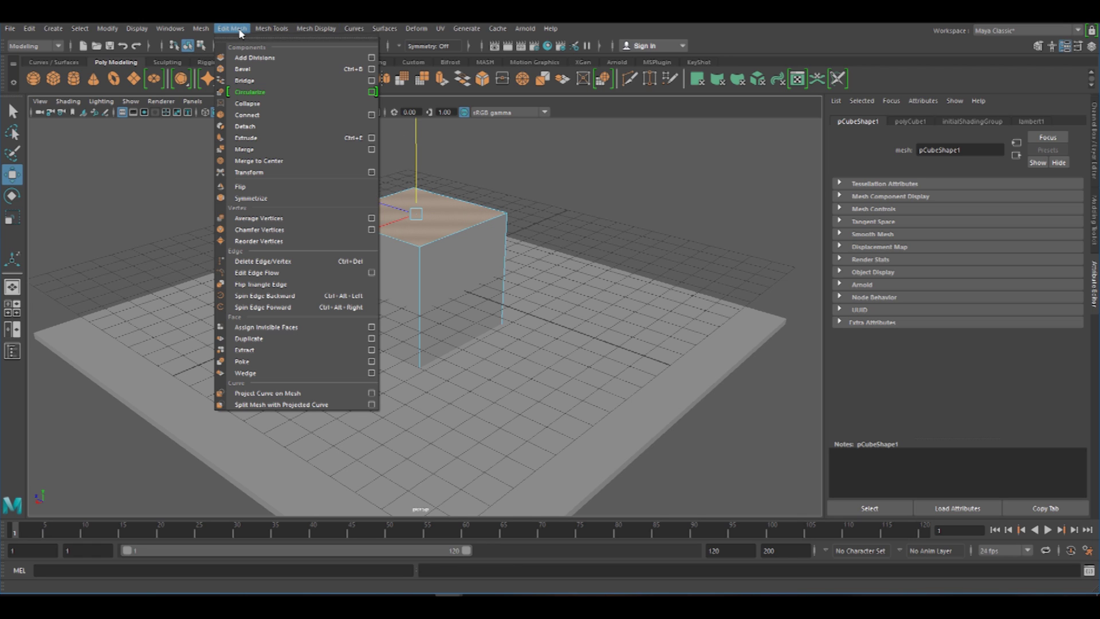
{"action": "left_click", "coordinate": [245, 138]}
{"action": "left_click", "coordinate": [12, 217]}
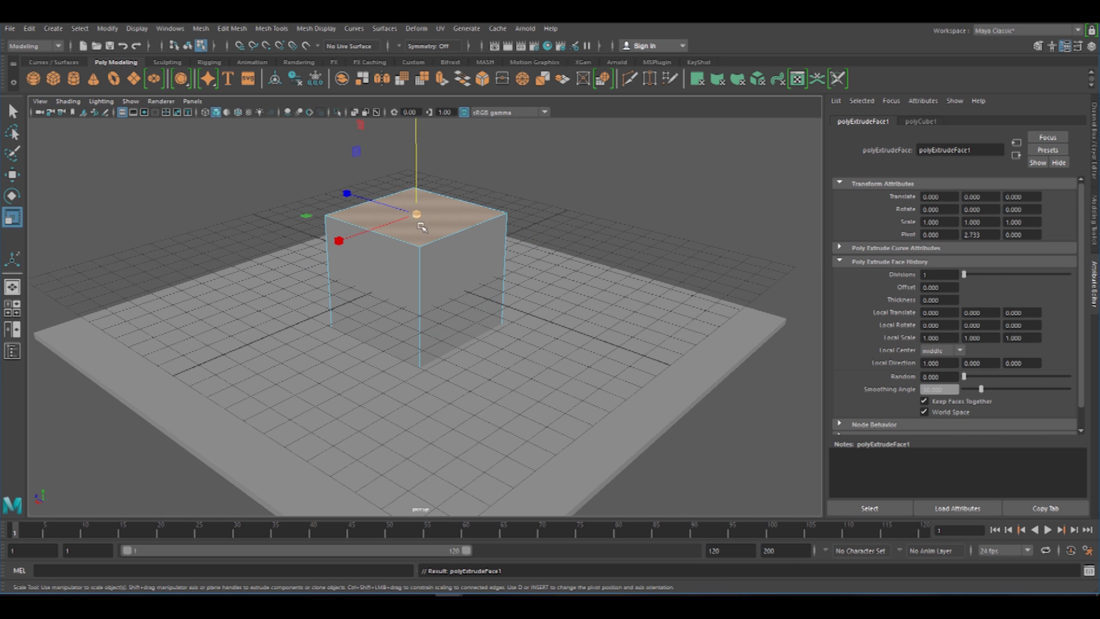
{"action": "left_click_drag", "start_coordinate": [414, 214], "coordinate": [487, 213]}
{"action": "left_click_drag", "start_coordinate": [424, 226], "coordinate": [280, 301], "text": "alt"}
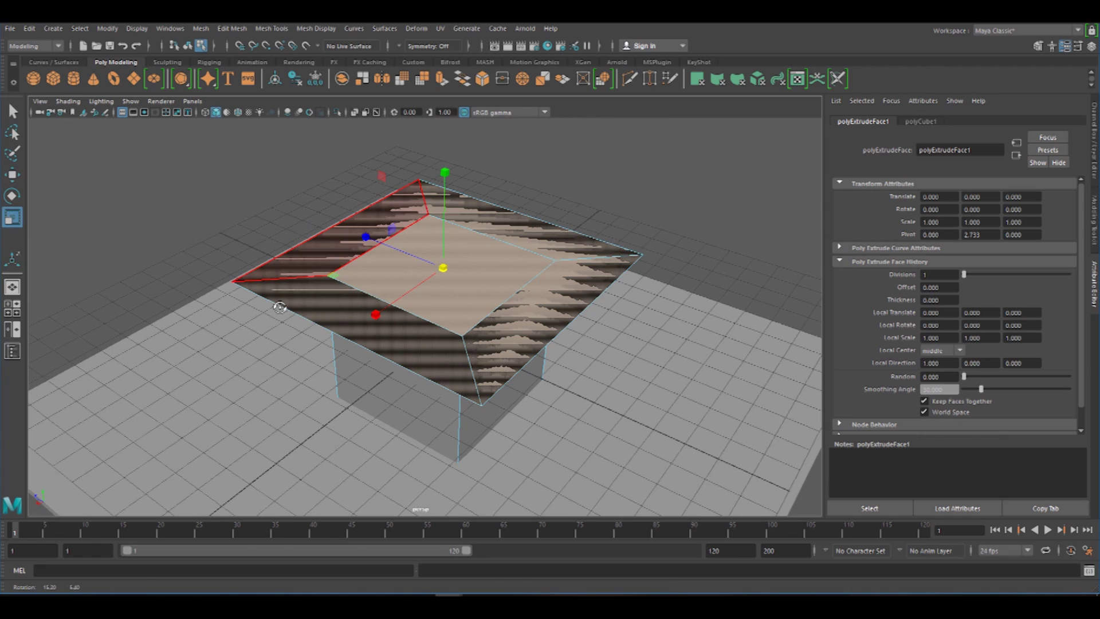
Step: Extrude the enlarged top face upward by about 1.685 to form a thick slab
{"action": "left_click", "coordinate": [232, 30]}
{"action": "left_click", "coordinate": [232, 28]}
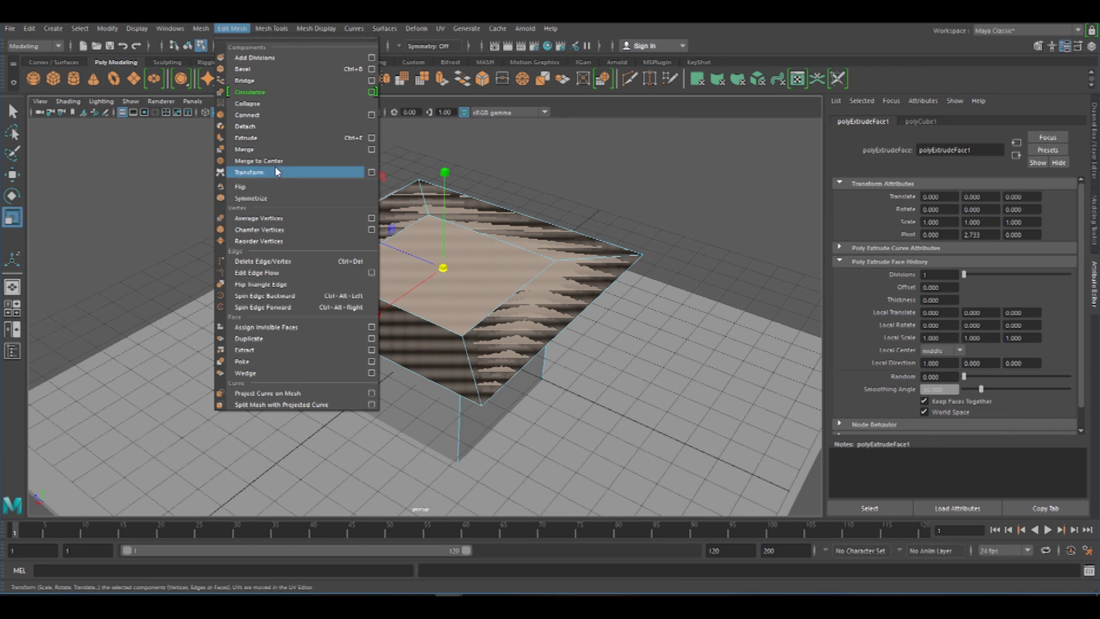
{"action": "left_click", "coordinate": [266, 140]}
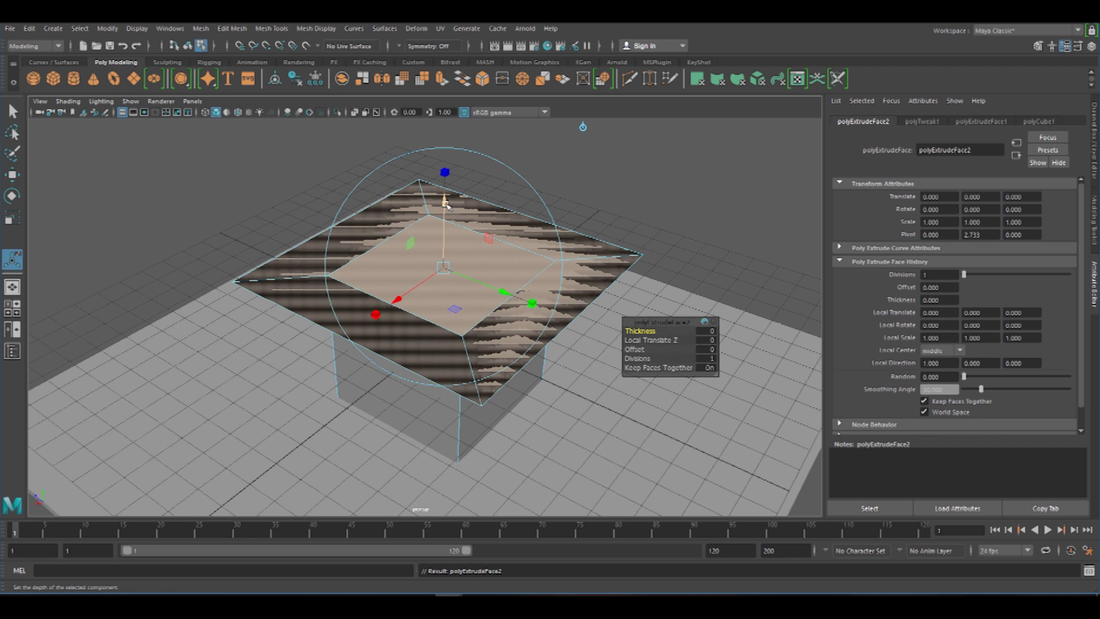
{"action": "left_click_drag", "start_coordinate": [447, 203], "coordinate": [442, 154]}
{"action": "left_click_drag", "start_coordinate": [444, 206], "coordinate": [310, 218], "text": "alt"}
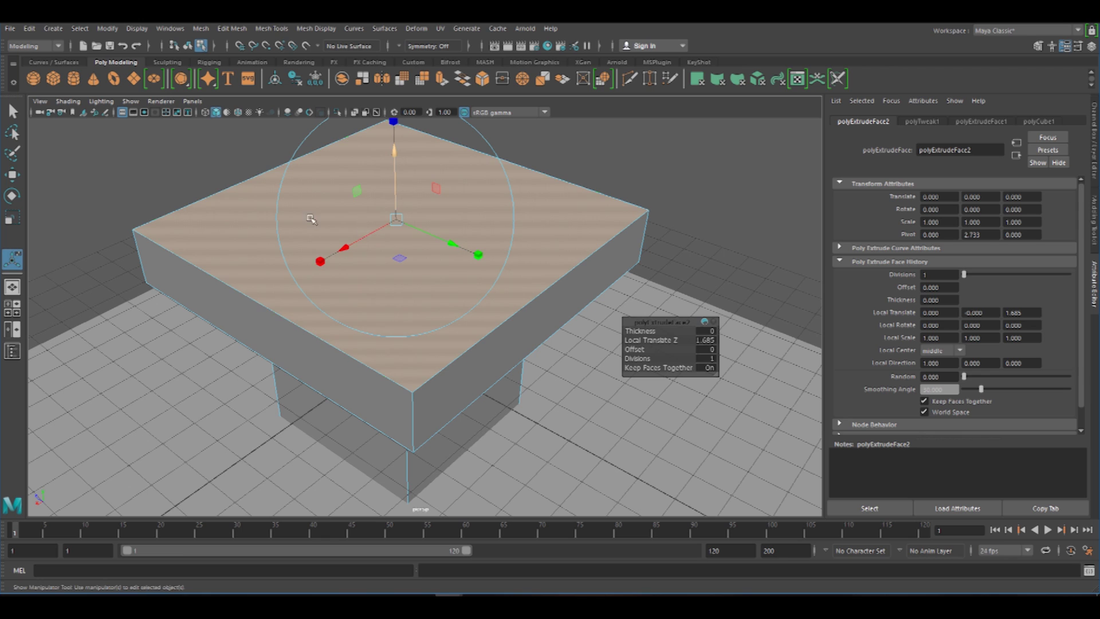
Step: Extrude the slab's top face again and scale it uniformly inward to leave an even border around it
{"action": "right_click", "coordinate": [276, 199]}
{"action": "left_click", "coordinate": [282, 230]}
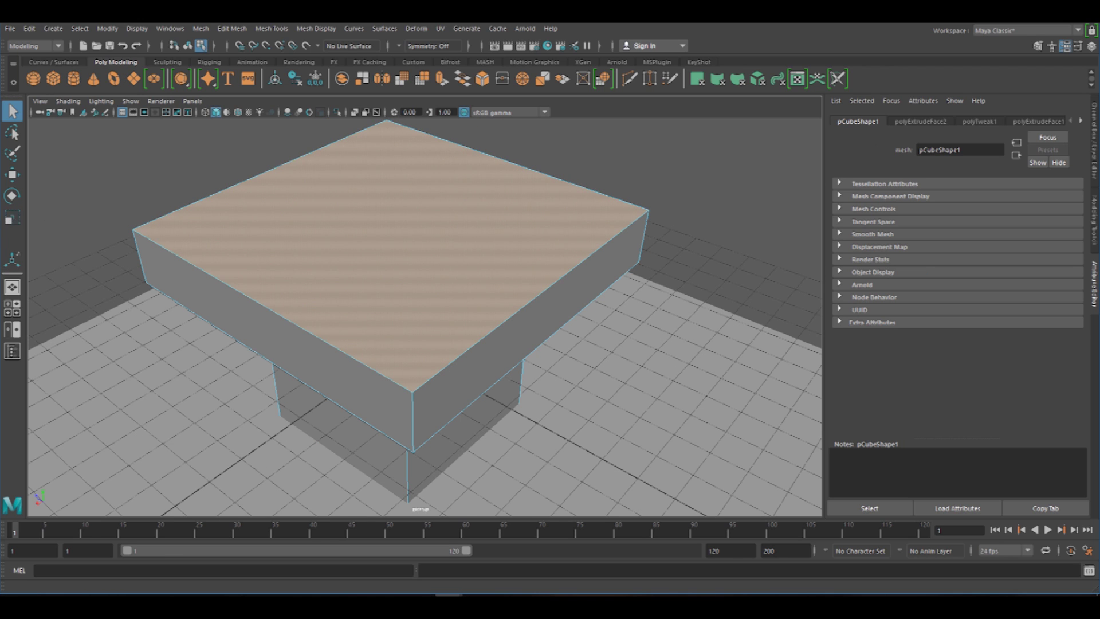
{"action": "left_click", "coordinate": [12, 217]}
{"action": "left_click", "coordinate": [231, 28]}
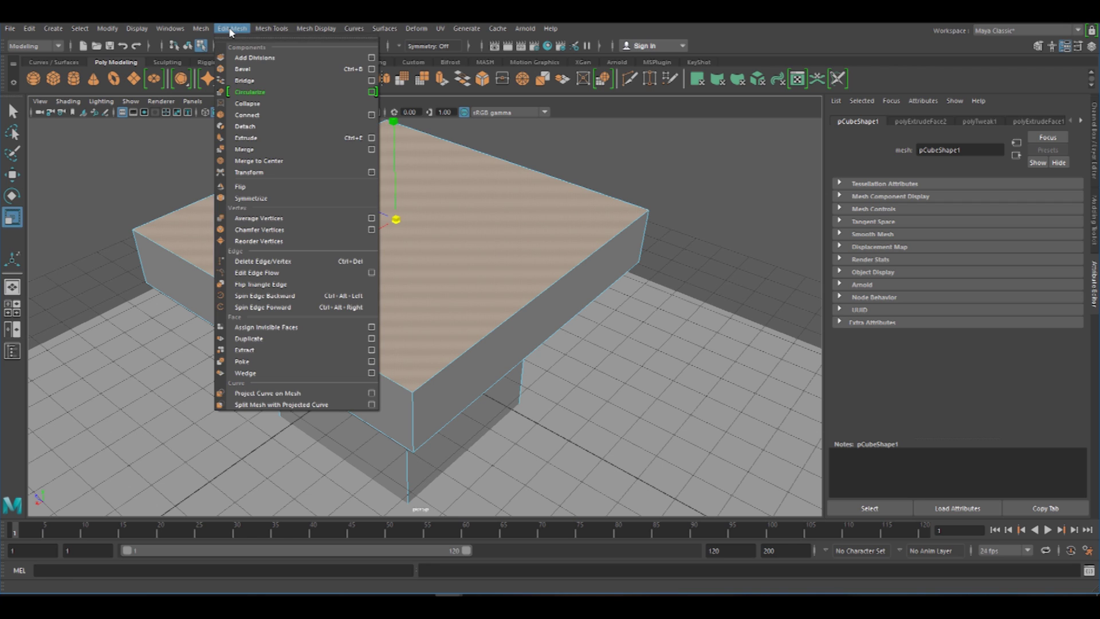
{"action": "left_click", "coordinate": [245, 137]}
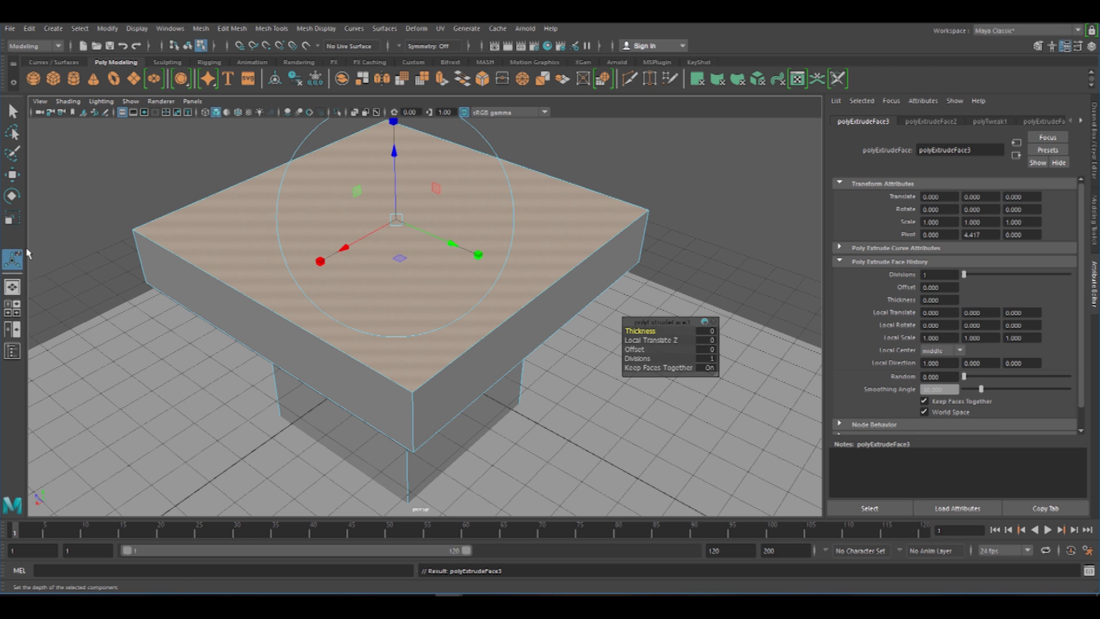
{"action": "left_click", "coordinate": [19, 225]}
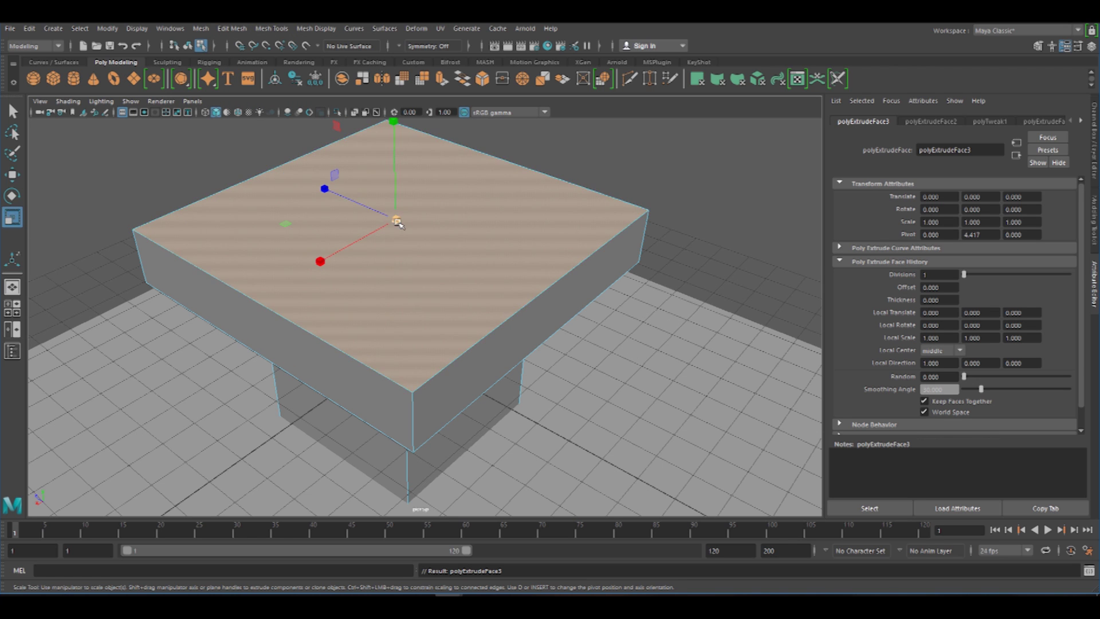
{"action": "left_click_drag", "start_coordinate": [398, 223], "coordinate": [274, 350]}
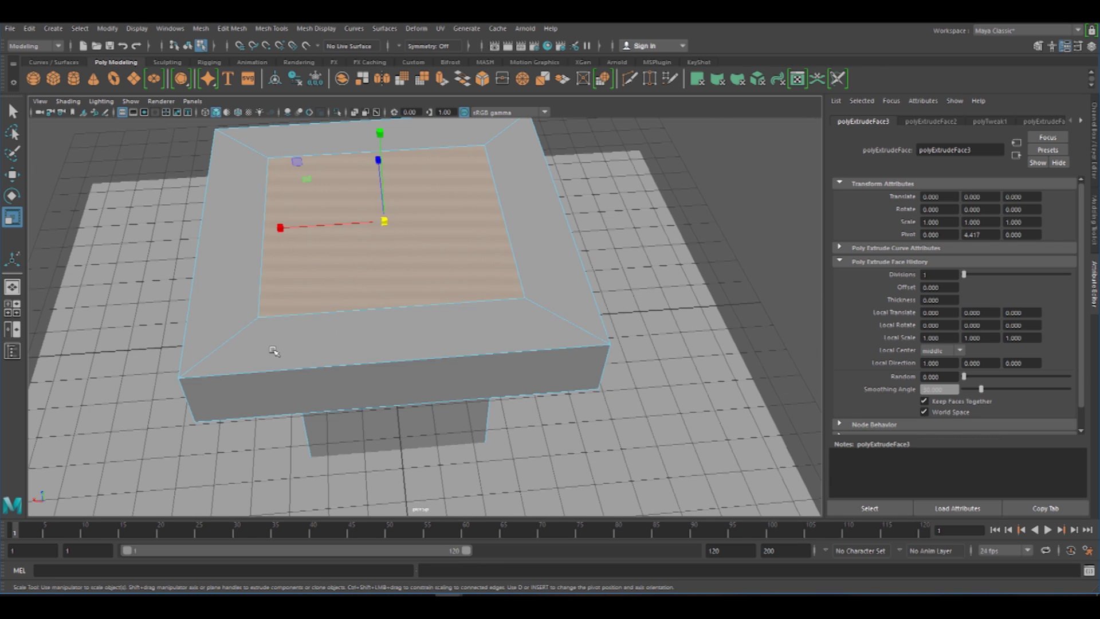
{"action": "left_click_drag", "start_coordinate": [332, 277], "coordinate": [318, 324], "text": "alt"}
Step: Extrude the inset top face once more without offsetting it
{"action": "left_click", "coordinate": [225, 32]}
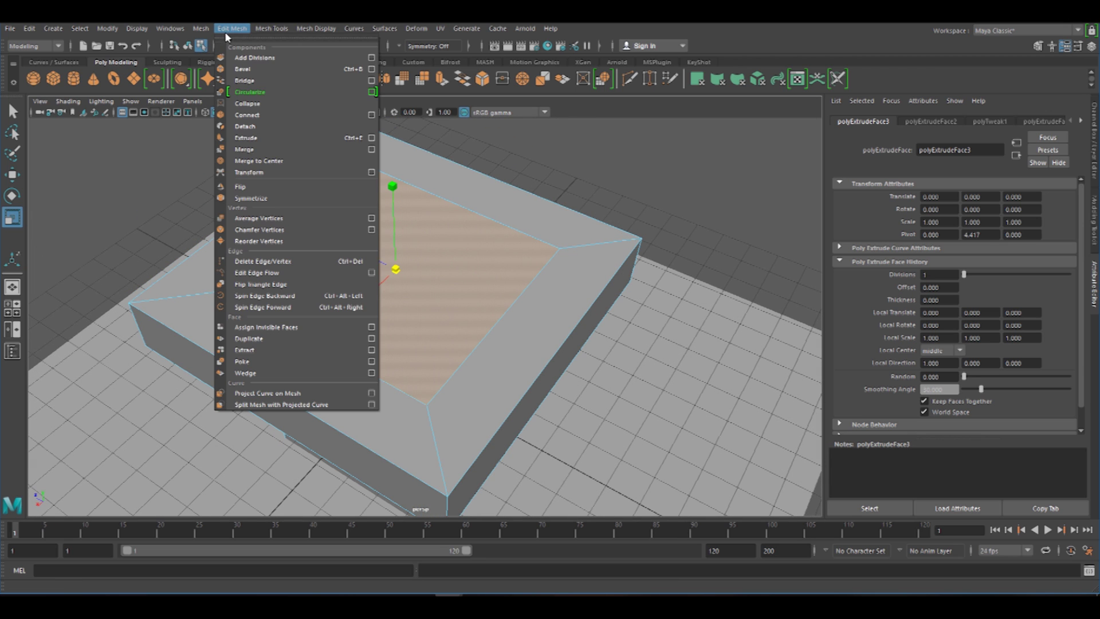
{"action": "left_click", "coordinate": [259, 140]}
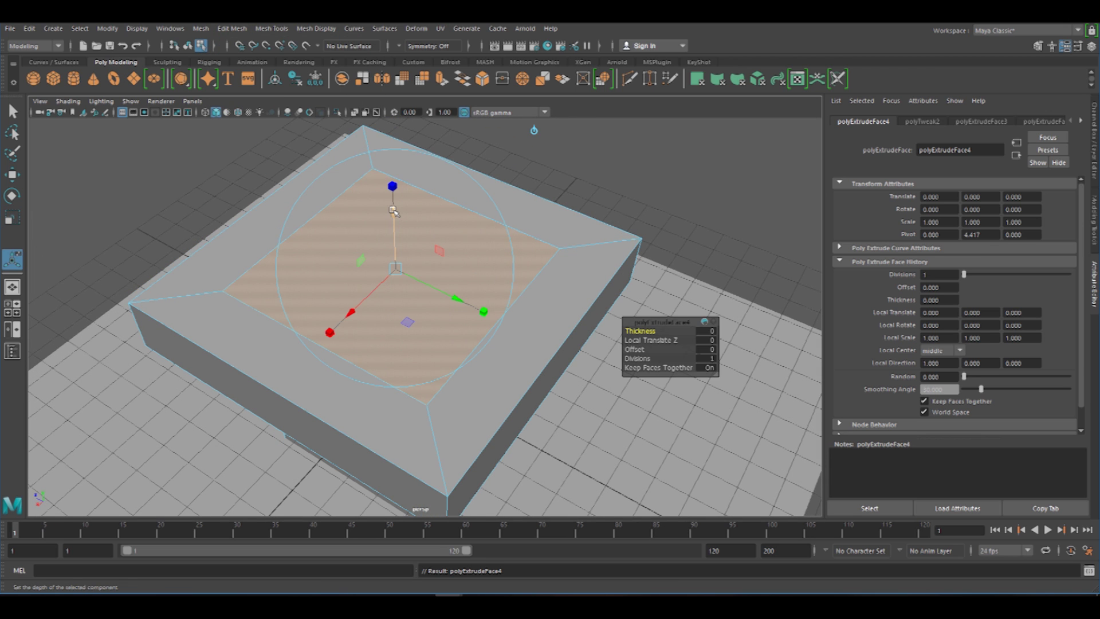
{"action": "left_click_drag", "start_coordinate": [379, 246], "coordinate": [356, 192], "text": "alt"}
{"action": "middle_click_drag", "start_coordinate": [339, 234], "coordinate": [329, 298], "text": "alt"}
{"action": "right_click_drag", "start_coordinate": [329, 297], "coordinate": [474, 297], "text": "alt"}
{"action": "middle_click_drag", "start_coordinate": [474, 297], "coordinate": [497, 237], "text": "alt"}
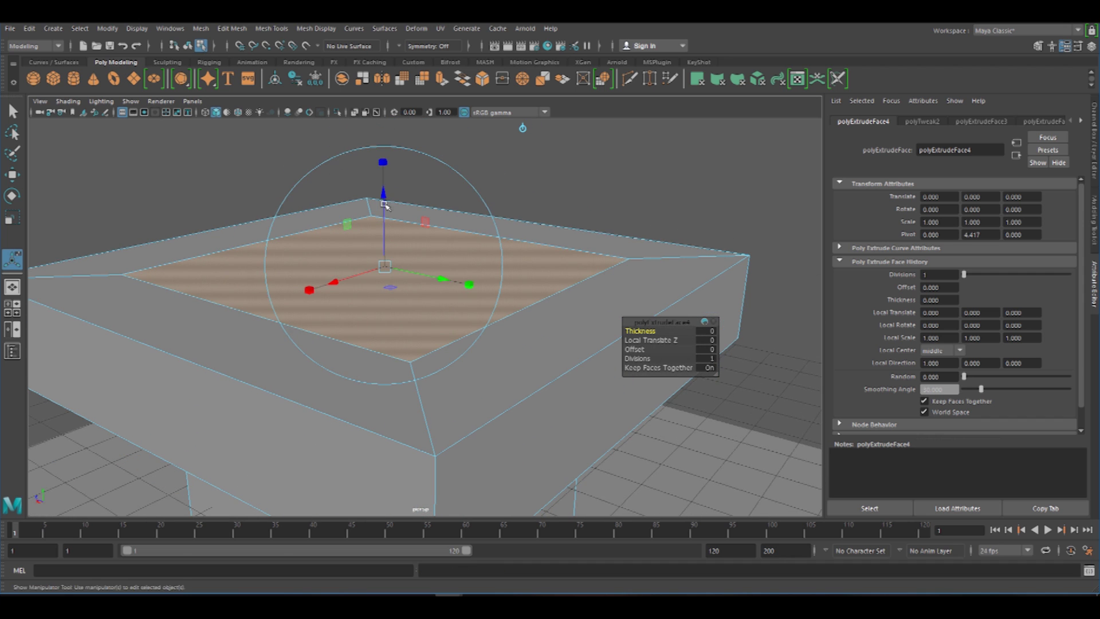
Step: Try pushing the extruded inner face down and shifting it freely, and undo the moves
{"action": "left_click_drag", "start_coordinate": [382, 194], "coordinate": [370, 333]}
{"action": "key", "text": "ctrl+z"}
{"action": "key", "text": "ctrl+z"}
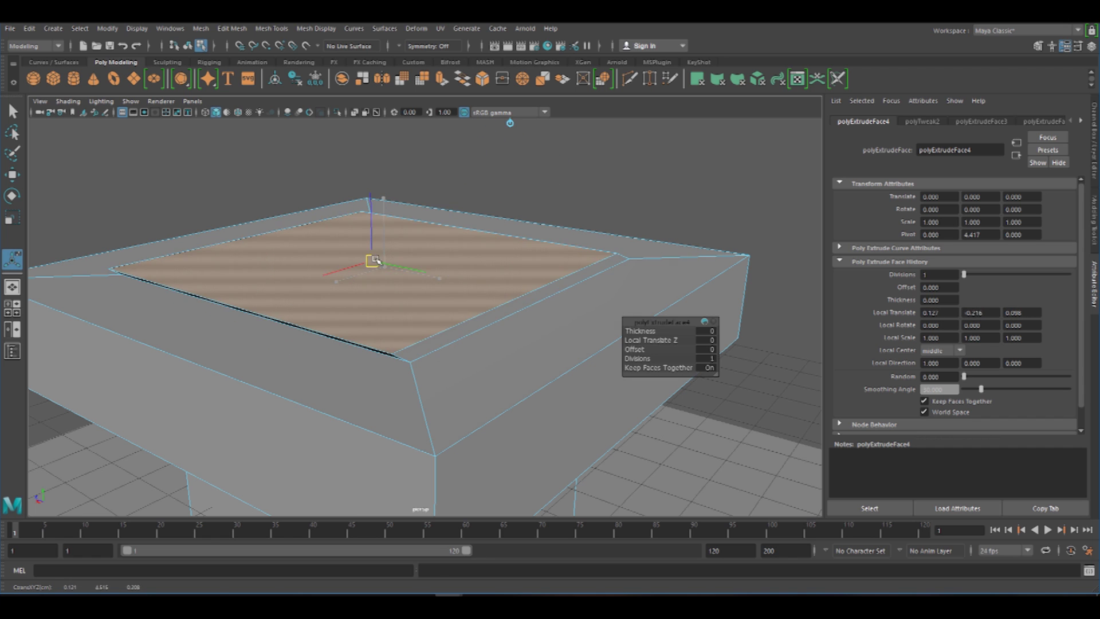
{"action": "left_click_drag", "start_coordinate": [385, 266], "coordinate": [346, 298]}
{"action": "key", "text": "ctrl+z"}
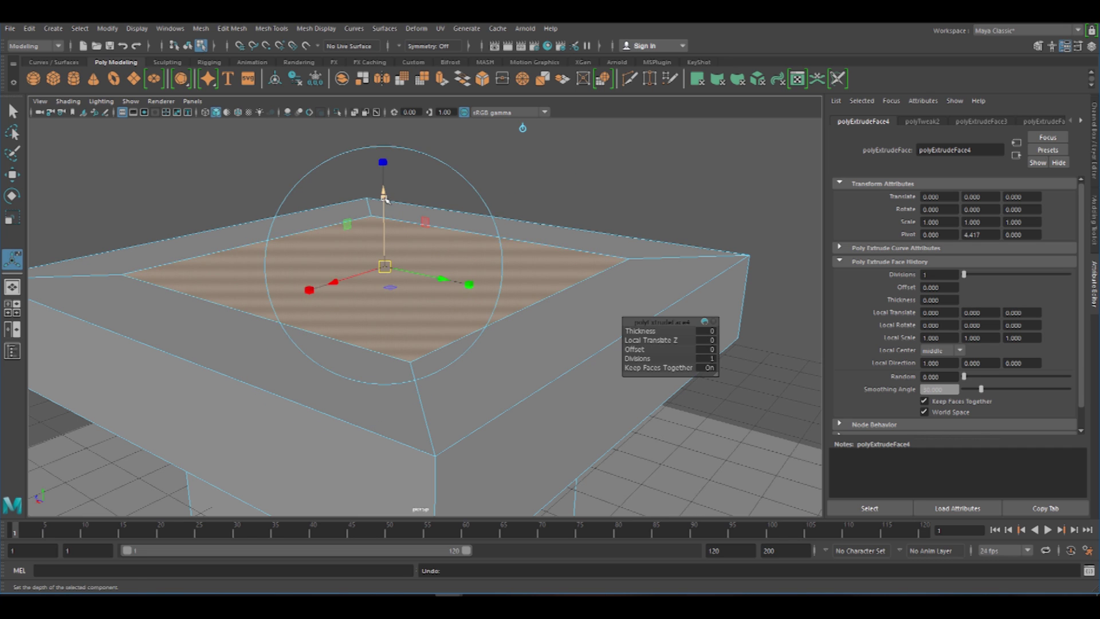
Step: Lower the extruded inner face by about 1.227 to form a recess, and return to object mode
{"action": "left_click_drag", "start_coordinate": [385, 199], "coordinate": [256, 213]}
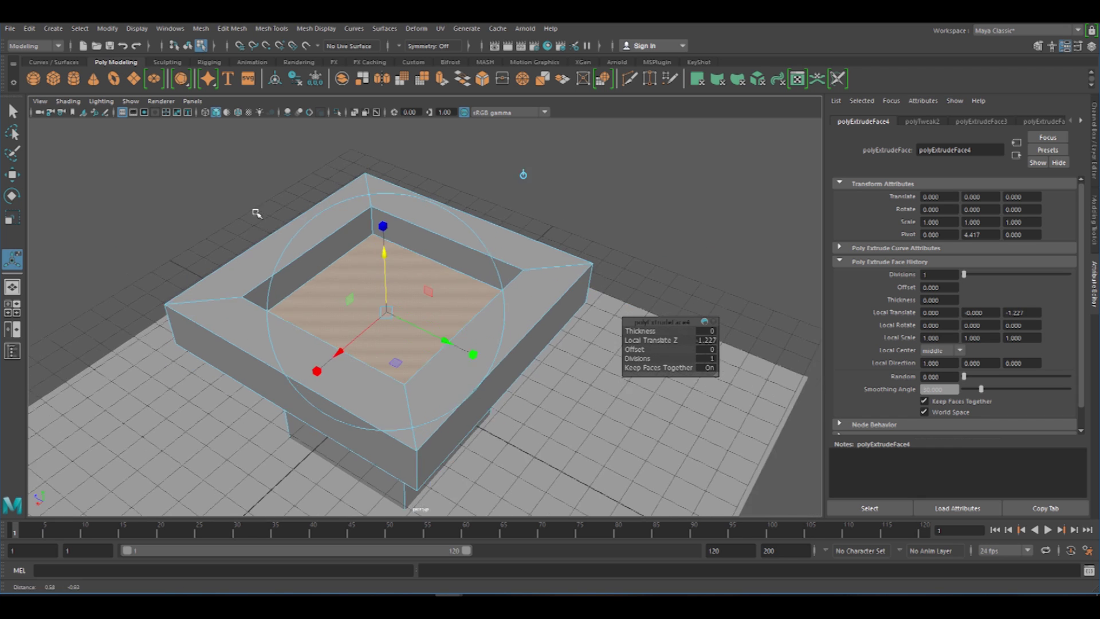
{"action": "right_click_drag", "start_coordinate": [256, 213], "coordinate": [368, 222], "text": "alt"}
{"action": "right_click", "coordinate": [368, 223]}
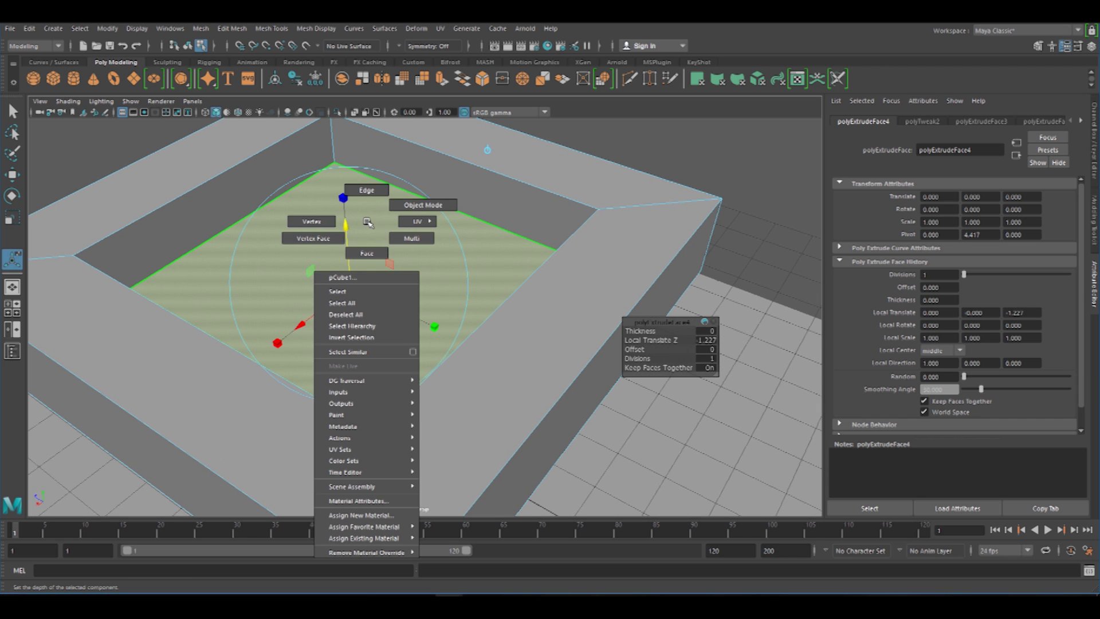
{"action": "left_click", "coordinate": [403, 212]}
{"action": "scroll", "coordinate": [399, 215], "scroll_direction": "down", "scroll_amount": 5}
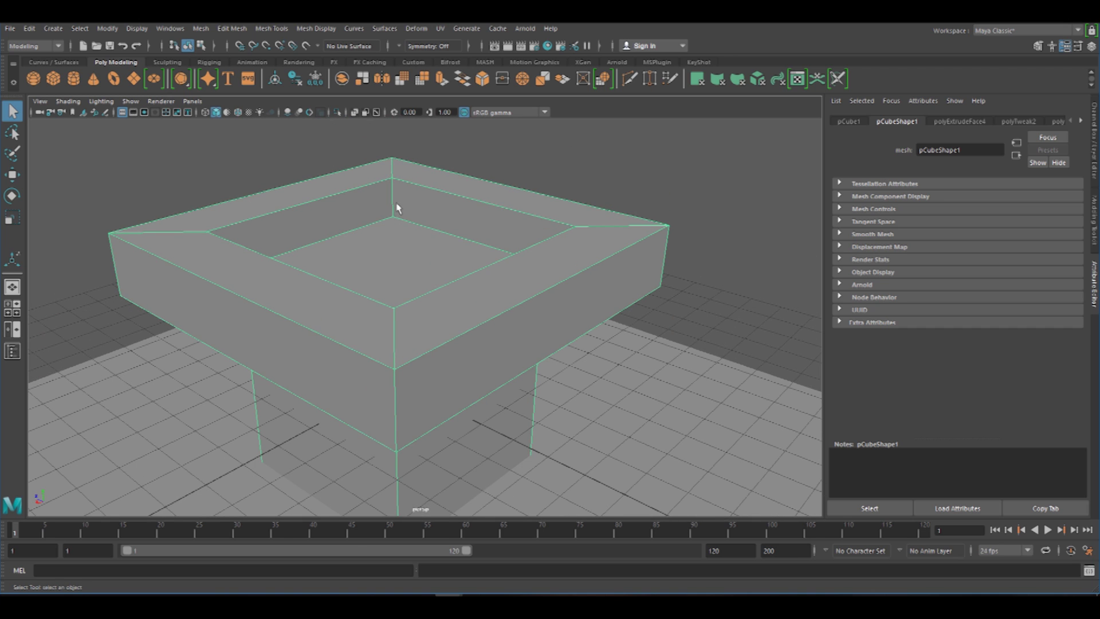
Step: Switch to edge selection mode and select all four upper inner edges around the recess
{"action": "right_click", "coordinate": [398, 208]}
{"action": "left_click", "coordinate": [398, 175]}
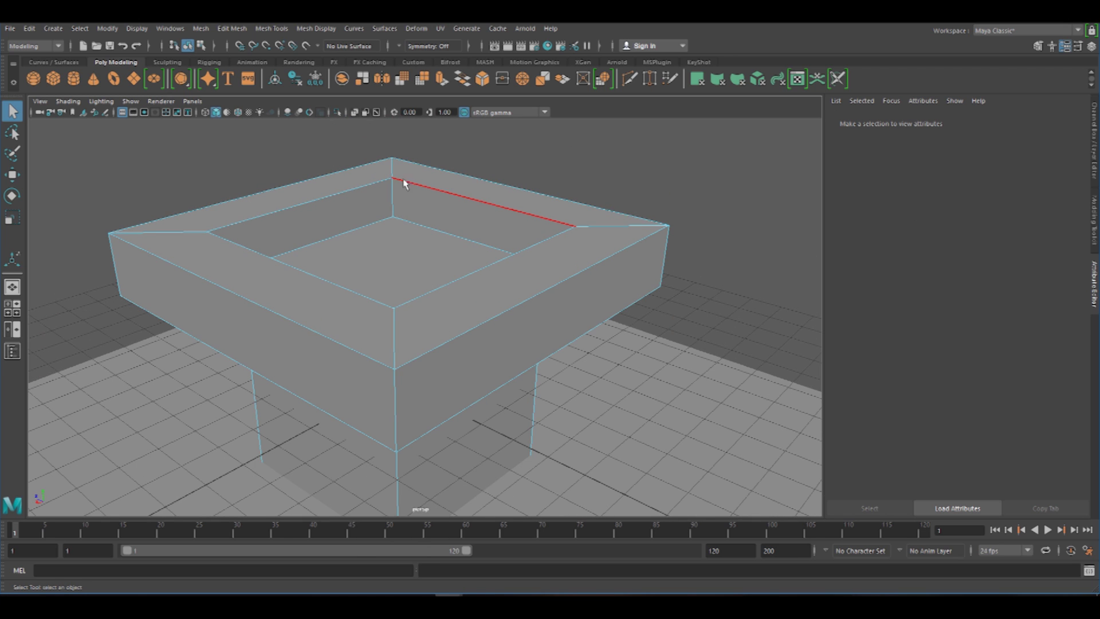
{"action": "left_click", "coordinate": [430, 195]}
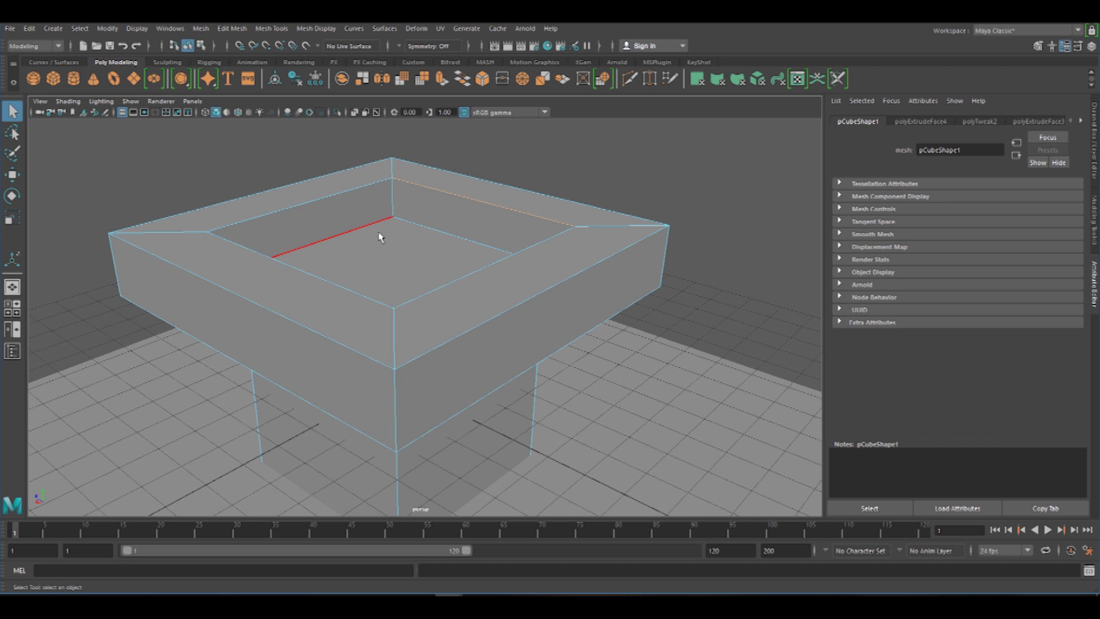
{"action": "scroll", "coordinate": [413, 252], "scroll_direction": "up", "scroll_amount": 3}
{"action": "left_click", "coordinate": [344, 200], "text": "shift"}
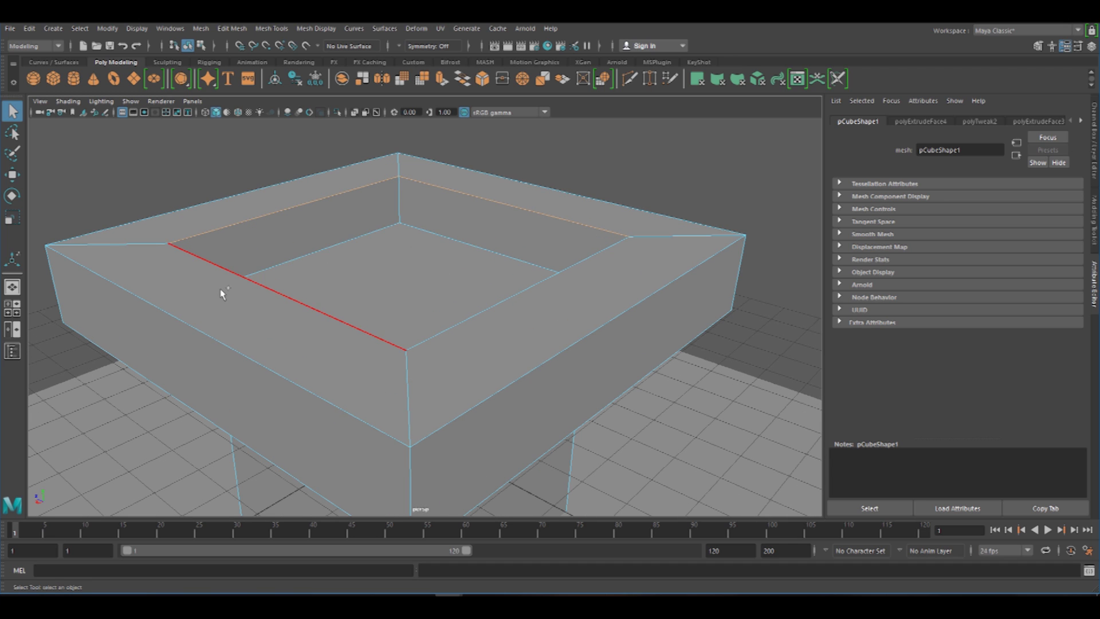
{"action": "left_click", "coordinate": [226, 273], "text": "shift"}
{"action": "left_click", "coordinate": [484, 308], "text": "shift"}
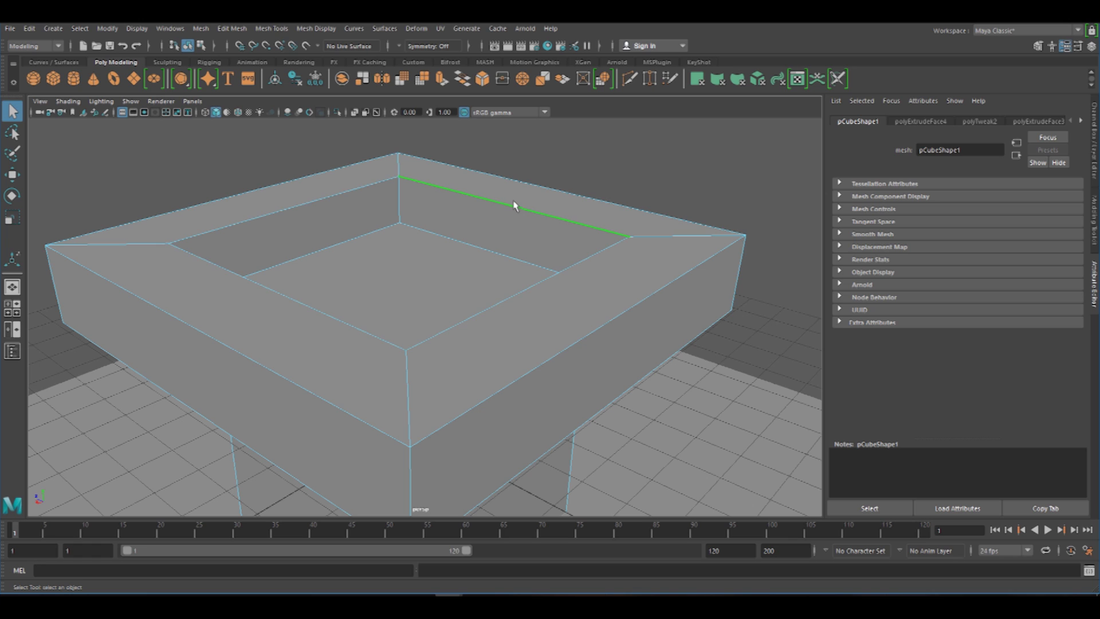
{"action": "left_click", "coordinate": [503, 223]}
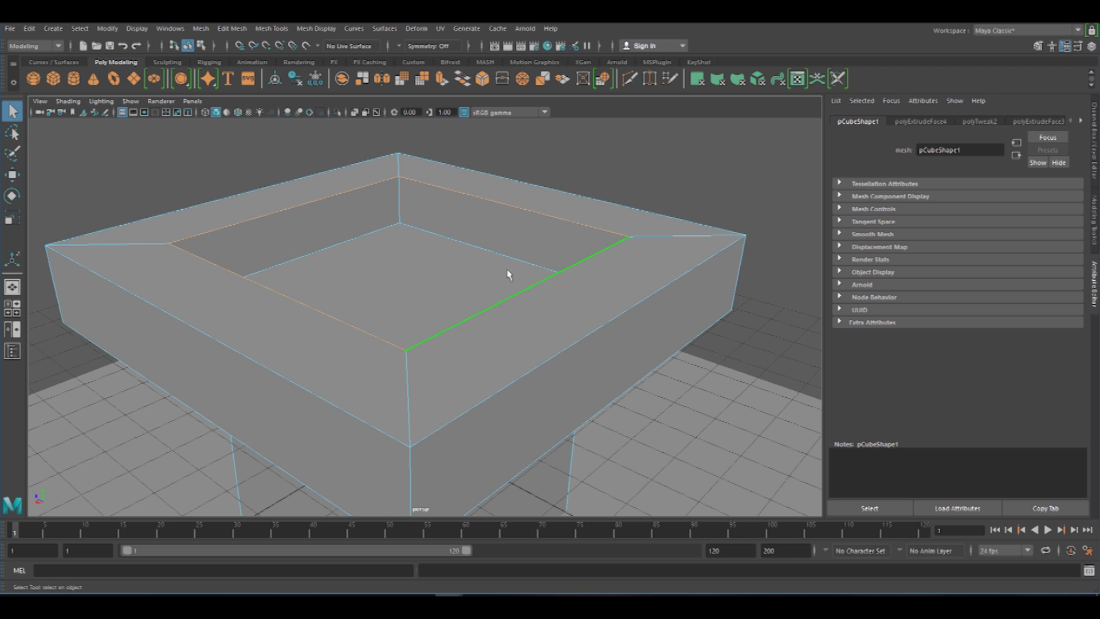
{"action": "right_click_drag", "start_coordinate": [507, 275], "coordinate": [440, 261], "text": "alt"}
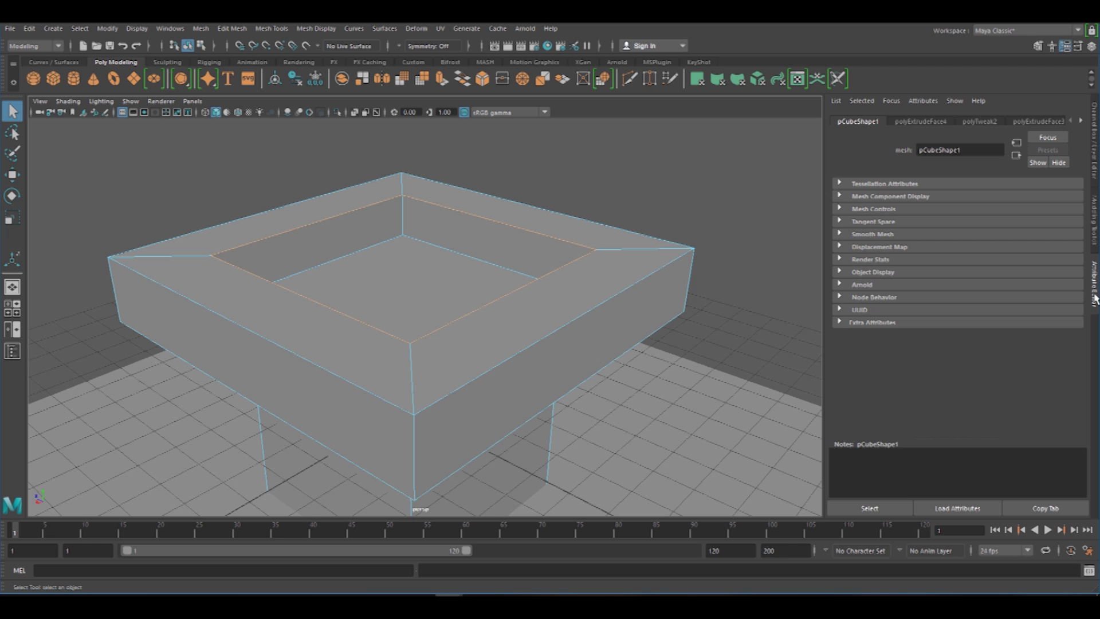
Step: Bevel the four selected recess edges with a fraction of 0.2
{"action": "left_click", "coordinate": [1095, 218]}
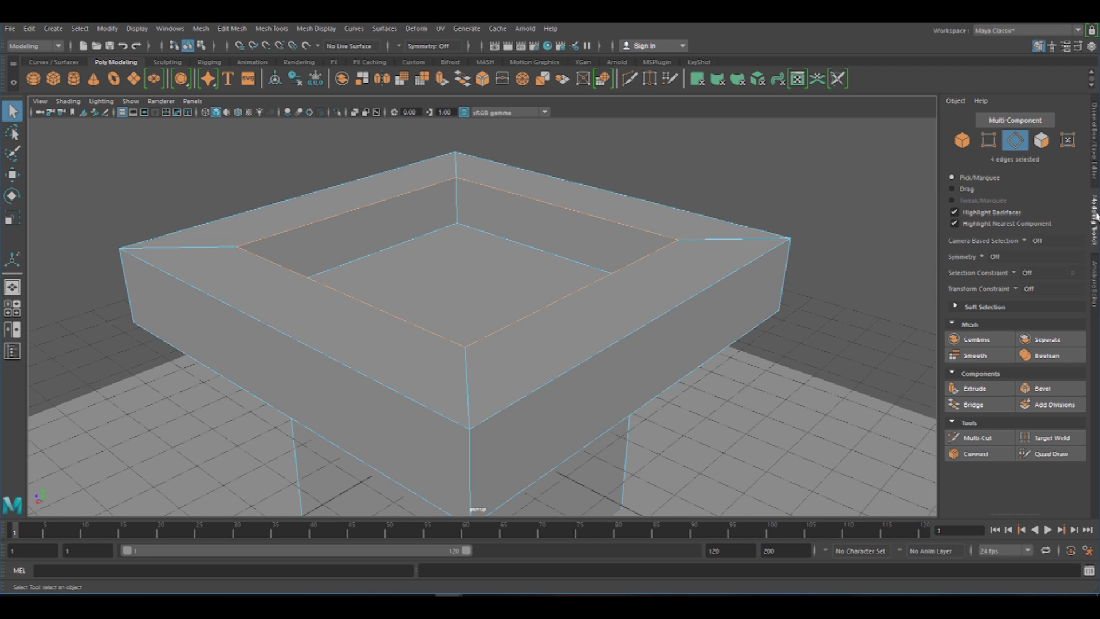
{"action": "left_click", "coordinate": [1043, 391]}
{"action": "left_click_drag", "start_coordinate": [508, 385], "coordinate": [575, 427], "text": "alt"}
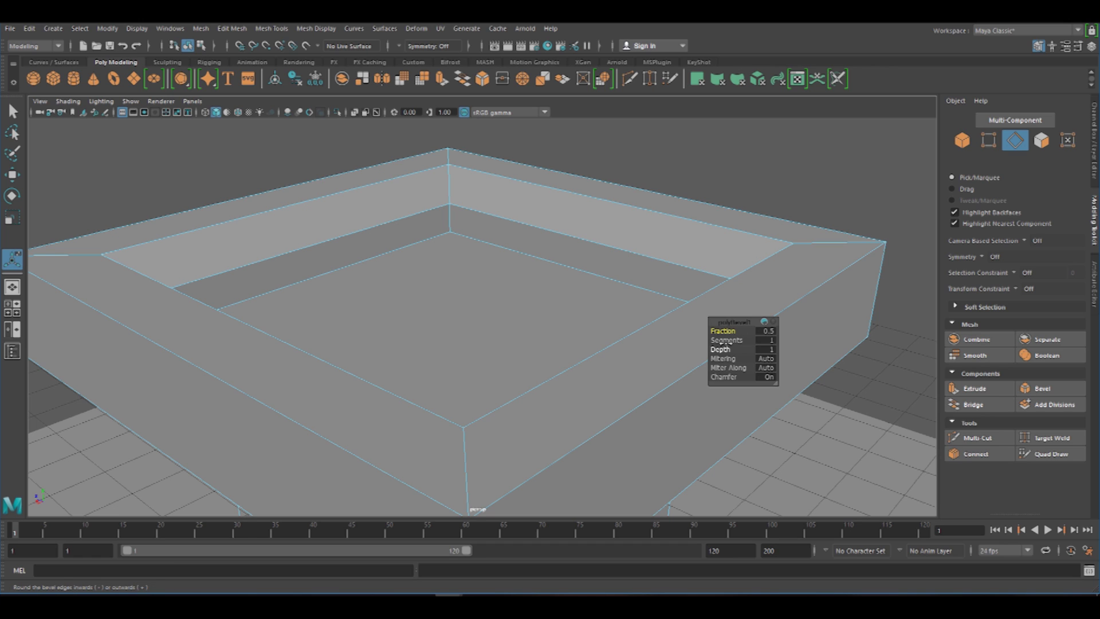
{"action": "left_click", "coordinate": [768, 331]}
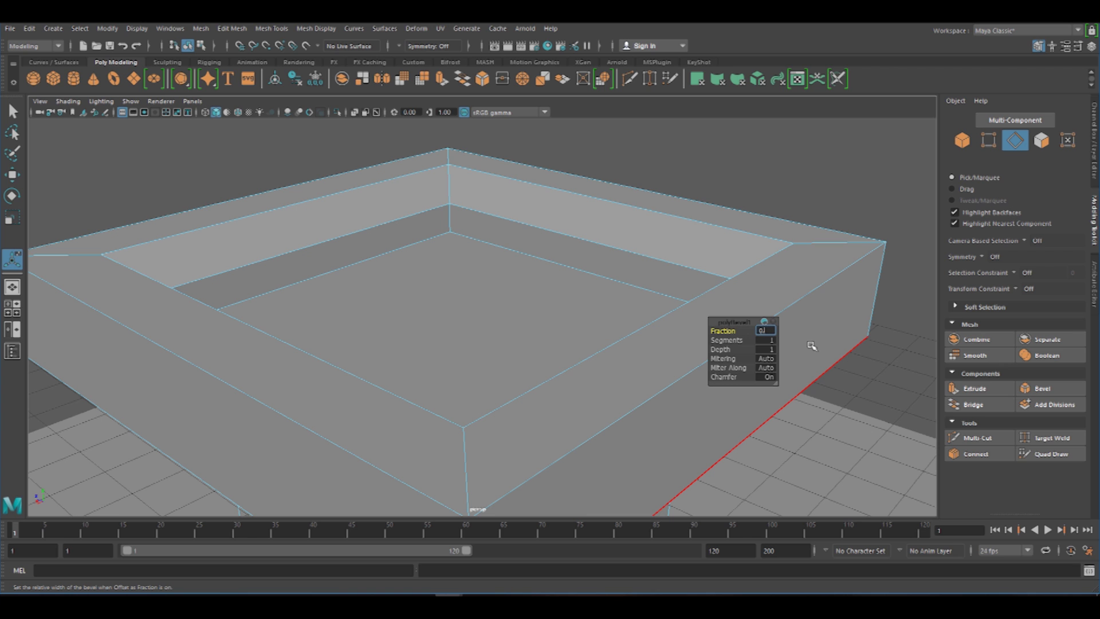
{"action": "type", "text": "0.2"}
{"action": "key", "text": "Return"}
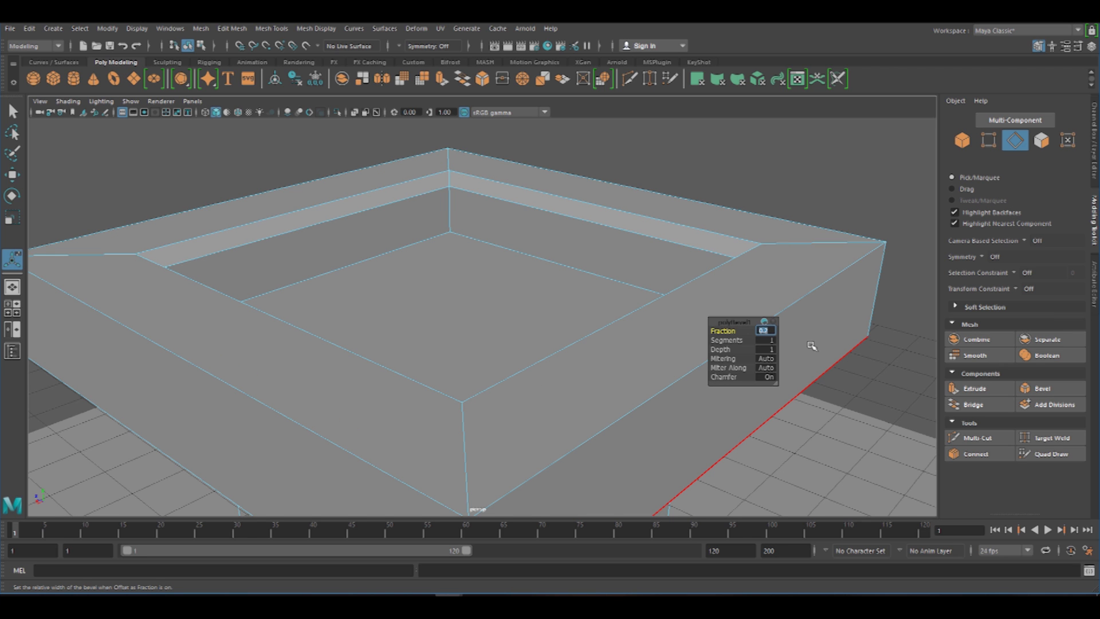
{"action": "left_click_drag", "start_coordinate": [241, 320], "coordinate": [286, 305], "text": "alt"}
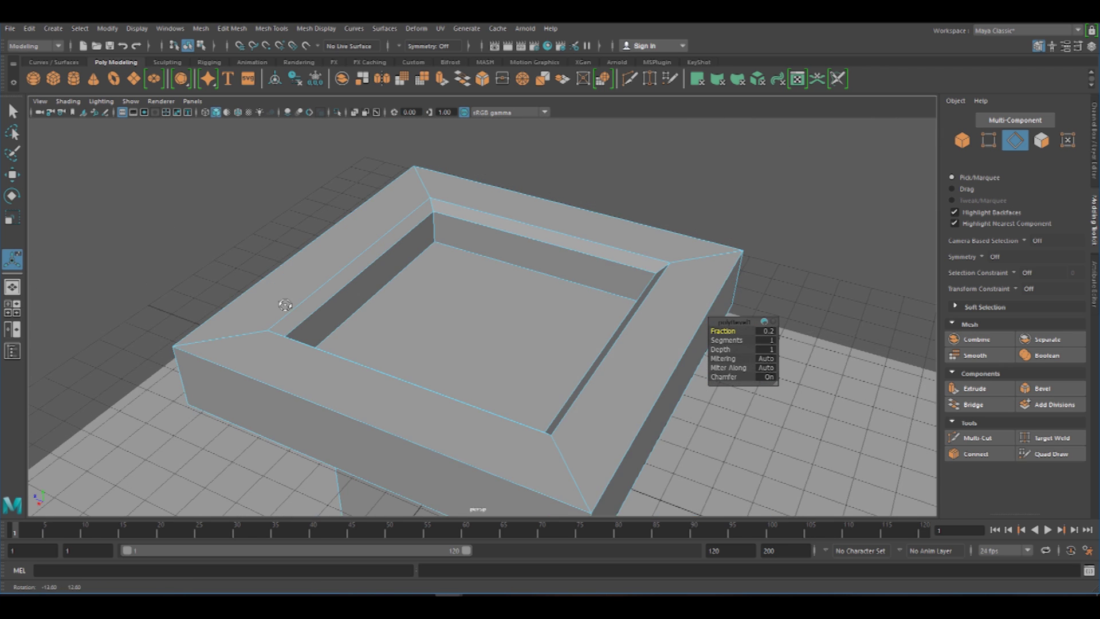
Step: Set the recess bevel's segments to 3 and inspect the rounded inner rim
{"action": "scroll", "coordinate": [286, 305], "scroll_direction": "up", "scroll_amount": 3}
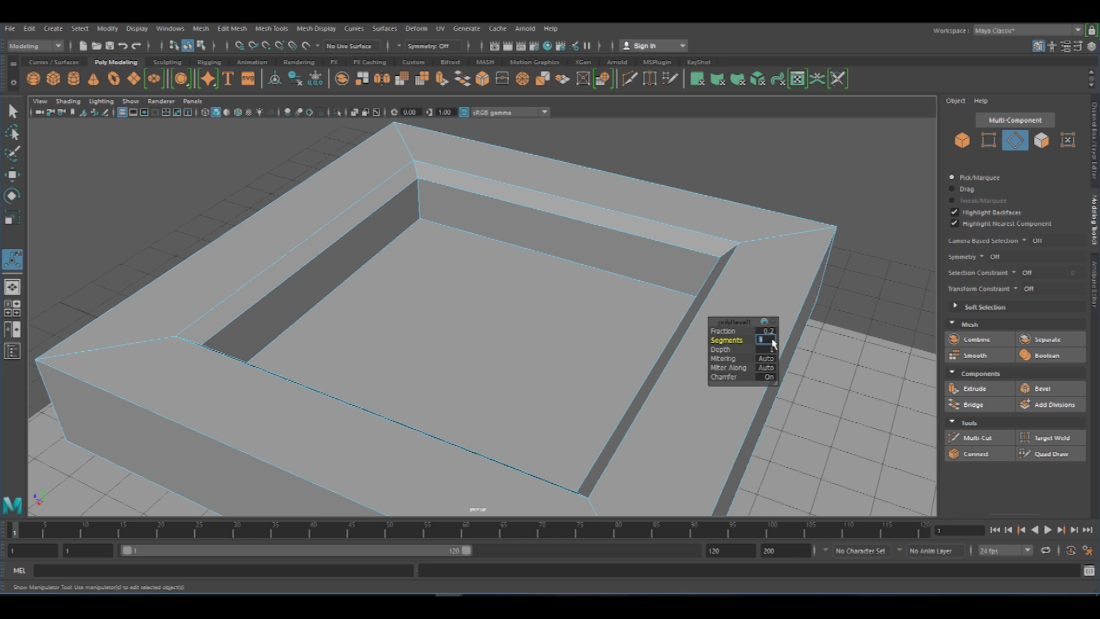
{"action": "key", "text": "Return"}
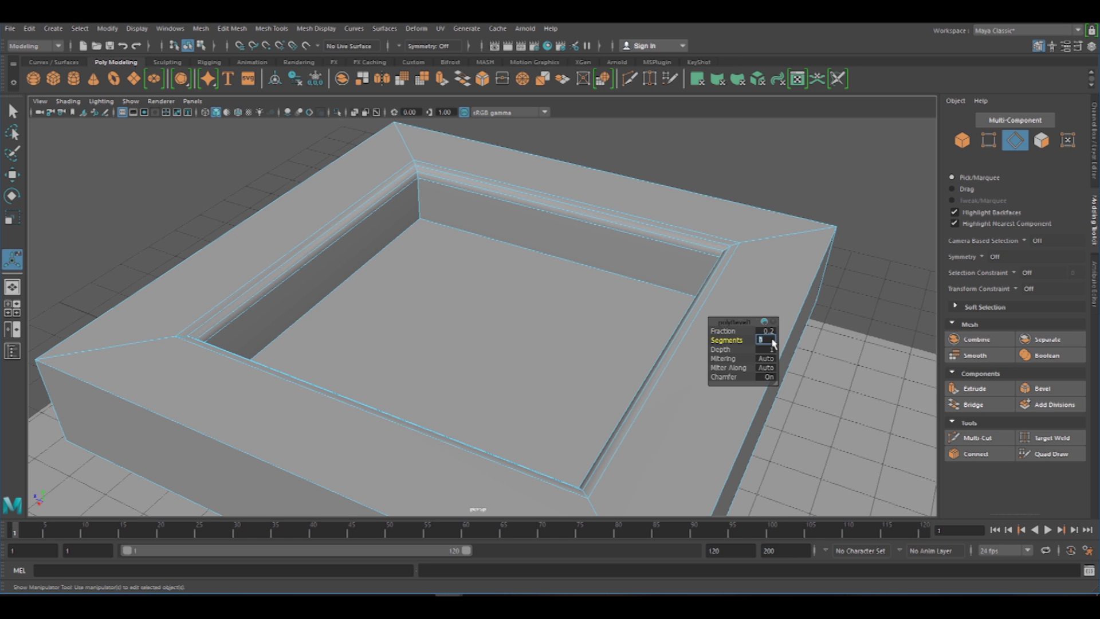
{"action": "scroll", "coordinate": [535, 295], "scroll_direction": "down", "scroll_amount": 3}
{"action": "left_click_drag", "start_coordinate": [558, 313], "coordinate": [531, 285], "text": "alt"}
{"action": "scroll", "coordinate": [533, 279], "scroll_direction": "up", "scroll_amount": 3}
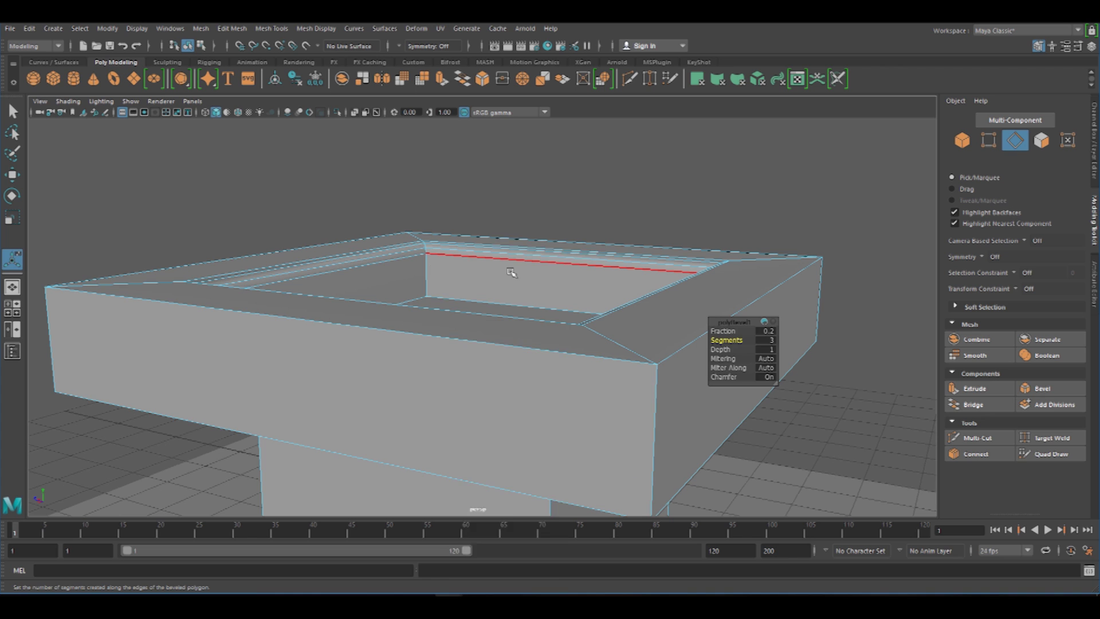
Step: Inspect the rounded recess rim in object mode, undo the bevel's segment change, and return to object mode
{"action": "right_click_drag", "start_coordinate": [510, 272], "coordinate": [547, 177]}
{"action": "left_click_drag", "start_coordinate": [548, 177], "coordinate": [626, 345], "text": "alt"}
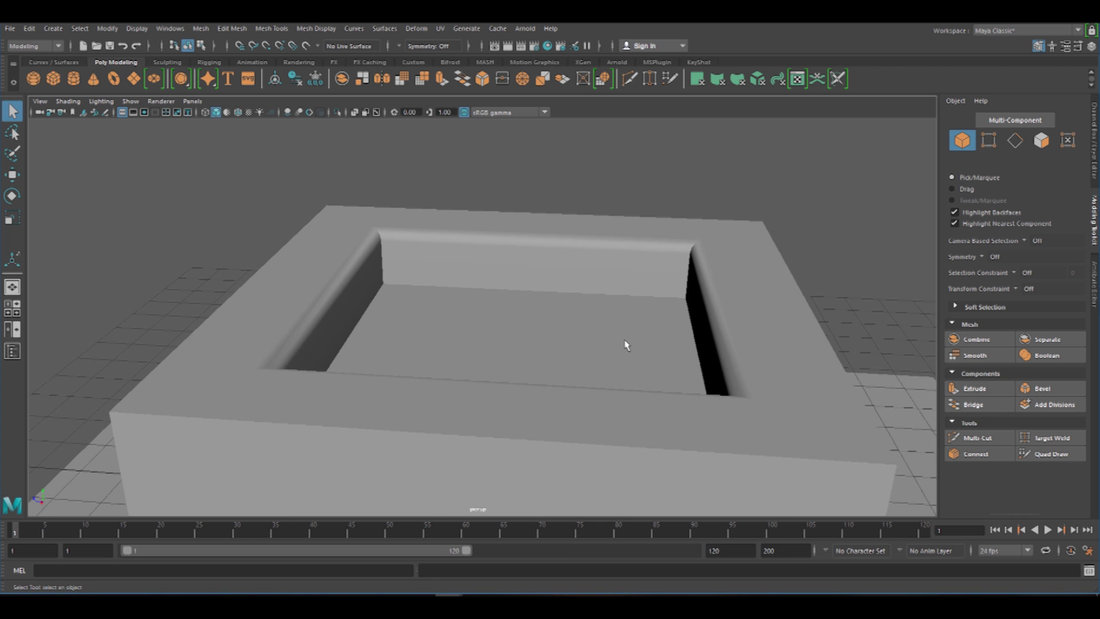
{"action": "left_click_drag", "start_coordinate": [728, 338], "coordinate": [503, 311], "text": "alt"}
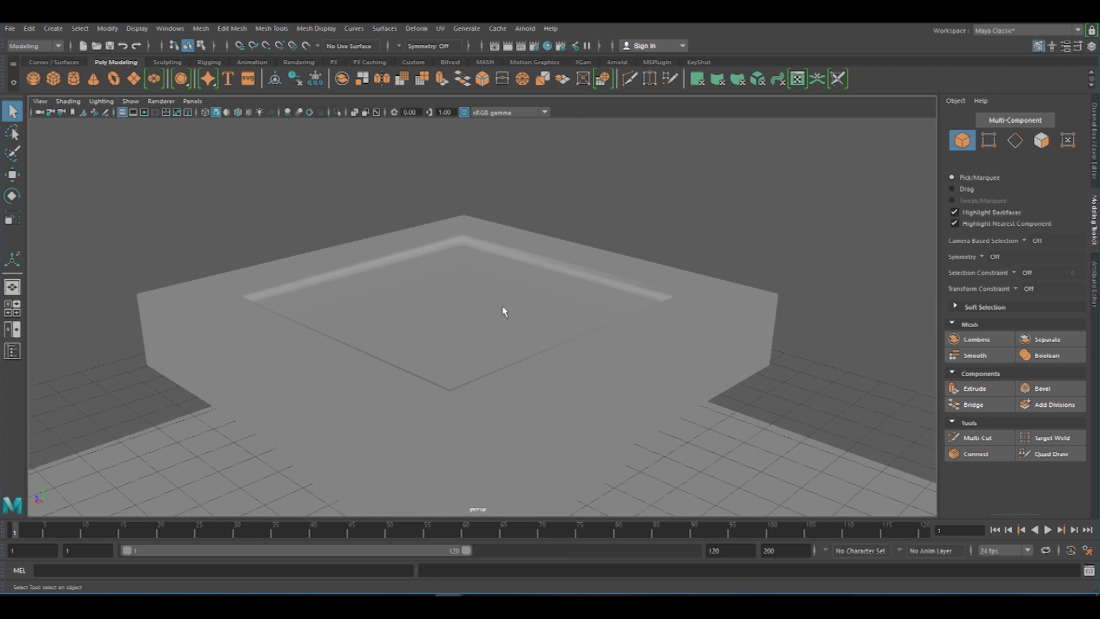
{"action": "key", "text": "F10"}
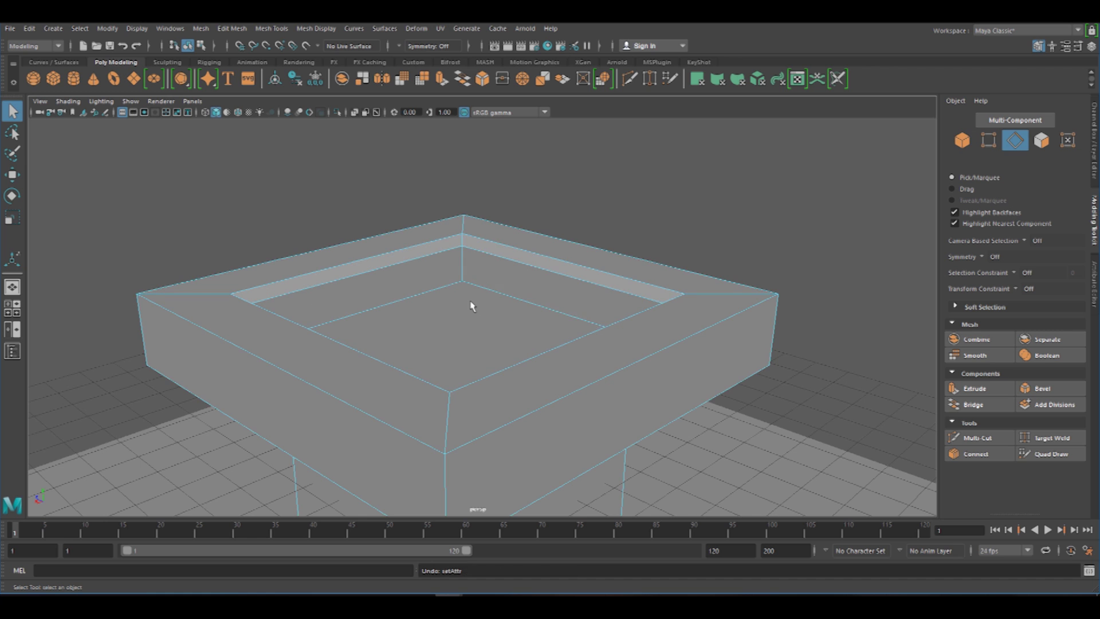
{"action": "left_click_drag", "start_coordinate": [647, 304], "coordinate": [528, 251], "text": "alt"}
{"action": "right_click_drag", "start_coordinate": [528, 251], "coordinate": [559, 216]}
{"action": "left_click_drag", "start_coordinate": [560, 216], "coordinate": [634, 246], "text": "alt"}
Step: Switch the recessed slab to edge selection mode and select the loop of four outer top edges
{"action": "left_click", "coordinate": [665, 306]}
{"action": "right_click", "coordinate": [632, 248]}
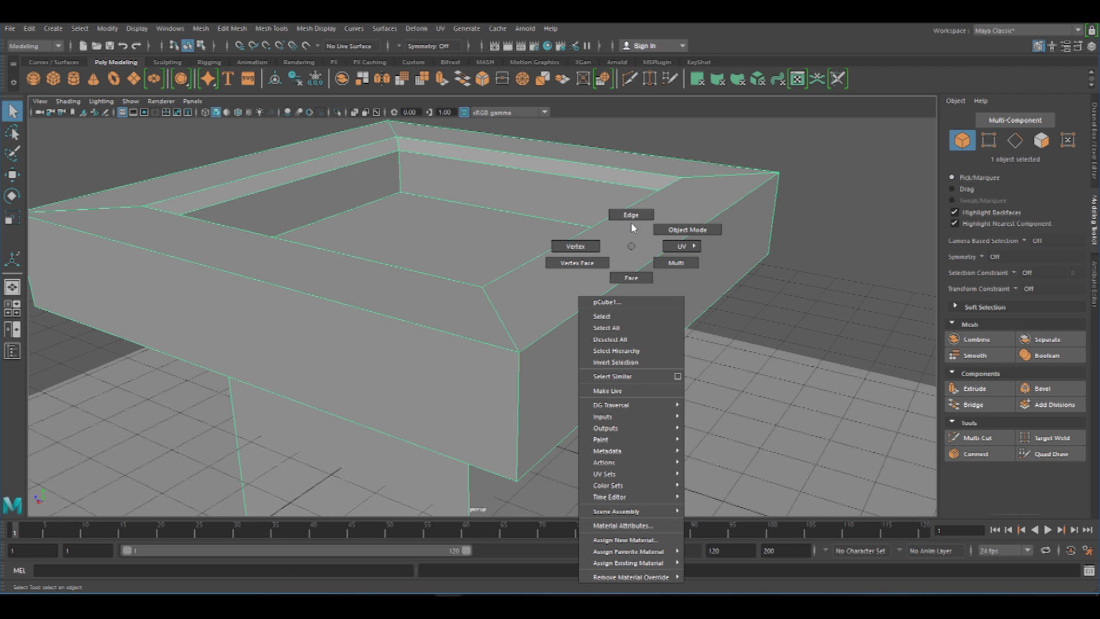
{"action": "left_click", "coordinate": [632, 221]}
{"action": "left_click", "coordinate": [650, 255]}
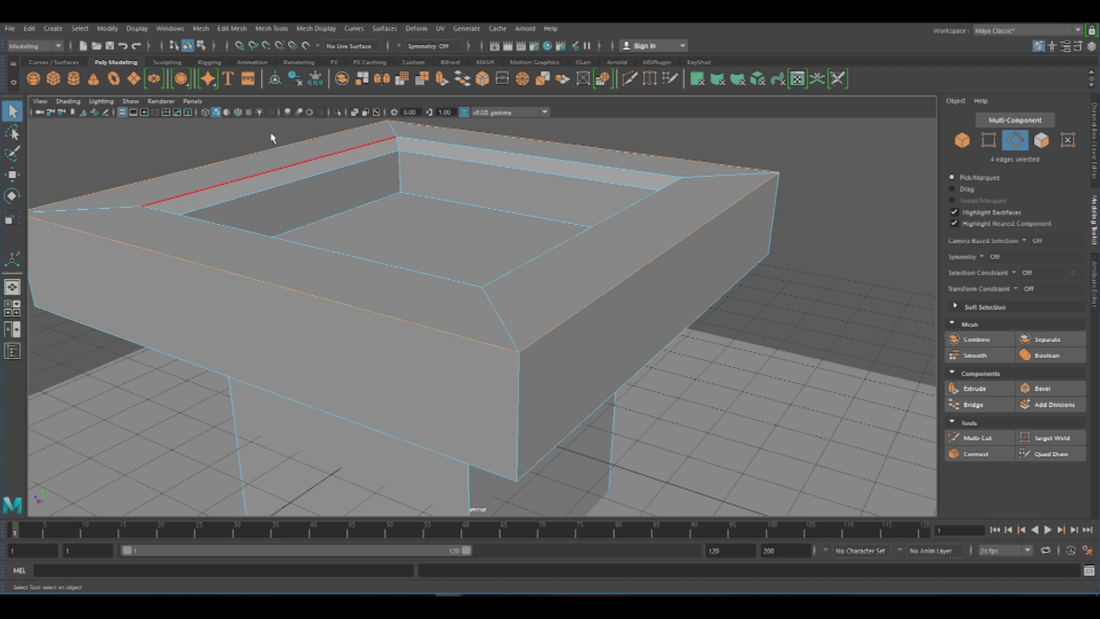
Step: Bevel the slab's four outer top edges with a fraction of 0.2 and return to object mode
{"action": "left_click", "coordinate": [1034, 390]}
{"action": "left_click", "coordinate": [764, 332]}
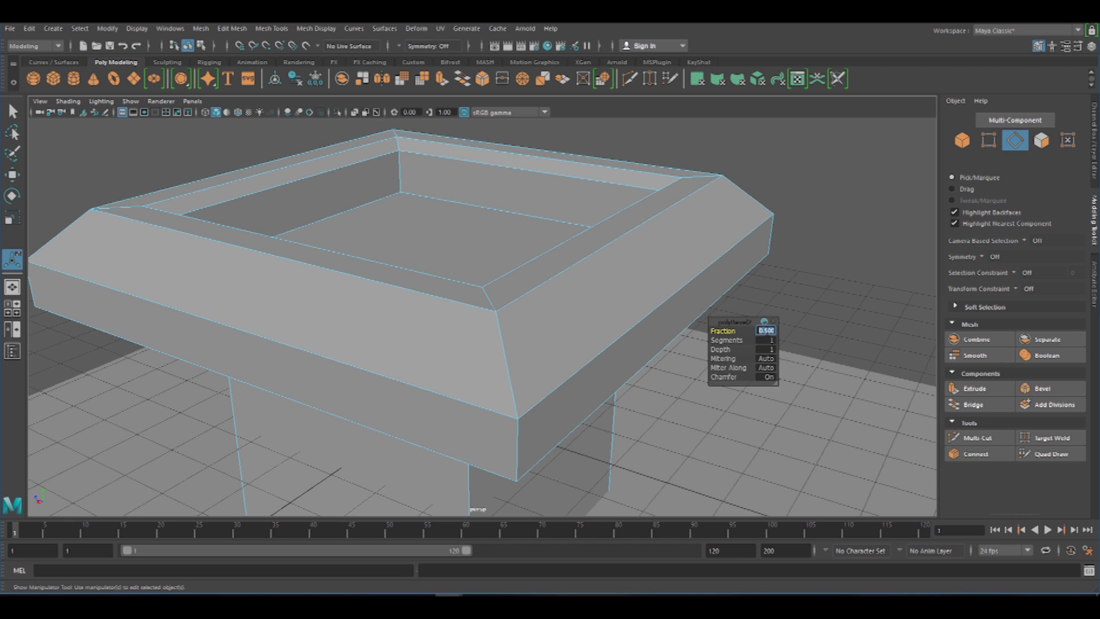
{"action": "type", "text": "0.8"}
{"action": "key", "text": "Return"}
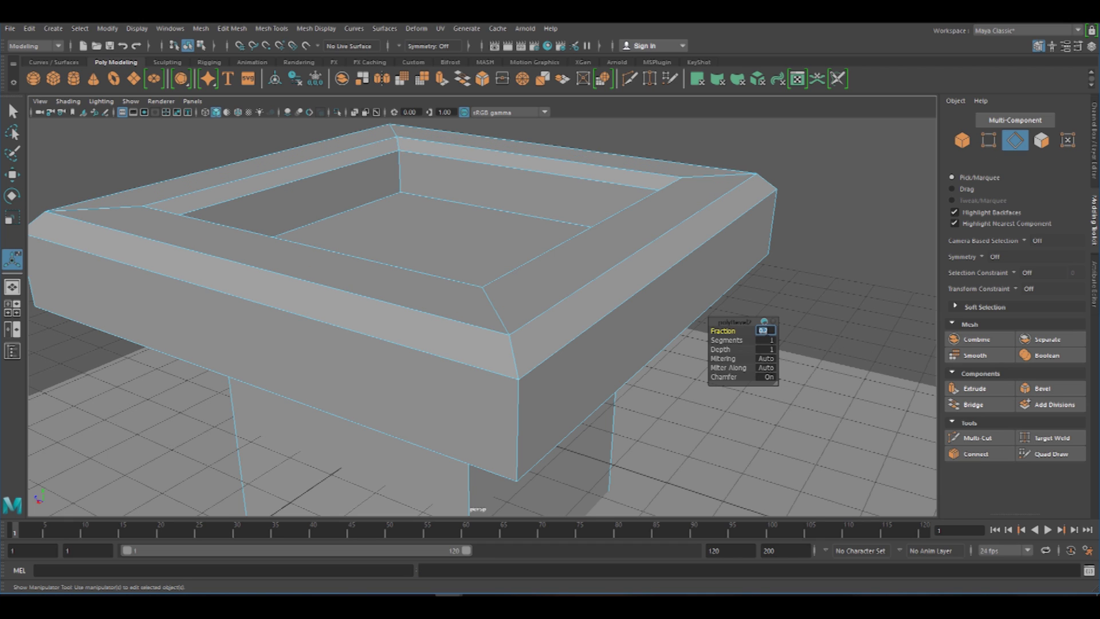
{"action": "right_click_drag", "start_coordinate": [614, 177], "coordinate": [659, 164]}
{"action": "left_click", "coordinate": [773, 178]}
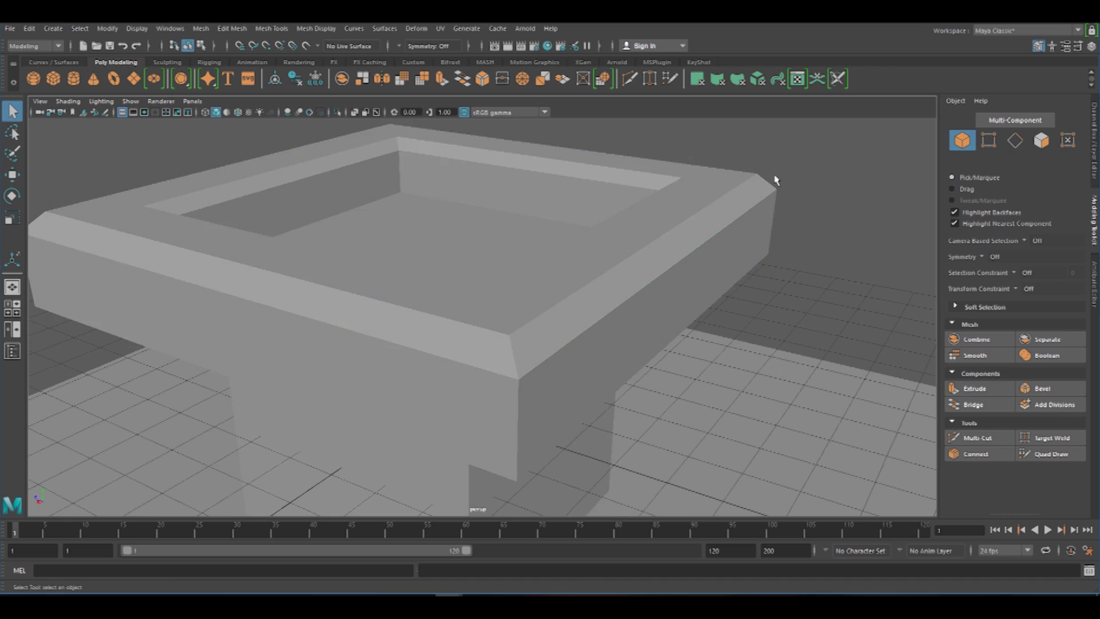
Step: Switch back to edge selection mode and select the slab's four outer bottom edges on its underside
{"action": "scroll", "coordinate": [497, 243], "scroll_direction": "down", "scroll_amount": 4}
{"action": "left_click_drag", "start_coordinate": [498, 243], "coordinate": [424, 202], "text": "alt"}
{"action": "left_click", "coordinate": [424, 201]}
{"action": "right_click", "coordinate": [424, 172]}
{"action": "left_click", "coordinate": [425, 141]}
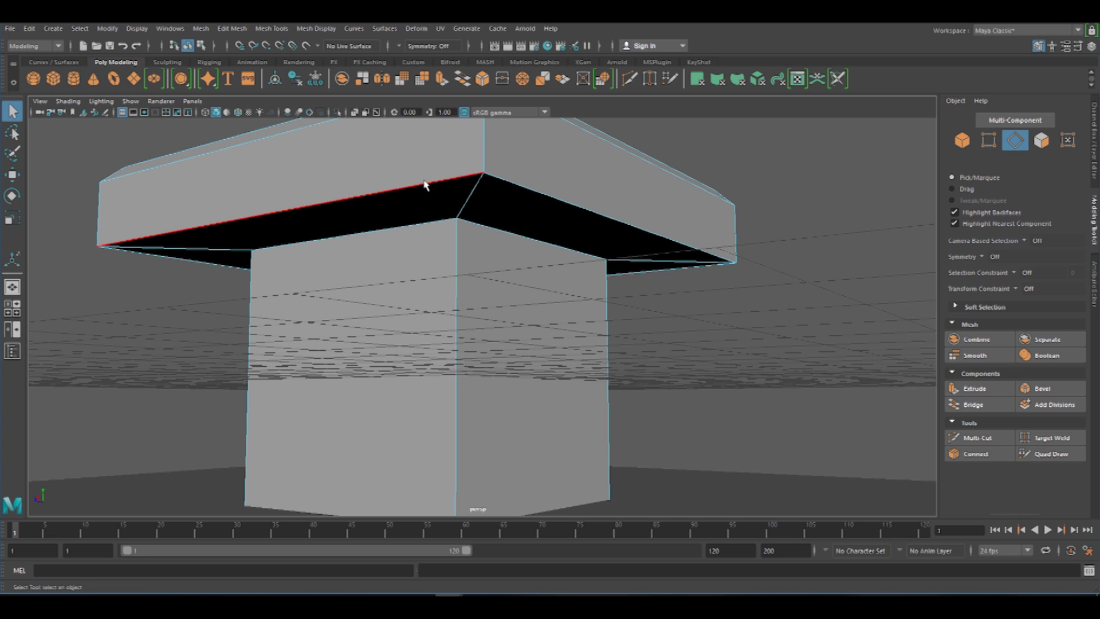
{"action": "double_click", "coordinate": [537, 193]}
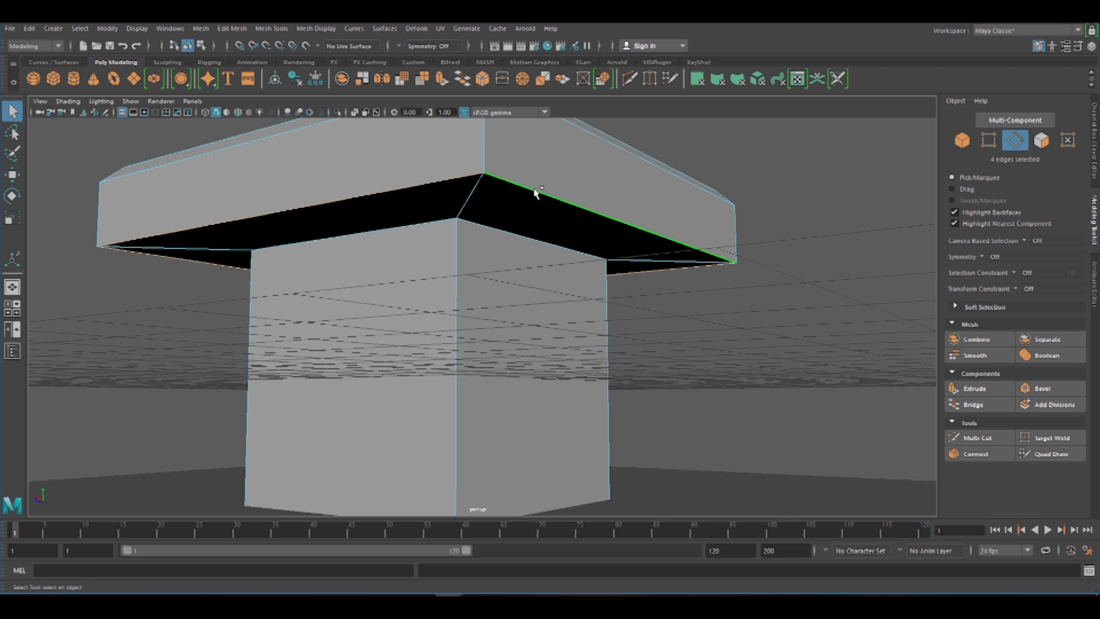
Step: Bevel the slab's outer bottom edges with a fraction of 0.2 and return to object mode
{"action": "left_click", "coordinate": [1041, 389]}
{"action": "left_click", "coordinate": [771, 333]}
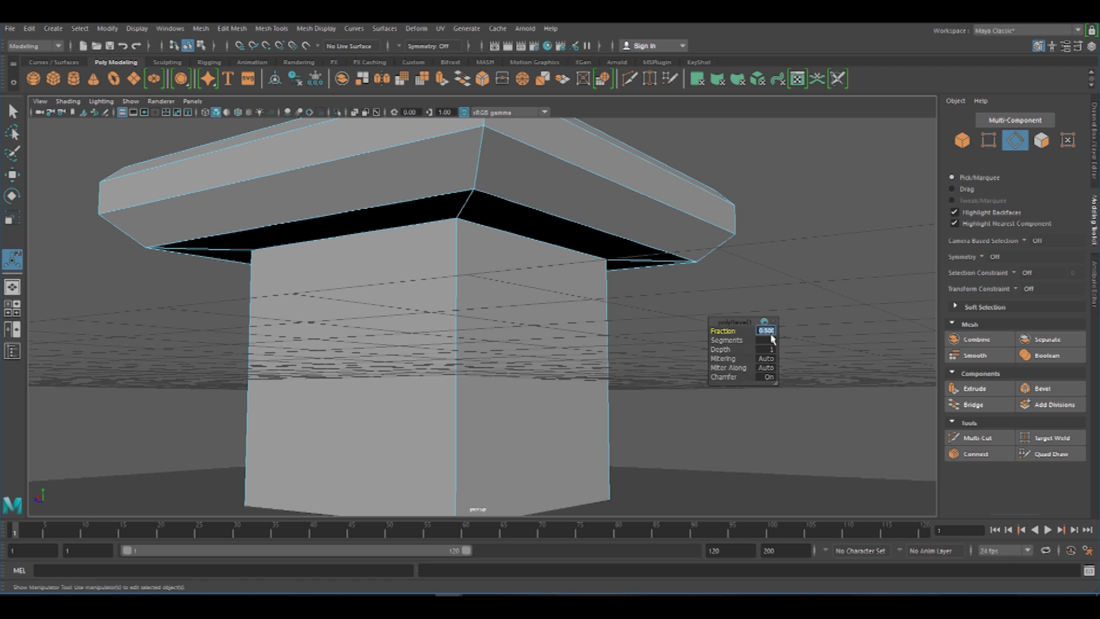
{"action": "type", "text": "0.3"}
{"action": "key", "text": "Return"}
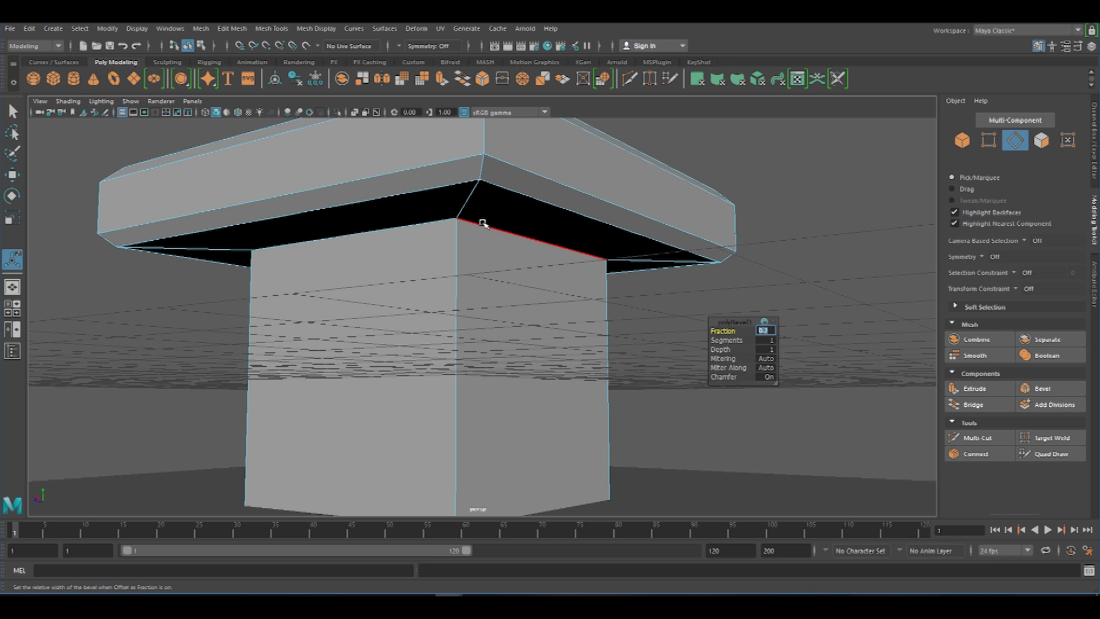
{"action": "right_click_drag", "start_coordinate": [482, 222], "coordinate": [532, 204]}
{"action": "left_click", "coordinate": [739, 284]}
Step: Inspect the beveled slab and its base from above and from the sides
{"action": "scroll", "coordinate": [358, 337], "scroll_direction": "down", "scroll_amount": 4}
{"action": "left_click_drag", "start_coordinate": [744, 284], "coordinate": [355, 263], "text": "alt"}
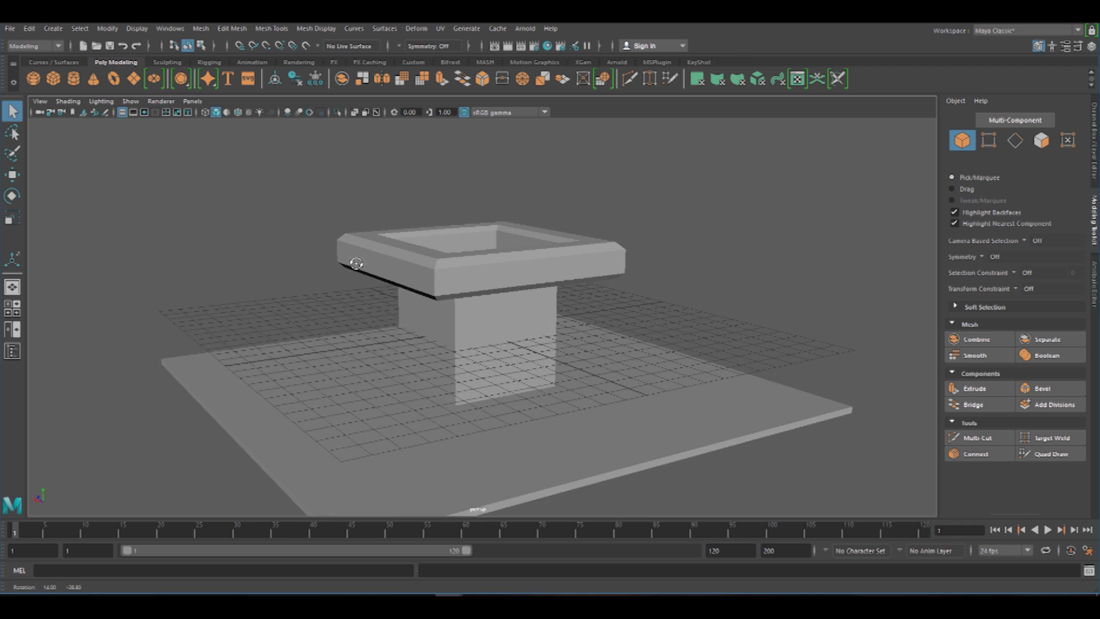
{"action": "scroll", "coordinate": [457, 304], "scroll_direction": "up", "scroll_amount": 3}
{"action": "left_click_drag", "start_coordinate": [453, 268], "coordinate": [464, 278], "text": "alt"}
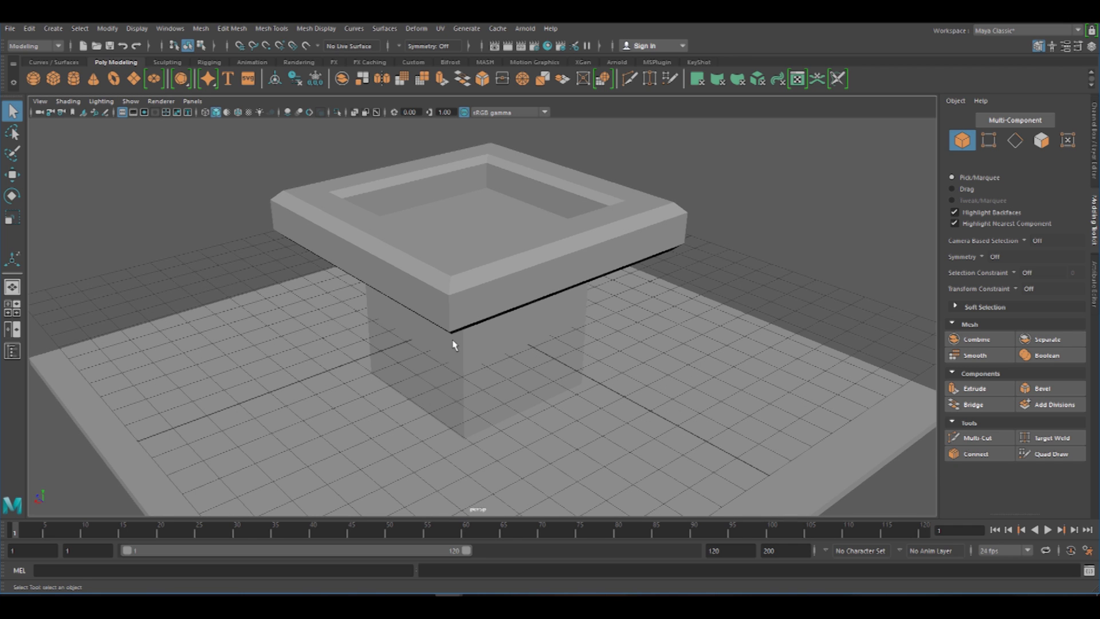
{"action": "scroll", "coordinate": [519, 318], "scroll_direction": "up", "scroll_amount": 5}
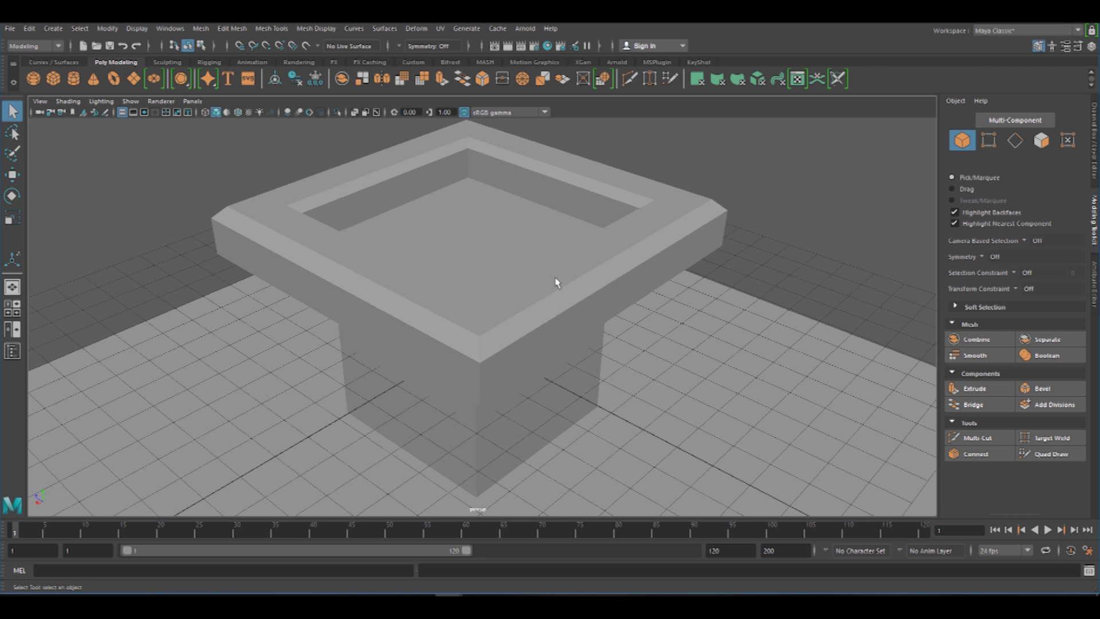
{"action": "left_click_drag", "start_coordinate": [208, 215], "coordinate": [228, 227], "text": "alt"}
{"action": "left_click_drag", "start_coordinate": [200, 265], "coordinate": [245, 262], "text": "alt"}
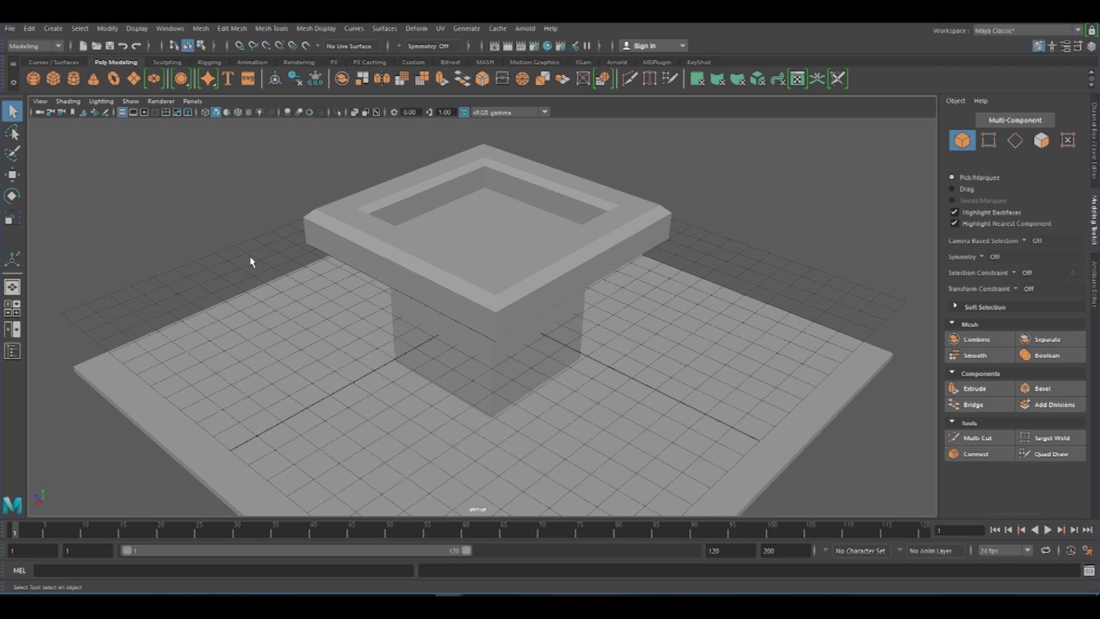
Step: Move the beveled slab object about -8.64 along X to clear the centre of the grid, and deselect it
{"action": "left_click", "coordinate": [512, 258]}
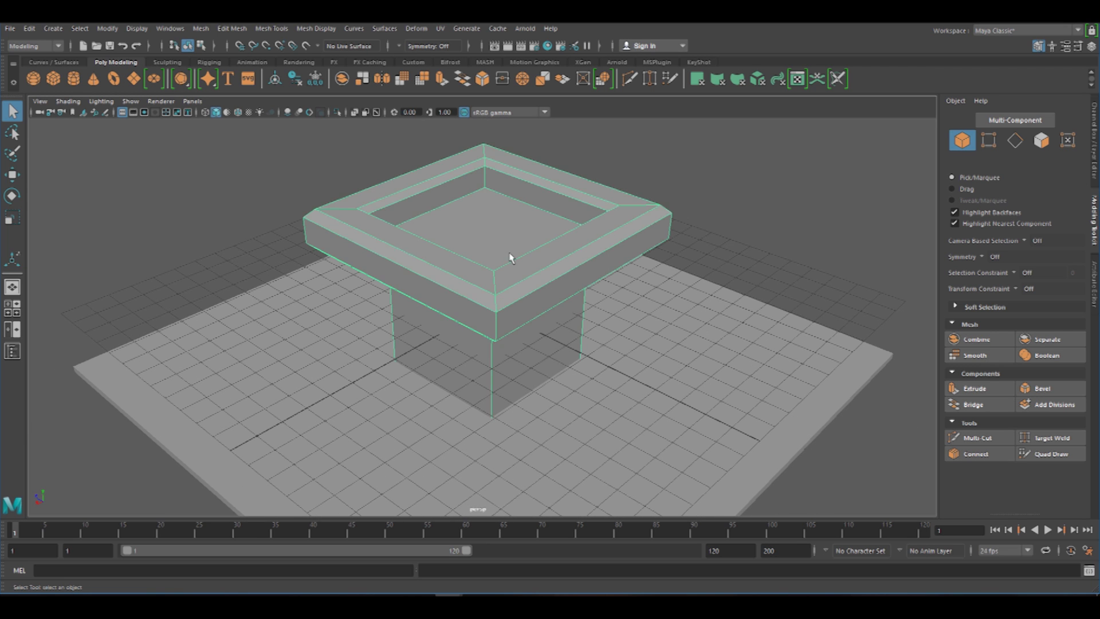
{"action": "left_click", "coordinate": [13, 173]}
{"action": "left_click_drag", "start_coordinate": [396, 344], "coordinate": [609, 296], "text": "alt"}
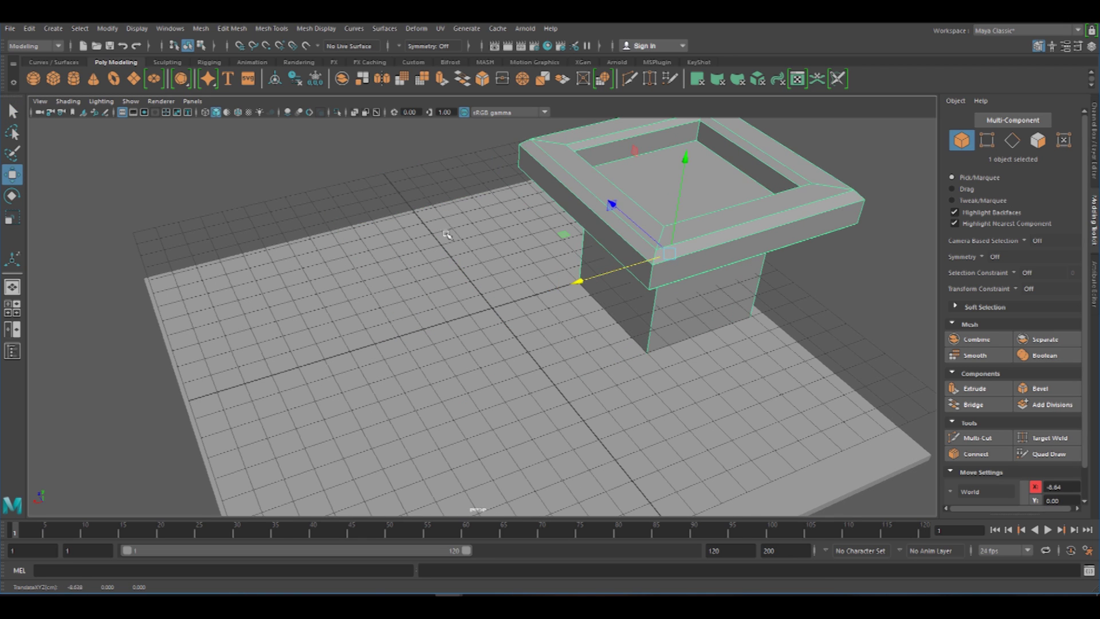
{"action": "left_click", "coordinate": [395, 198]}
{"action": "left_click_drag", "start_coordinate": [395, 198], "coordinate": [241, 203], "text": "alt"}
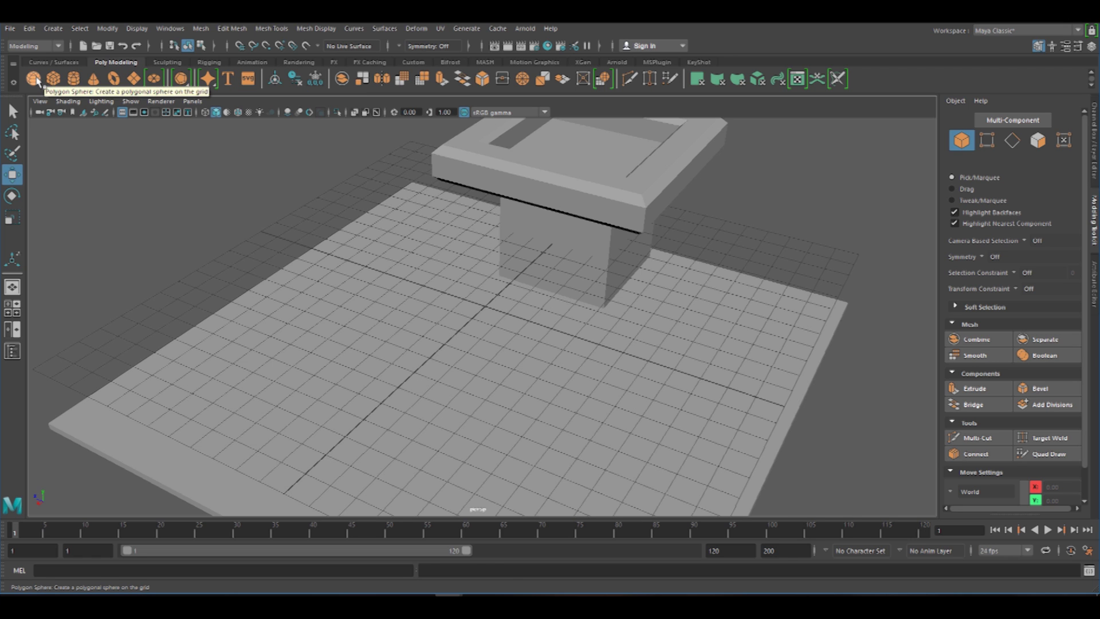
Step: Create a polygon sphere at the grid's origin and scale it uniformly to about 2.84
{"action": "left_click", "coordinate": [34, 80]}
{"action": "key", "text": "r"}
{"action": "left_click_drag", "start_coordinate": [504, 310], "coordinate": [637, 310], "text": "alt"}
{"action": "scroll", "coordinate": [489, 303], "scroll_direction": "up", "scroll_amount": 3}
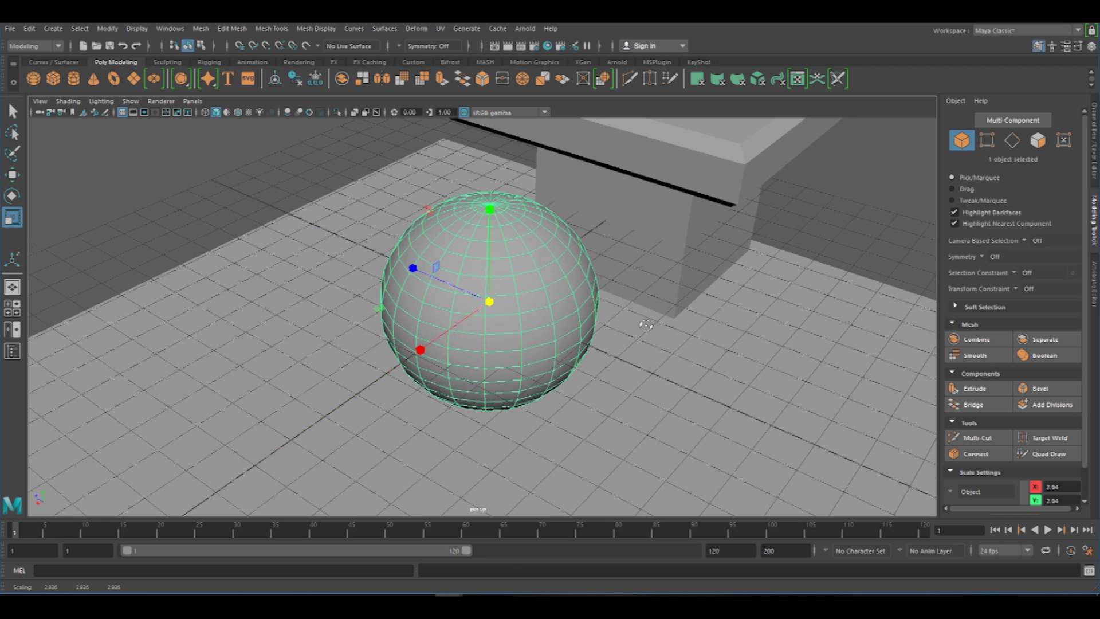
{"action": "scroll", "coordinate": [641, 321], "scroll_direction": "down", "scroll_amount": 3}
{"action": "left_click_drag", "start_coordinate": [321, 306], "coordinate": [225, 245], "text": "alt"}
Step: Move the sphere about 0.10 up along Y and about 1.08 along X, and deselect it
{"action": "left_click", "coordinate": [12, 173]}
{"action": "middle_click_drag", "start_coordinate": [339, 265], "coordinate": [293, 238], "text": "alt"}
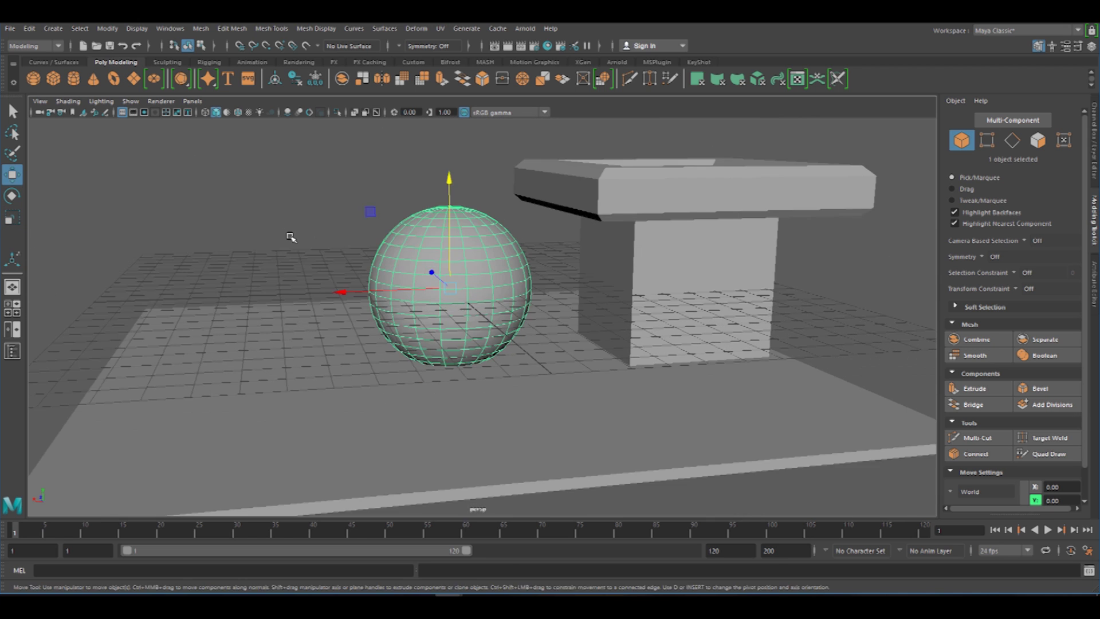
{"action": "right_click_drag", "start_coordinate": [292, 238], "coordinate": [420, 234], "text": "alt"}
{"action": "mouse_move", "coordinate": [437, 243]}
{"action": "left_mouse_down"}
{"action": "mouse_move", "coordinate": [437, 224]}
{"action": "mouse_move", "coordinate": [438, 240]}
{"action": "left_mouse_up"}
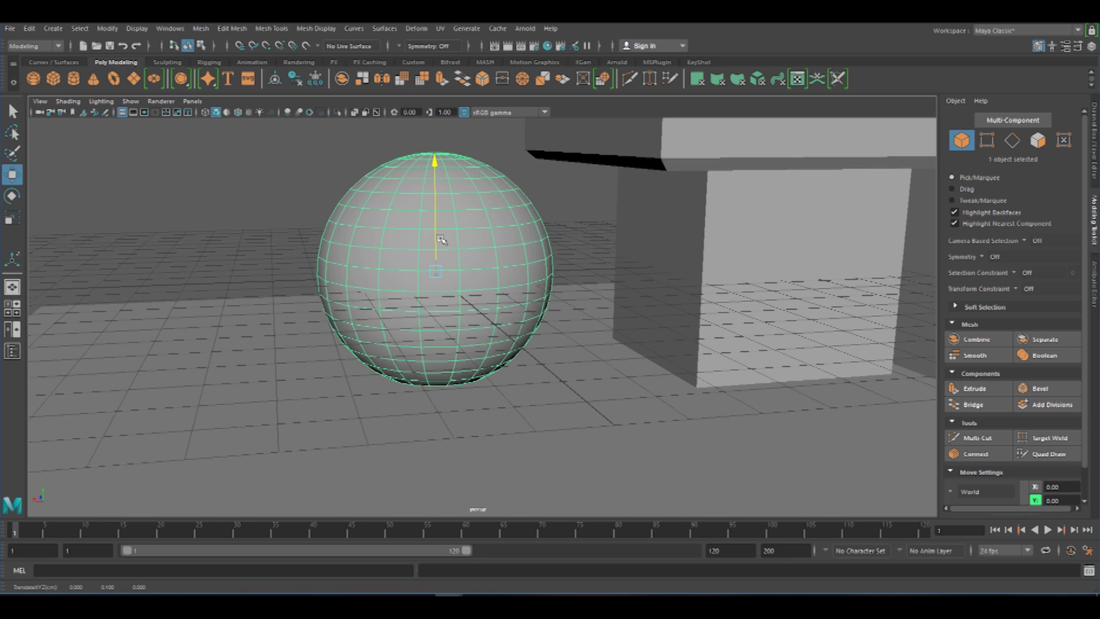
{"action": "left_click_drag", "start_coordinate": [392, 277], "coordinate": [349, 278]}
{"action": "left_click", "coordinate": [209, 257]}
{"action": "left_click_drag", "start_coordinate": [208, 258], "coordinate": [277, 248], "text": "alt"}
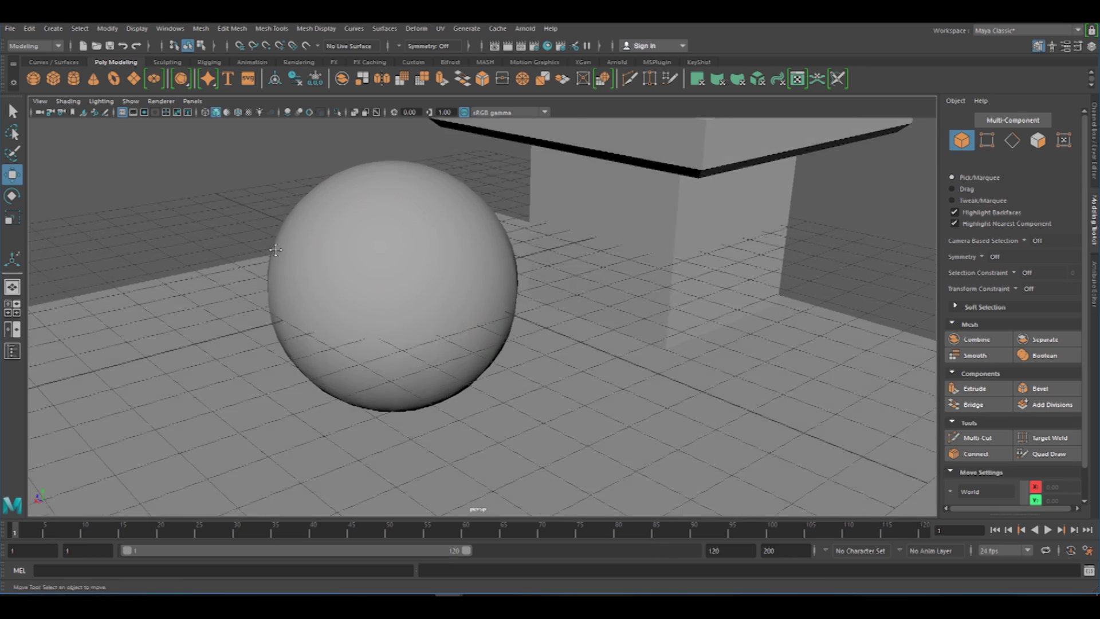
Step: Examine the sphere's wireframe divisions and outline up close, both selected and deselected
{"action": "scroll", "coordinate": [294, 252], "scroll_direction": "down", "scroll_amount": 4}
{"action": "right_click_drag", "start_coordinate": [295, 253], "coordinate": [545, 293], "text": "alt"}
{"action": "left_click", "coordinate": [474, 270]}
{"action": "right_click_drag", "start_coordinate": [474, 270], "coordinate": [410, 292], "text": "alt"}
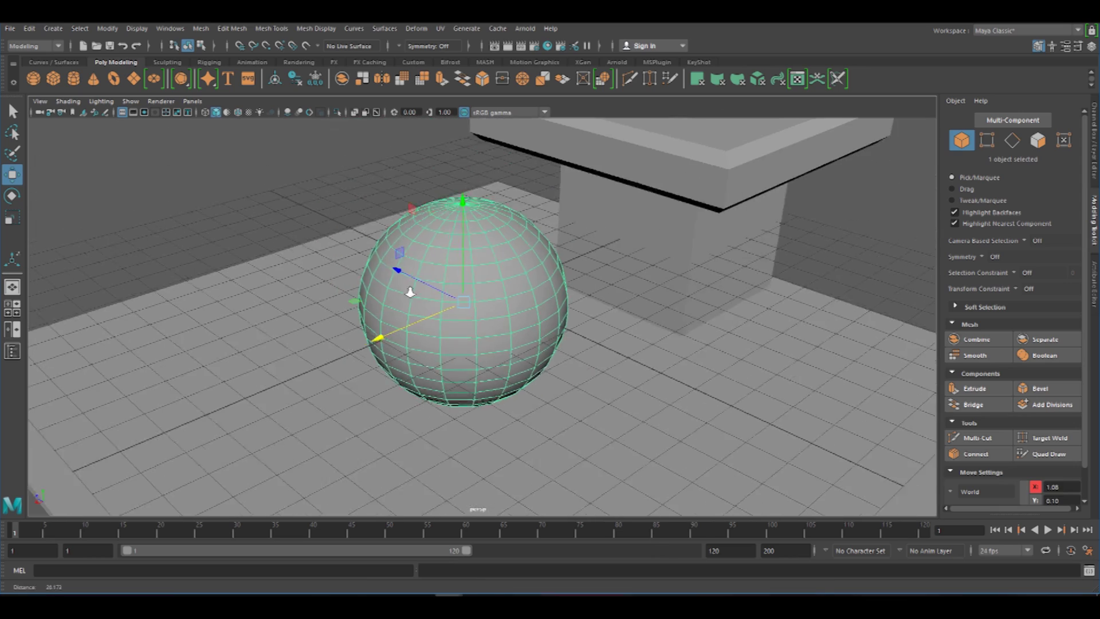
{"action": "left_click_drag", "start_coordinate": [410, 292], "coordinate": [447, 285], "text": "alt"}
{"action": "right_click_drag", "start_coordinate": [447, 285], "coordinate": [545, 293], "text": "alt"}
{"action": "left_click", "coordinate": [650, 315]}
{"action": "mouse_move", "coordinate": [650, 315]}
{"action": "left_mouse_down", "text": "alt"}
{"action": "mouse_move", "coordinate": [579, 303]}
{"action": "mouse_move", "coordinate": [651, 321]}
{"action": "left_mouse_up", "text": "alt"}
{"action": "left_click", "coordinate": [448, 308]}
{"action": "right_click_drag", "start_coordinate": [449, 308], "coordinate": [508, 330], "text": "alt"}
{"action": "left_click_drag", "start_coordinate": [508, 330], "coordinate": [510, 339], "text": "alt"}
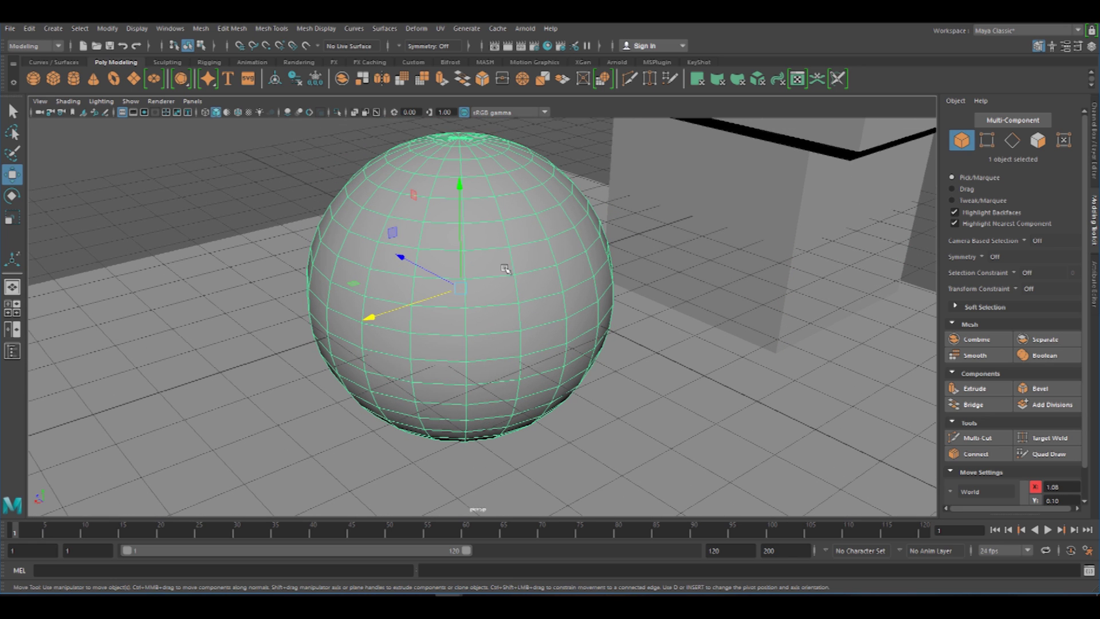
{"action": "right_click_drag", "start_coordinate": [615, 302], "coordinate": [533, 303], "text": "alt"}
{"action": "left_click_drag", "start_coordinate": [534, 304], "coordinate": [548, 308], "text": "alt"}
{"action": "right_click_drag", "start_coordinate": [547, 308], "coordinate": [578, 310], "text": "alt"}
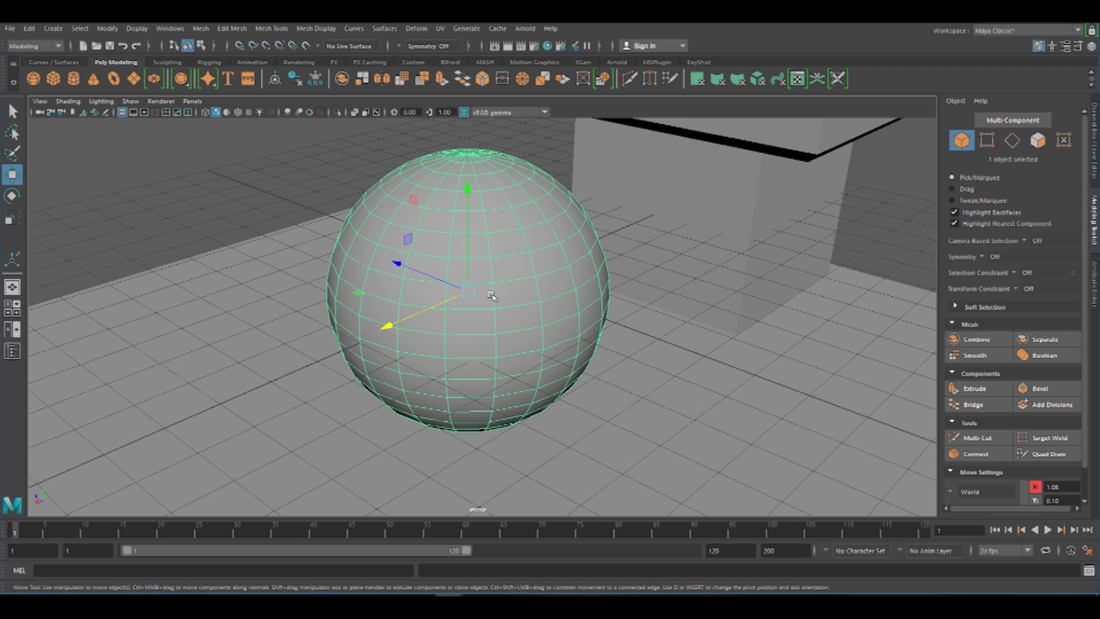
Step: Set the sphere's Subdivisions Axis and Subdivisions Height to 50 in its polySphere1 attributes
{"action": "left_click", "coordinate": [1095, 278]}
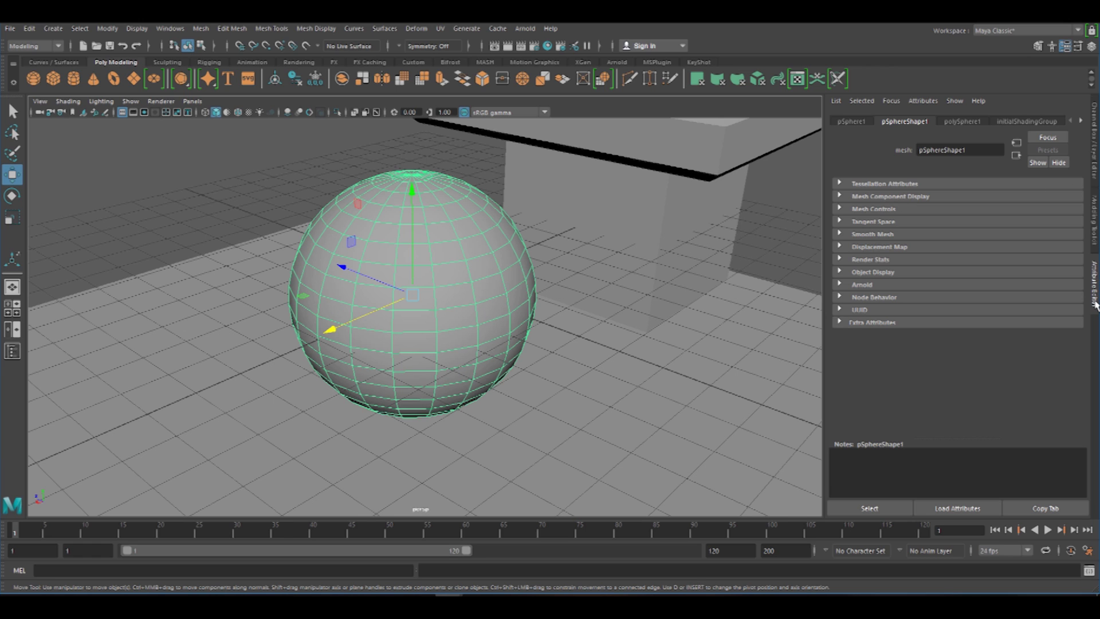
{"action": "left_click", "coordinate": [961, 122]}
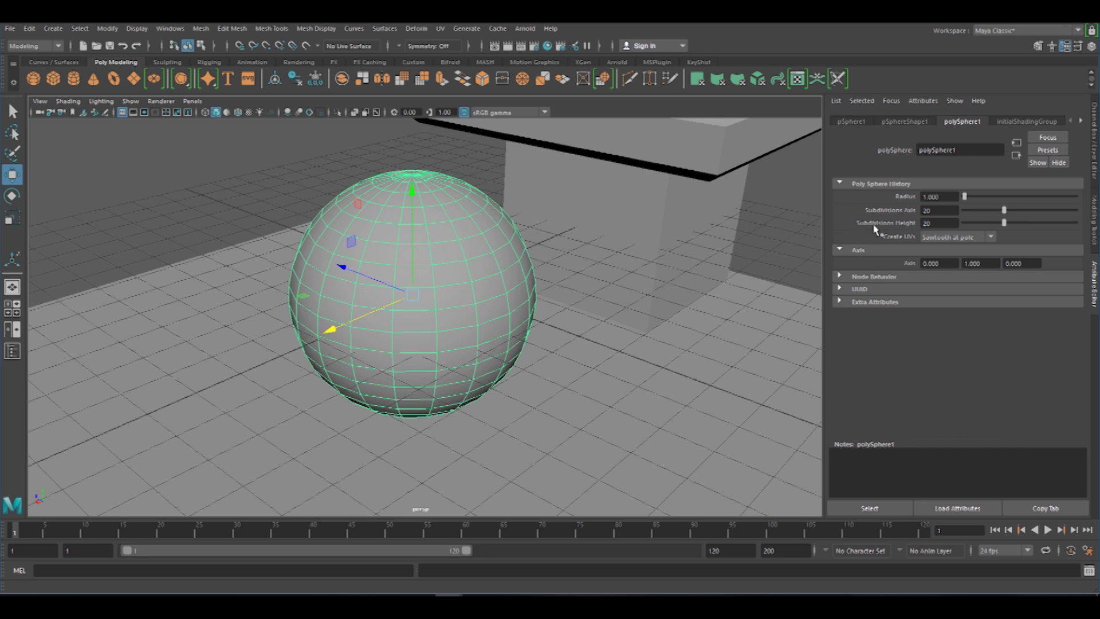
{"action": "left_click_drag", "start_coordinate": [1004, 210], "coordinate": [1077, 211]}
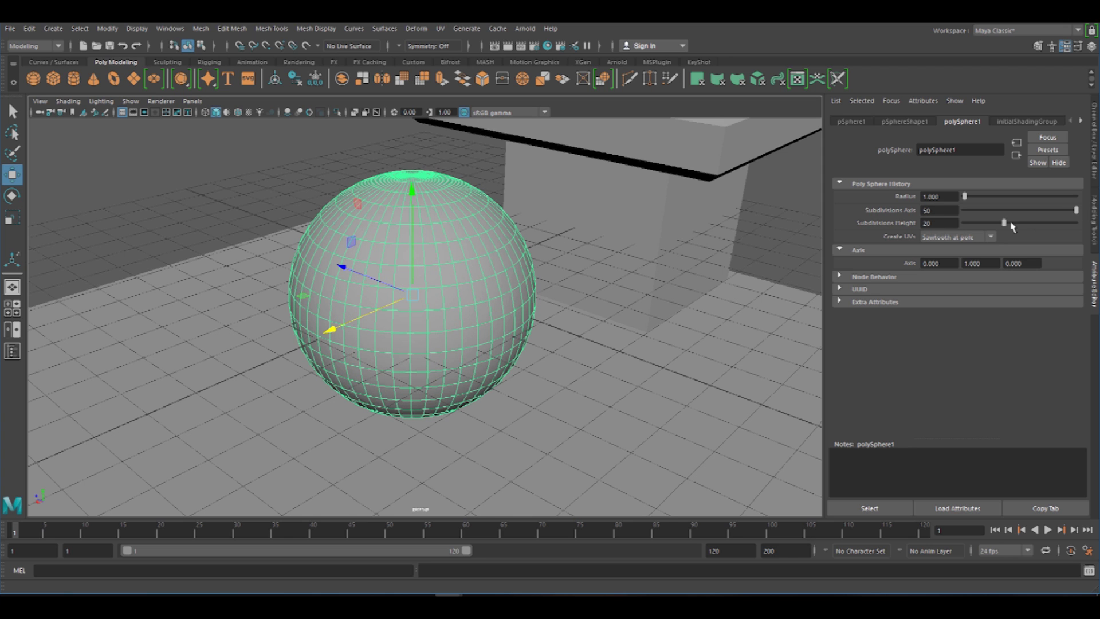
{"action": "left_click_drag", "start_coordinate": [1004, 223], "coordinate": [1077, 224]}
{"action": "scroll", "coordinate": [676, 289], "scroll_direction": "up", "scroll_amount": 3}
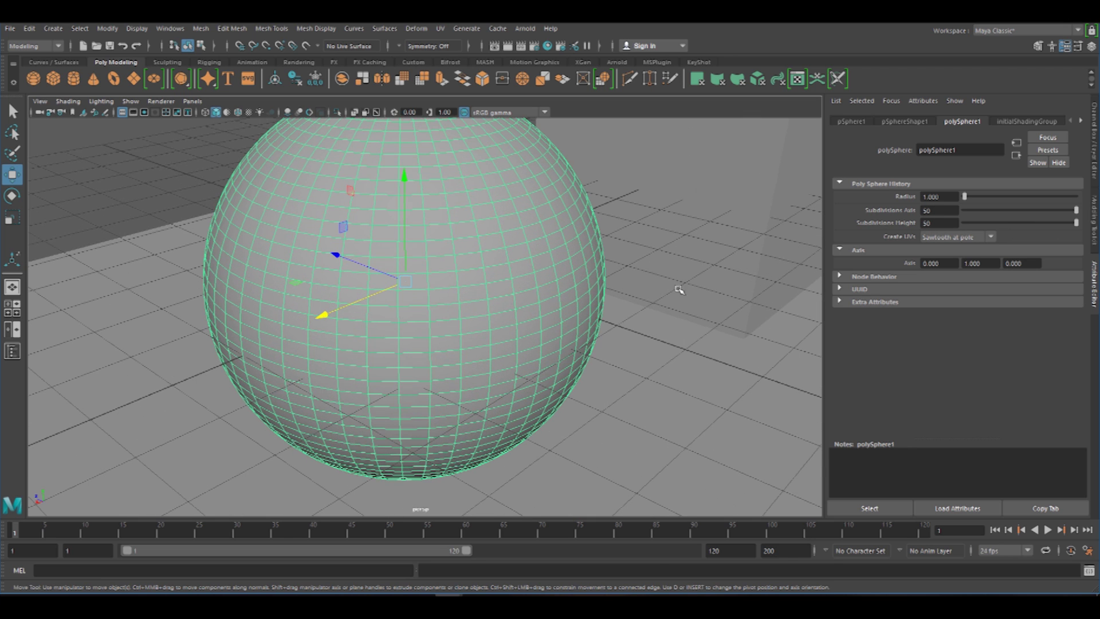
{"action": "middle_click_drag", "start_coordinate": [417, 234], "coordinate": [415, 264], "text": "alt"}
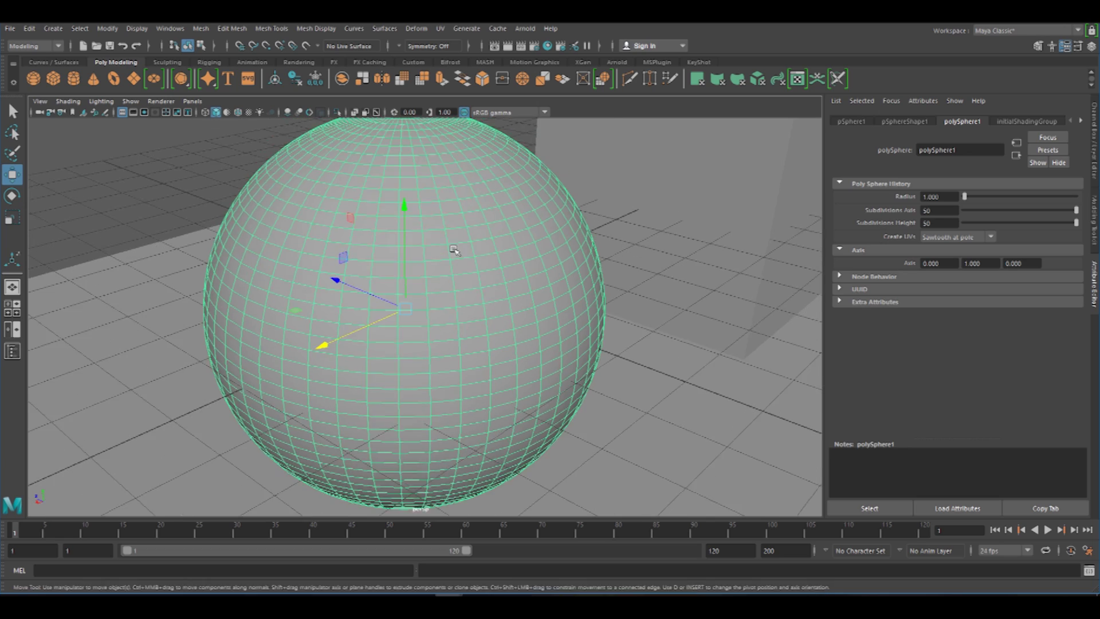
{"action": "right_click_drag", "start_coordinate": [452, 248], "coordinate": [311, 235], "text": "alt"}
Step: Reselect the sphere and raise it slightly along Y
{"action": "left_click", "coordinate": [253, 195]}
{"action": "left_click_drag", "start_coordinate": [315, 274], "coordinate": [373, 245], "text": "alt"}
{"action": "left_click", "coordinate": [373, 246]}
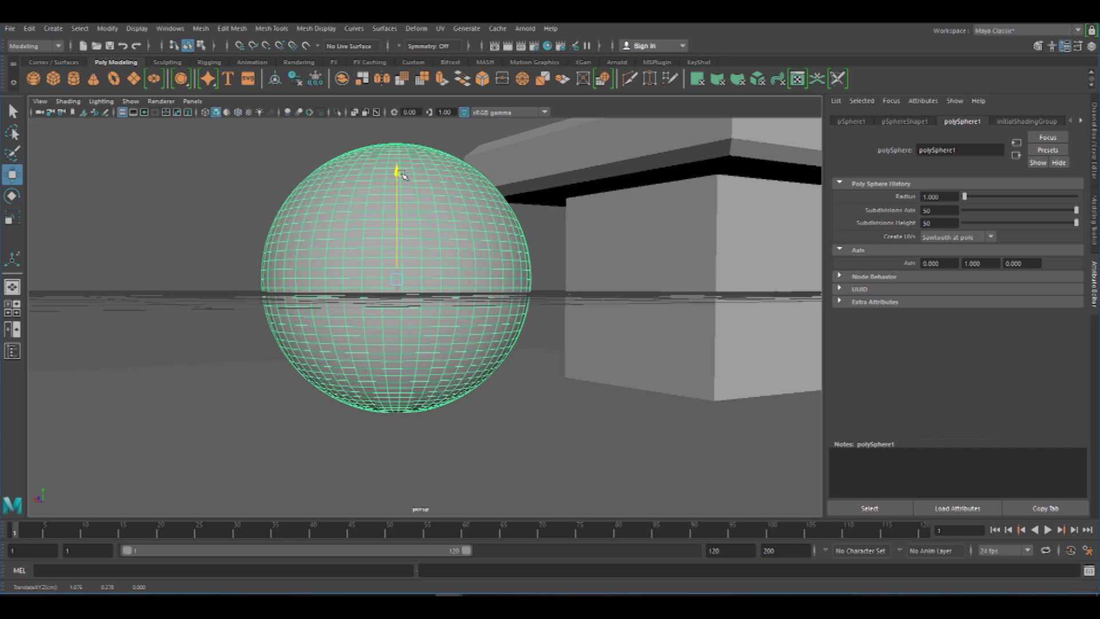
{"action": "left_click_drag", "start_coordinate": [410, 182], "coordinate": [452, 183], "text": "alt"}
Step: Switch the sphere to face selection mode and frame its front faces for selection
{"action": "scroll", "coordinate": [459, 197], "scroll_direction": "up", "scroll_amount": 4}
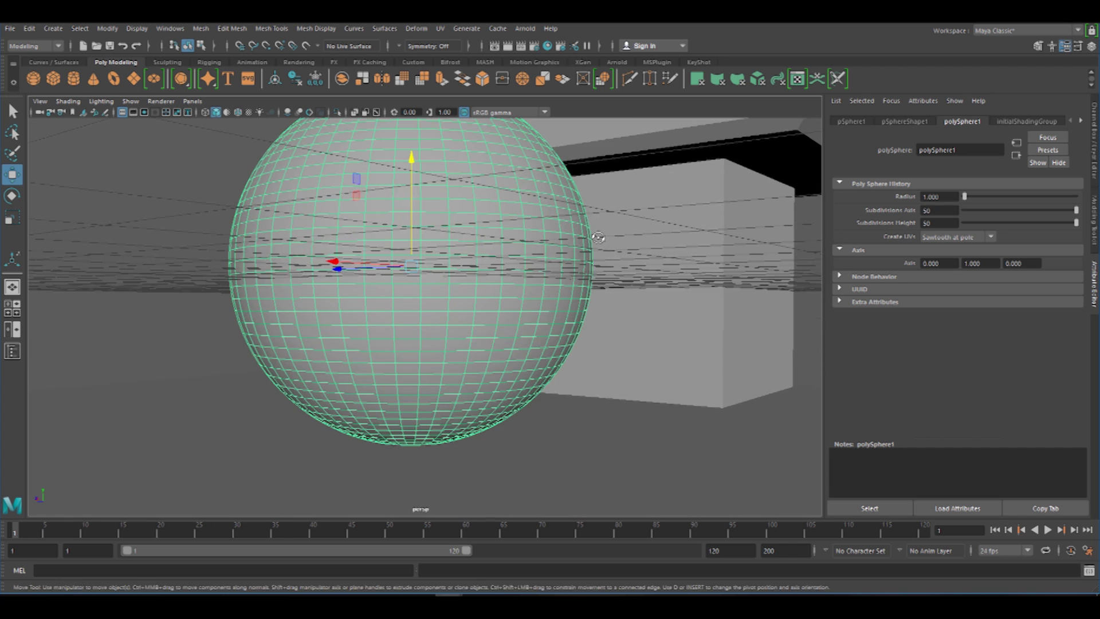
{"action": "middle_click_drag", "start_coordinate": [540, 229], "coordinate": [542, 241], "text": "alt"}
{"action": "scroll", "coordinate": [410, 232], "scroll_direction": "up", "scroll_amount": 2}
{"action": "right_click_drag", "start_coordinate": [394, 230], "coordinate": [396, 267]}
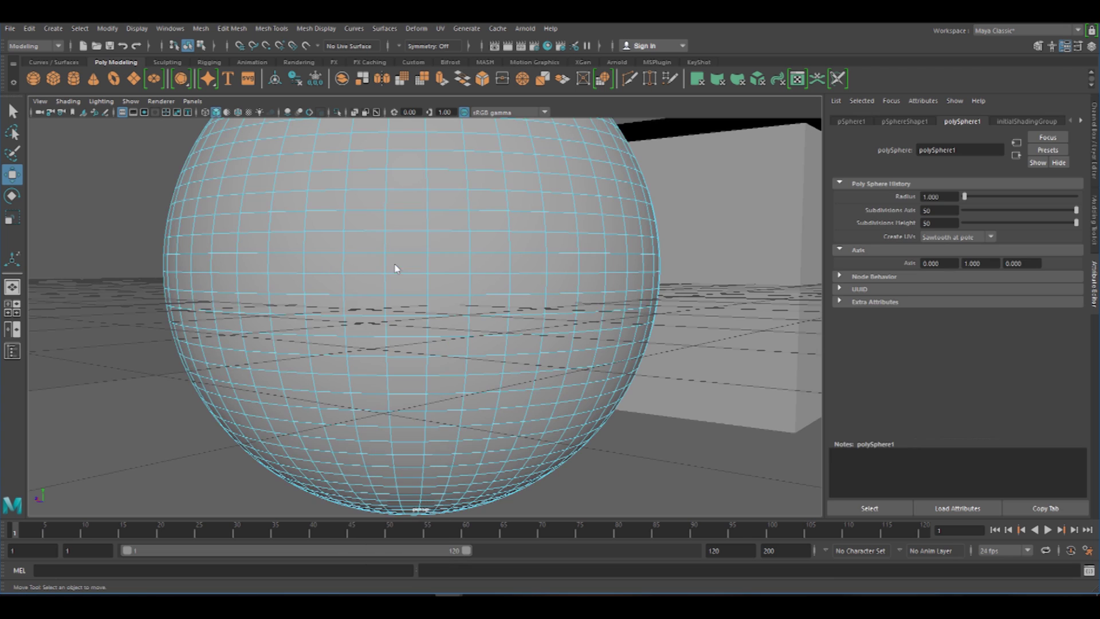
{"action": "right_click_drag", "start_coordinate": [547, 267], "coordinate": [268, 270], "text": "alt"}
{"action": "scroll", "coordinate": [378, 278], "scroll_direction": "up", "scroll_amount": 5}
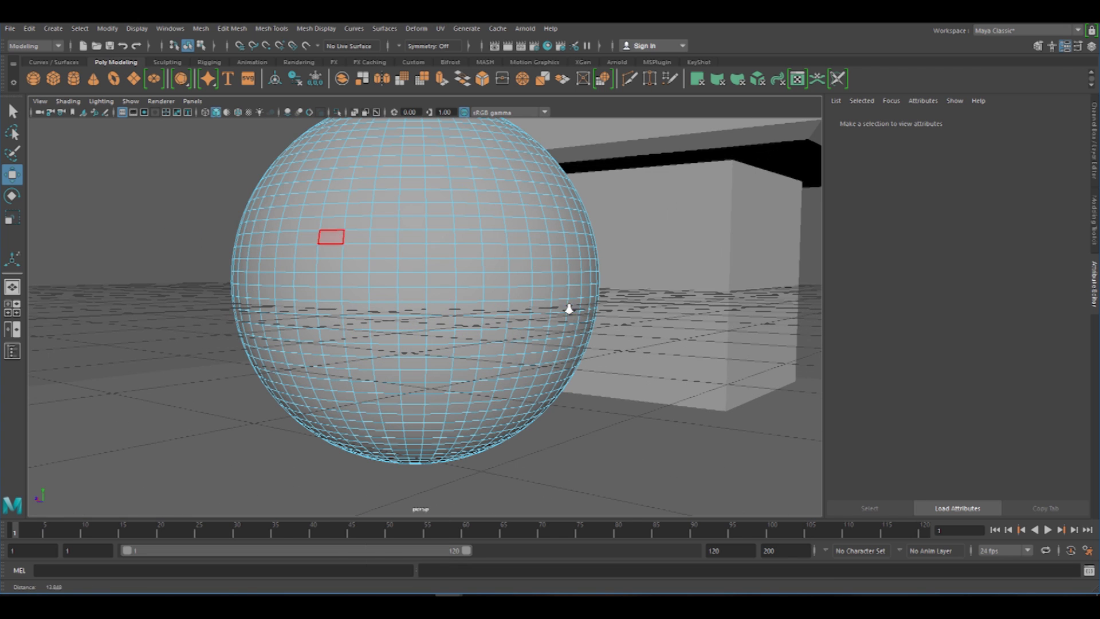
Step: Select a band of adjacent face loops running around the sphere's equator
{"action": "left_click", "coordinate": [410, 268]}
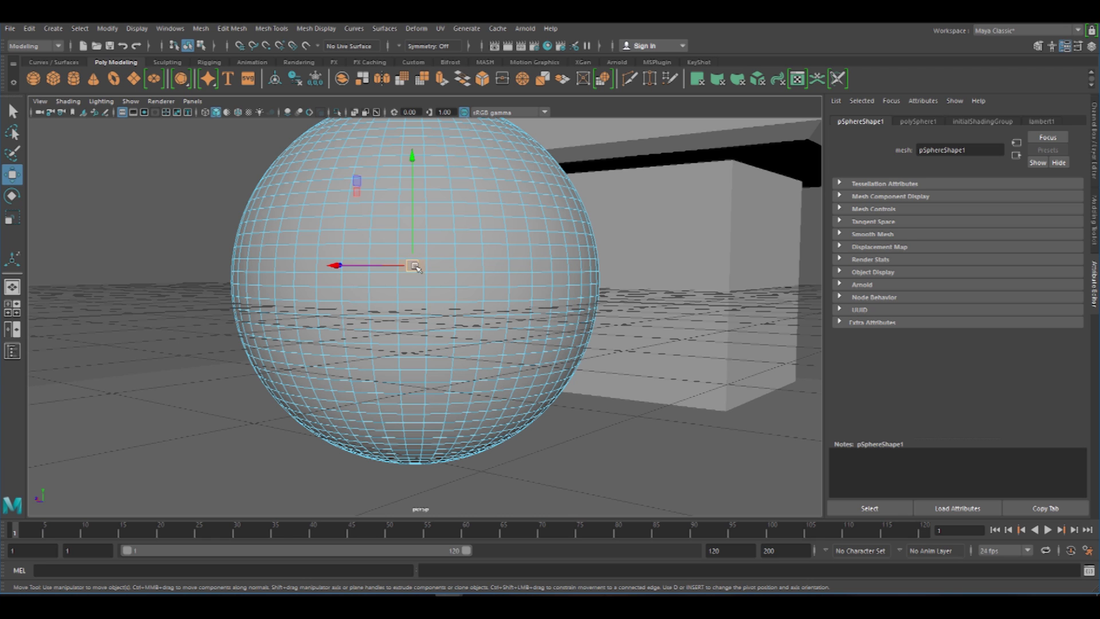
{"action": "scroll", "coordinate": [453, 310], "scroll_direction": "up", "scroll_amount": 2}
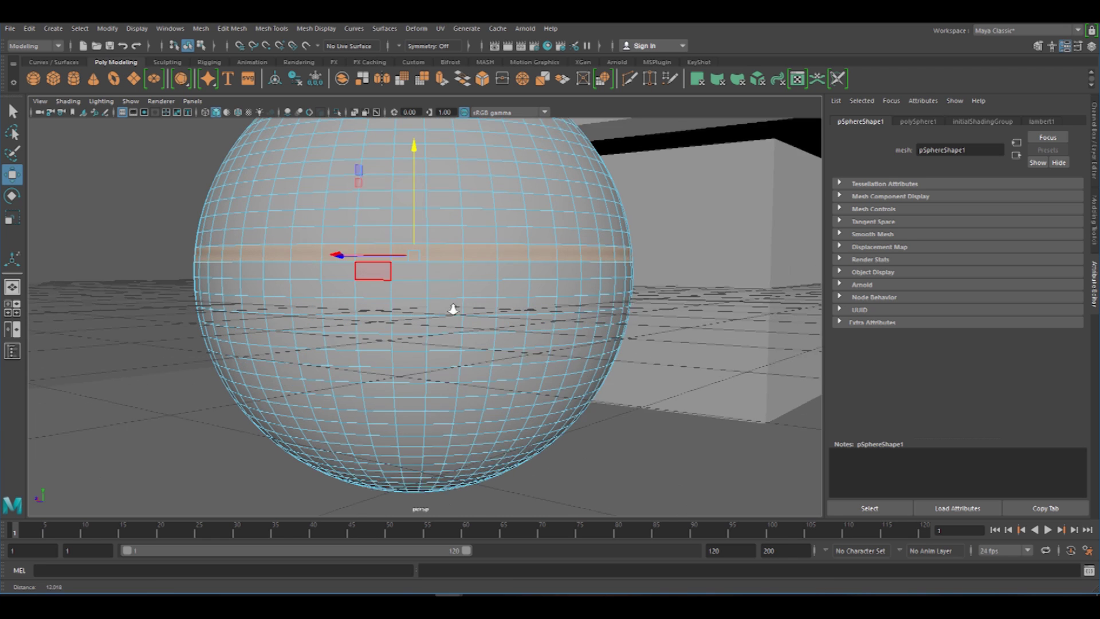
{"action": "scroll", "coordinate": [453, 309], "scroll_direction": "up", "scroll_amount": 1}
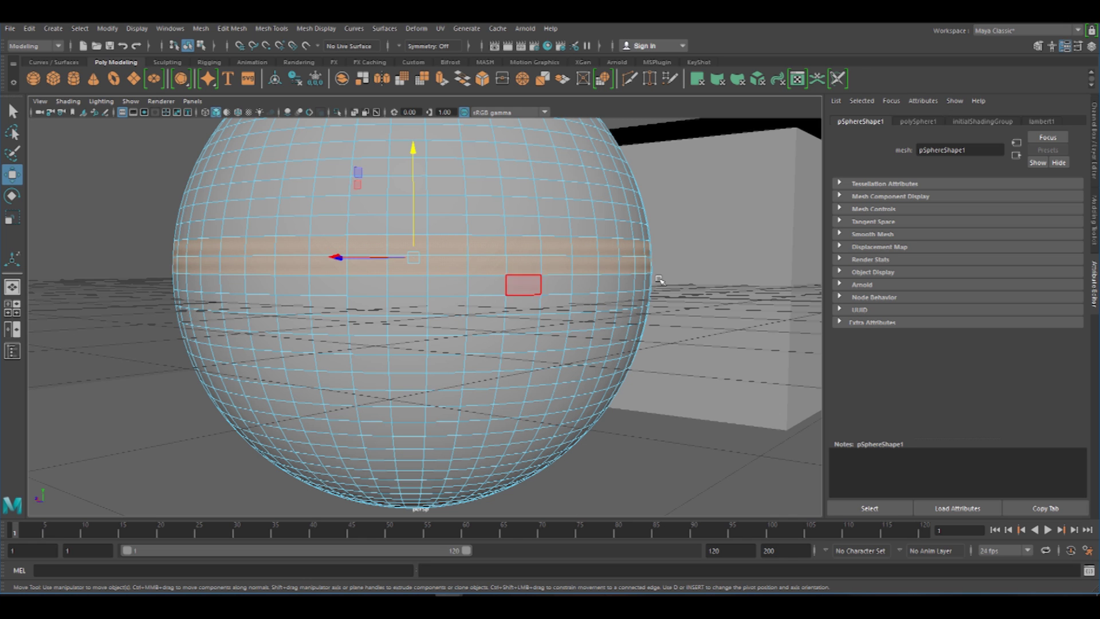
{"action": "scroll", "coordinate": [522, 275], "scroll_direction": "down", "scroll_amount": 2}
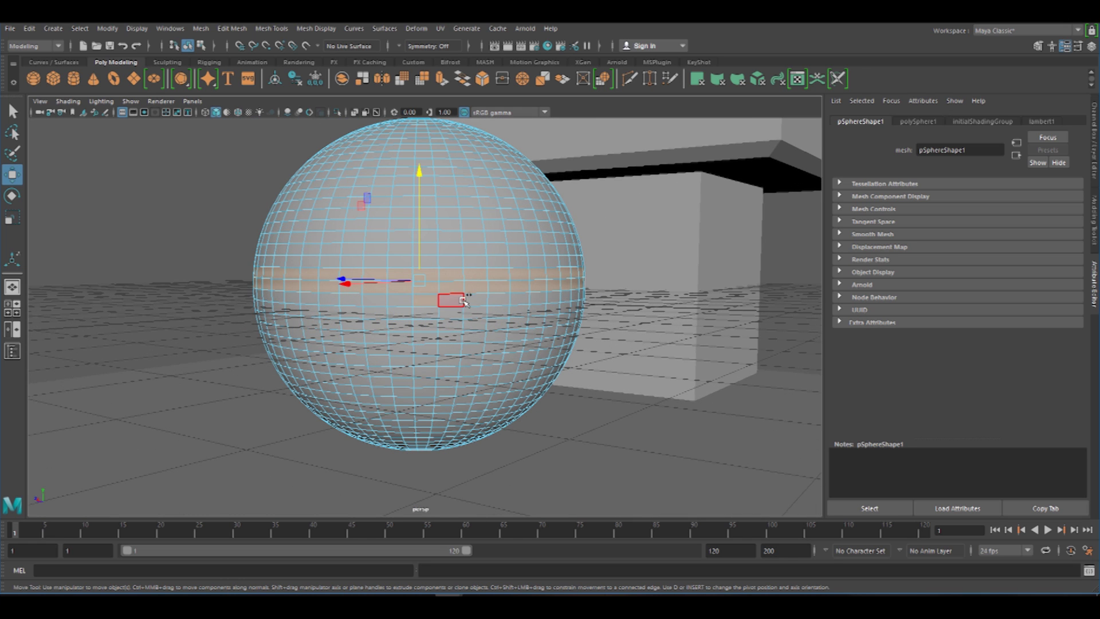
{"action": "left_click", "coordinate": [434, 265], "text": "shift"}
{"action": "double_click", "coordinate": [449, 263], "text": "shift"}
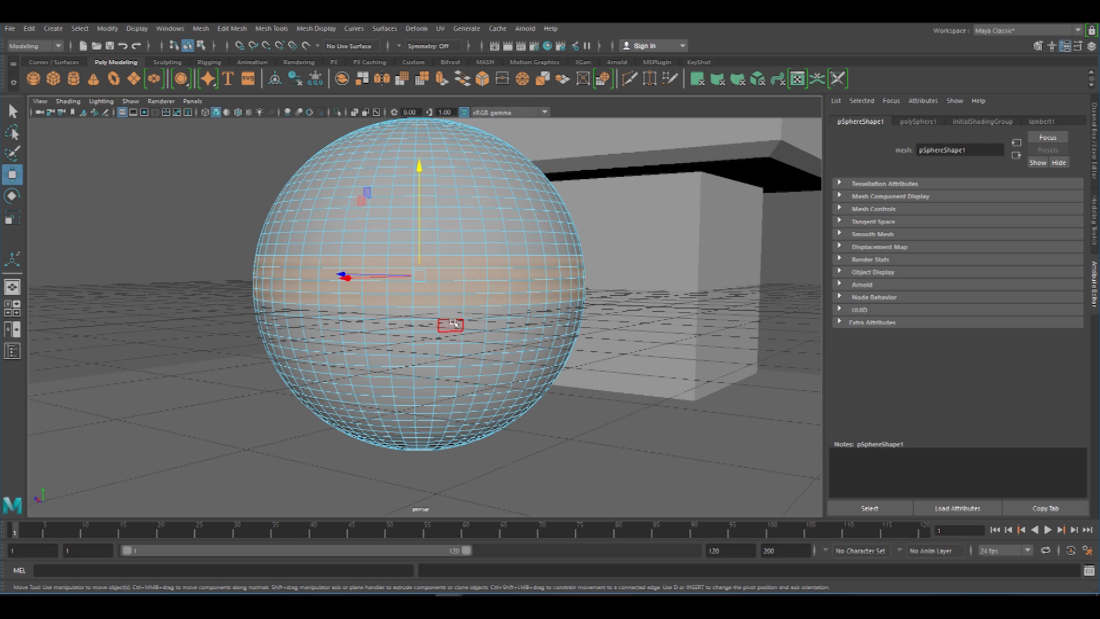
Step: Extrude the selected equatorial face band inward to a Local Translate Z of about -0.641
{"action": "left_click", "coordinate": [229, 29]}
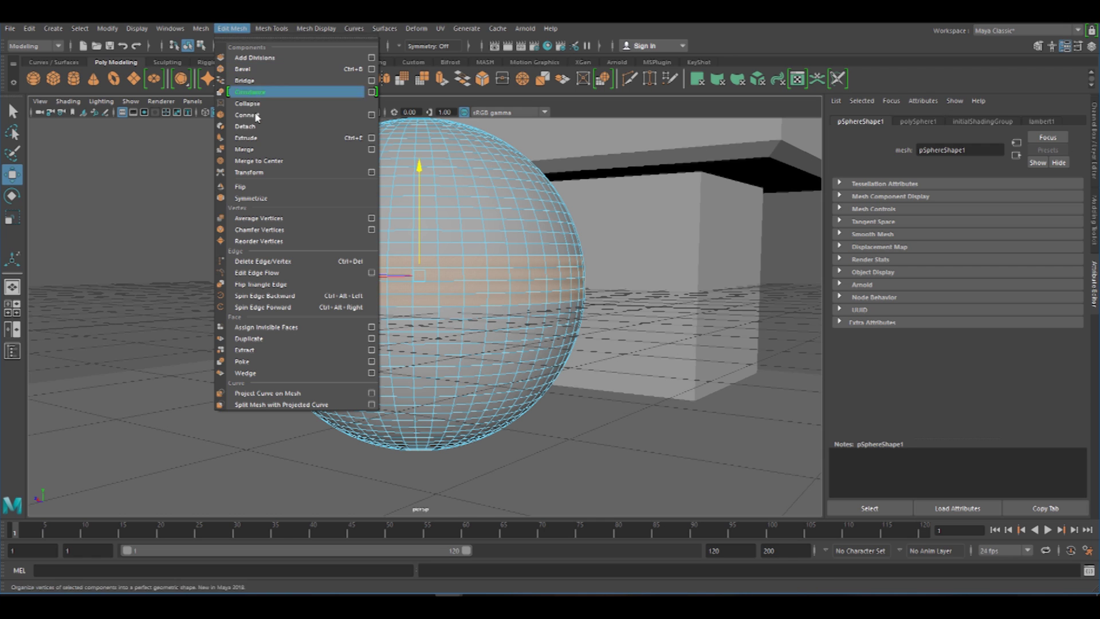
{"action": "left_click", "coordinate": [247, 136]}
{"action": "scroll", "coordinate": [315, 229], "scroll_direction": "up", "scroll_amount": 8}
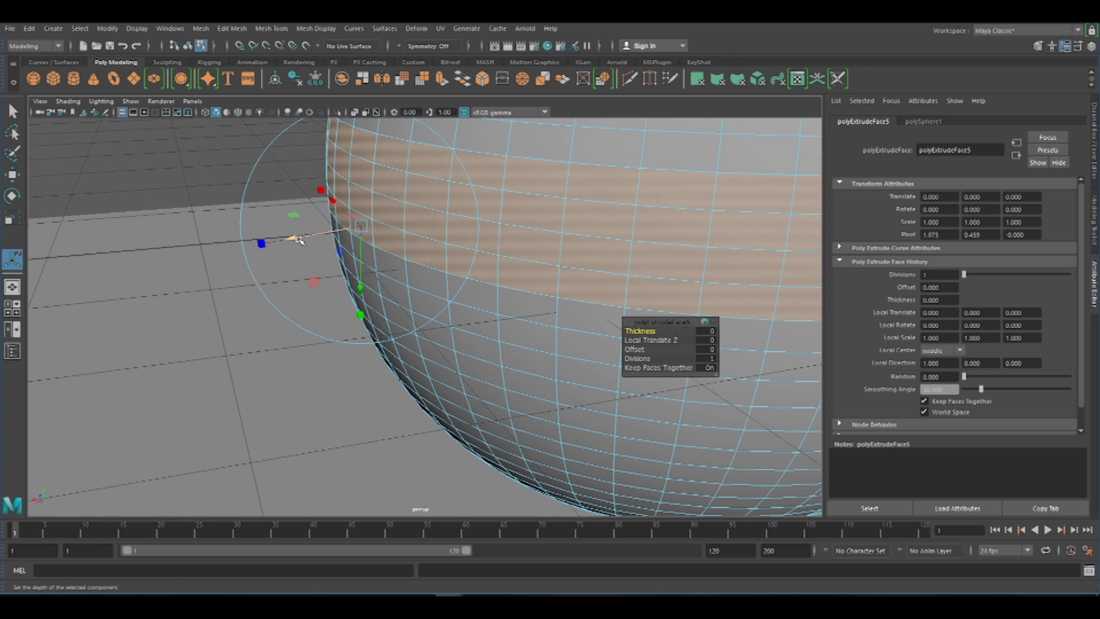
{"action": "left_click_drag", "start_coordinate": [300, 240], "coordinate": [172, 256]}
{"action": "scroll", "coordinate": [172, 256], "scroll_direction": "down", "scroll_amount": 10}
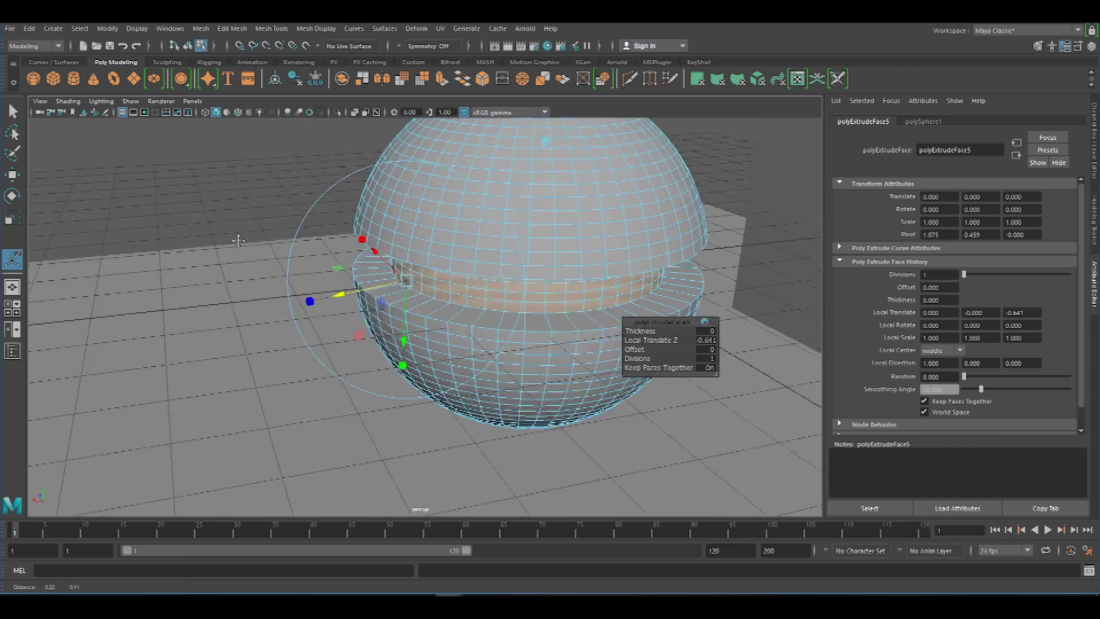
Step: Return the grooved sphere to object mode and deselect it to examine the recessed band
{"action": "left_click_drag", "start_coordinate": [238, 241], "coordinate": [397, 218], "text": "alt"}
{"action": "right_click_drag", "start_coordinate": [538, 223], "coordinate": [436, 240], "text": "alt"}
{"action": "left_click_drag", "start_coordinate": [435, 241], "coordinate": [499, 324], "text": "alt"}
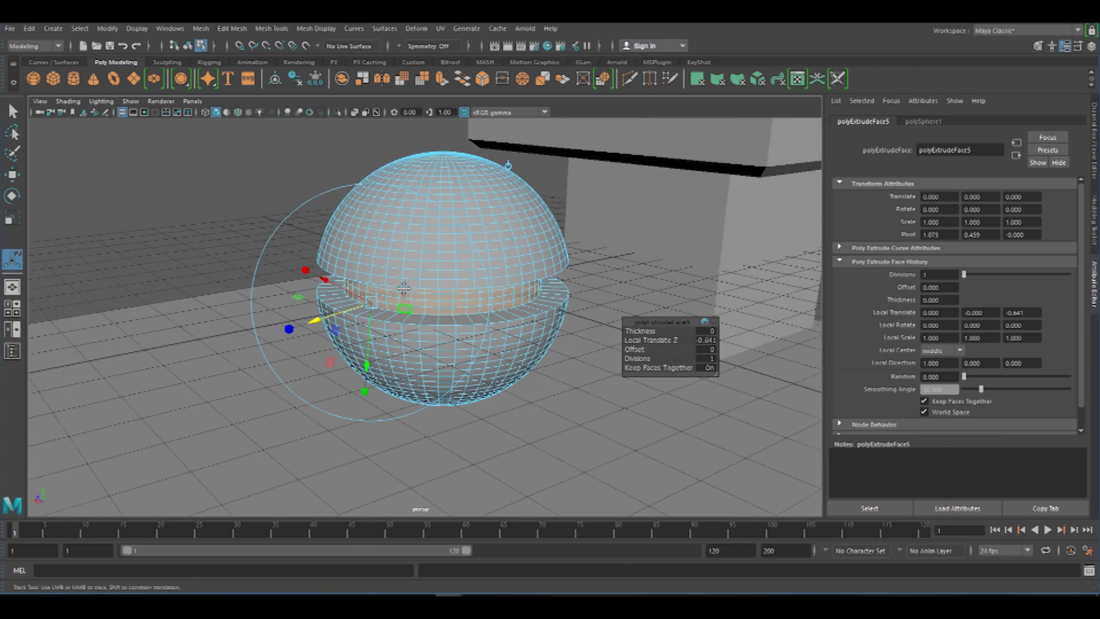
{"action": "left_click_drag", "start_coordinate": [383, 307], "coordinate": [435, 310], "text": "alt"}
{"action": "right_click_drag", "start_coordinate": [436, 310], "coordinate": [540, 284], "text": "alt"}
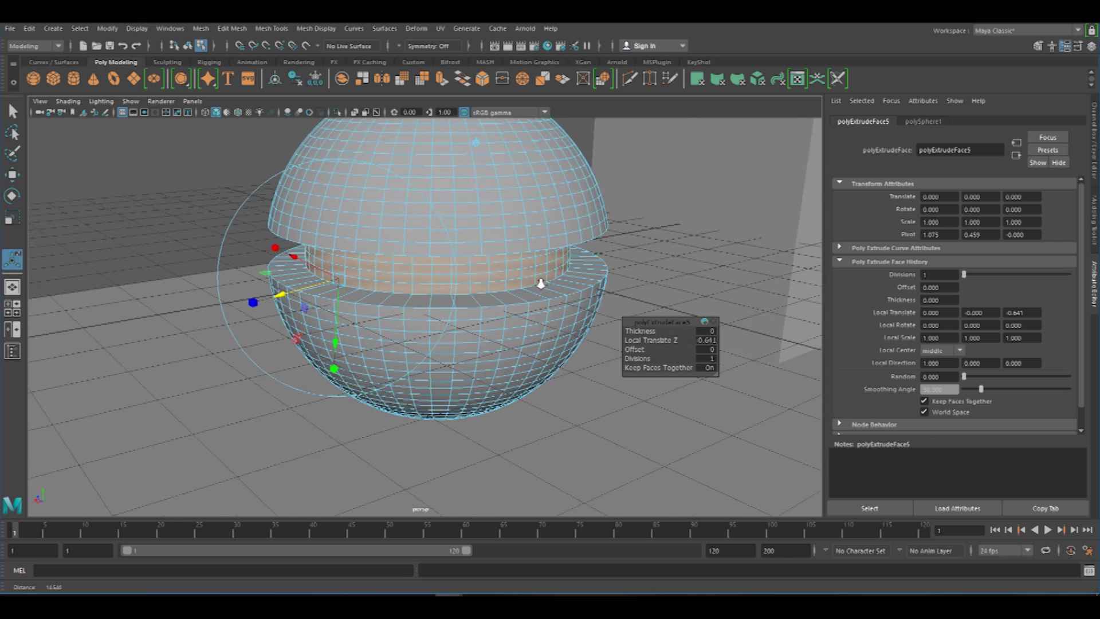
{"action": "left_click_drag", "start_coordinate": [541, 283], "coordinate": [516, 269], "text": "alt"}
{"action": "right_click", "coordinate": [408, 267]}
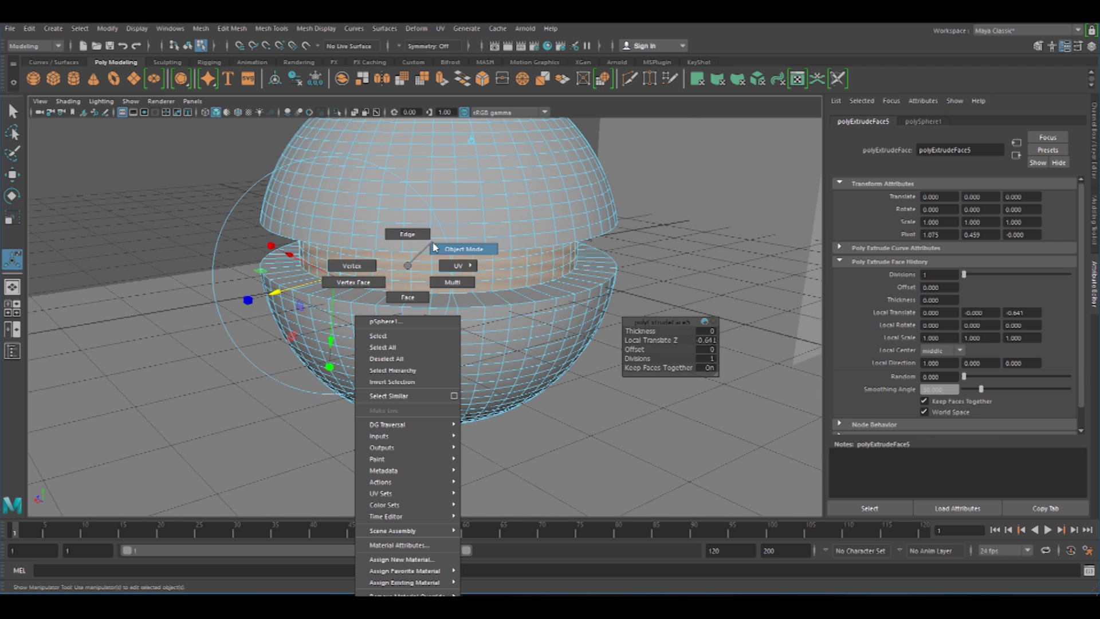
{"action": "right_click_drag", "start_coordinate": [437, 254], "coordinate": [453, 249]}
{"action": "left_click", "coordinate": [145, 208]}
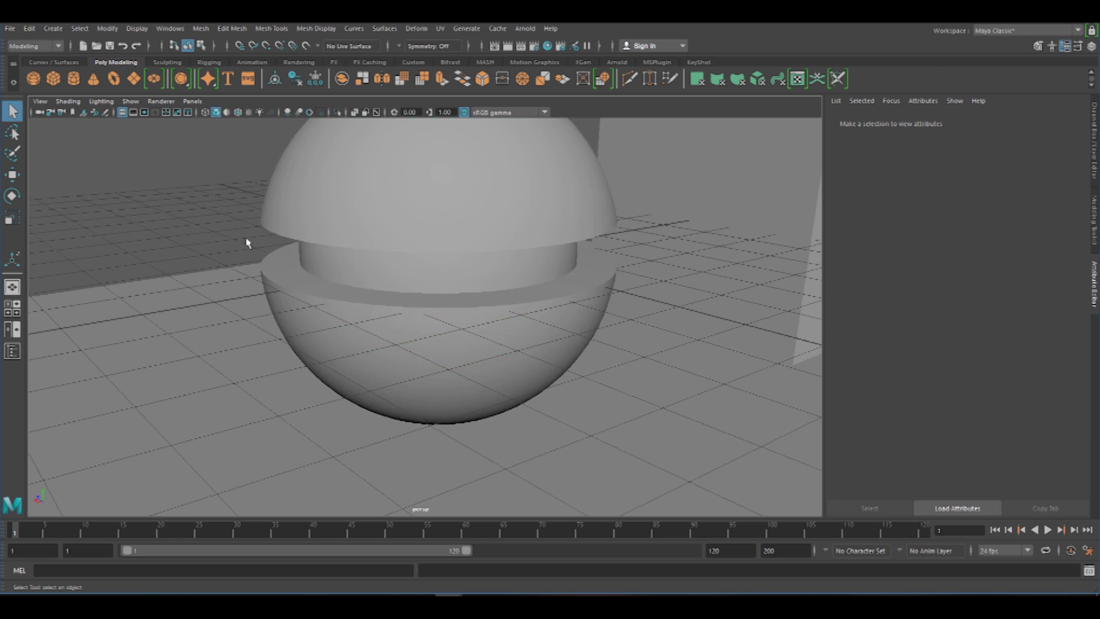
{"action": "scroll", "coordinate": [309, 237], "scroll_direction": "down", "scroll_amount": 8}
{"action": "scroll", "coordinate": [309, 237], "scroll_direction": "up", "scroll_amount": 5}
{"action": "left_click_drag", "start_coordinate": [309, 237], "coordinate": [329, 245], "text": "alt"}
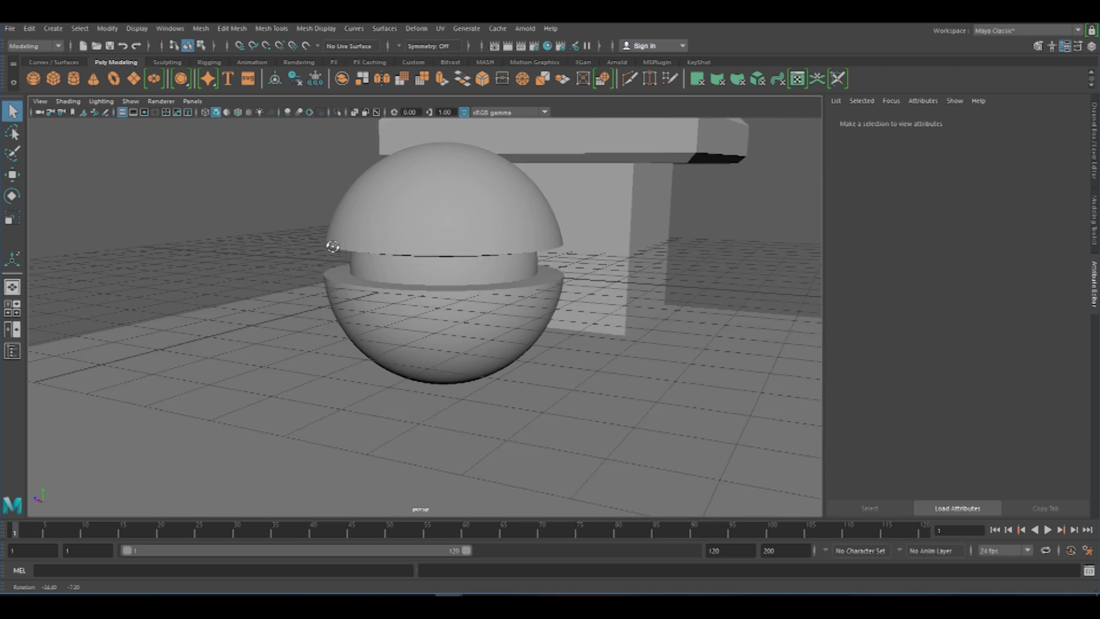
{"action": "right_click_drag", "start_coordinate": [329, 245], "coordinate": [457, 285], "text": "alt"}
Step: Reselect the sphere, enter edge selection mode and select the outer edge loop on the groove's lower rim
{"action": "left_click", "coordinate": [317, 254]}
{"action": "scroll", "coordinate": [432, 263], "scroll_direction": "up", "scroll_amount": 6}
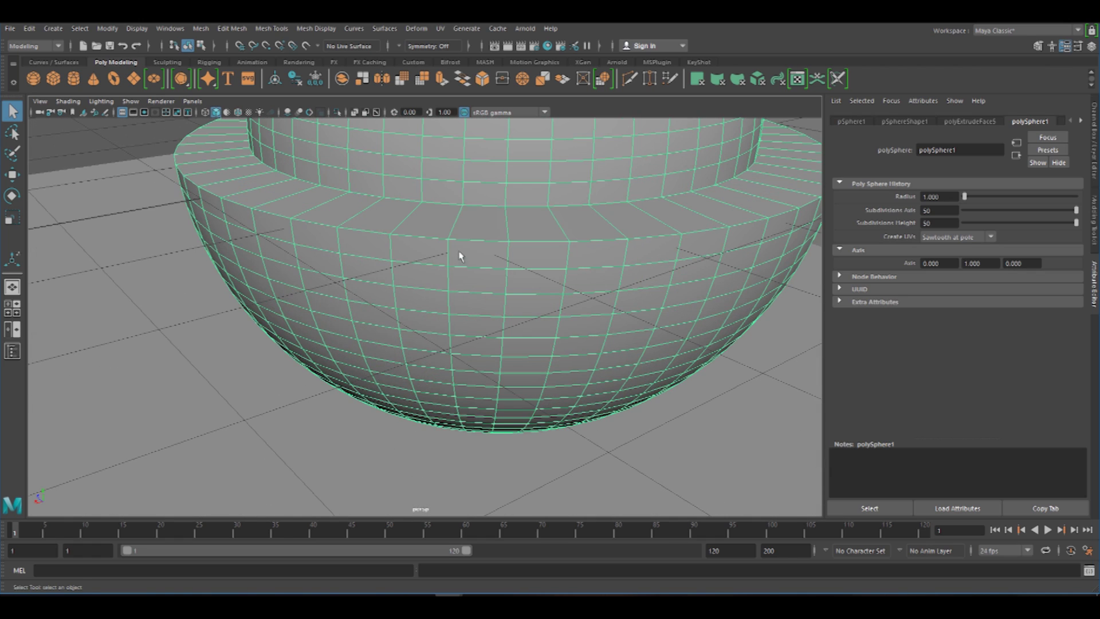
{"action": "right_click", "coordinate": [465, 244]}
{"action": "left_click", "coordinate": [464, 210]}
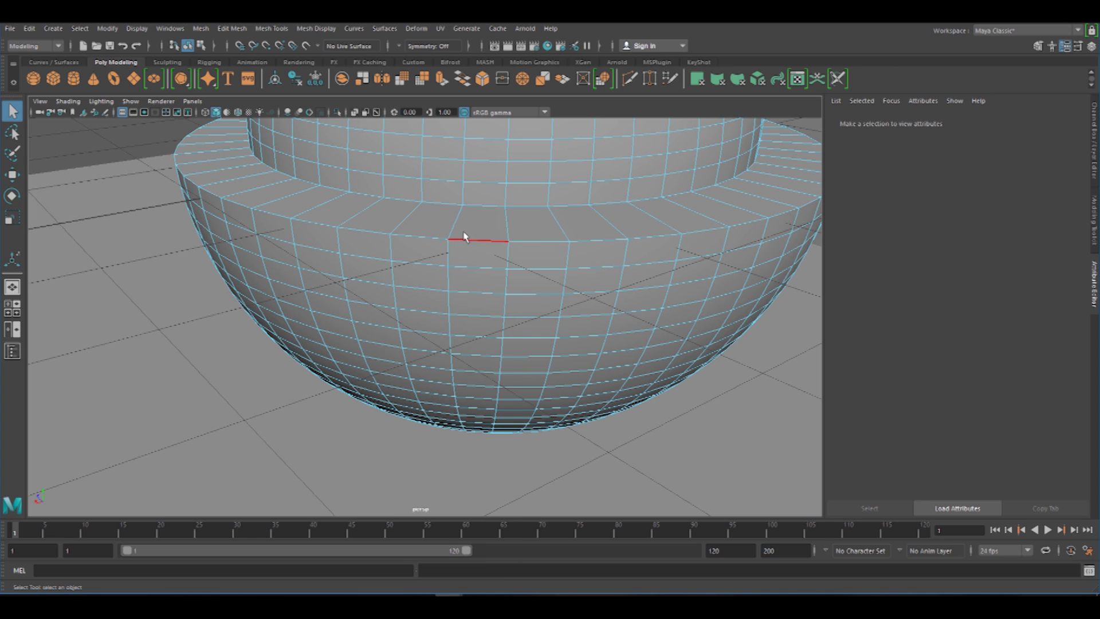
{"action": "left_click", "coordinate": [464, 238]}
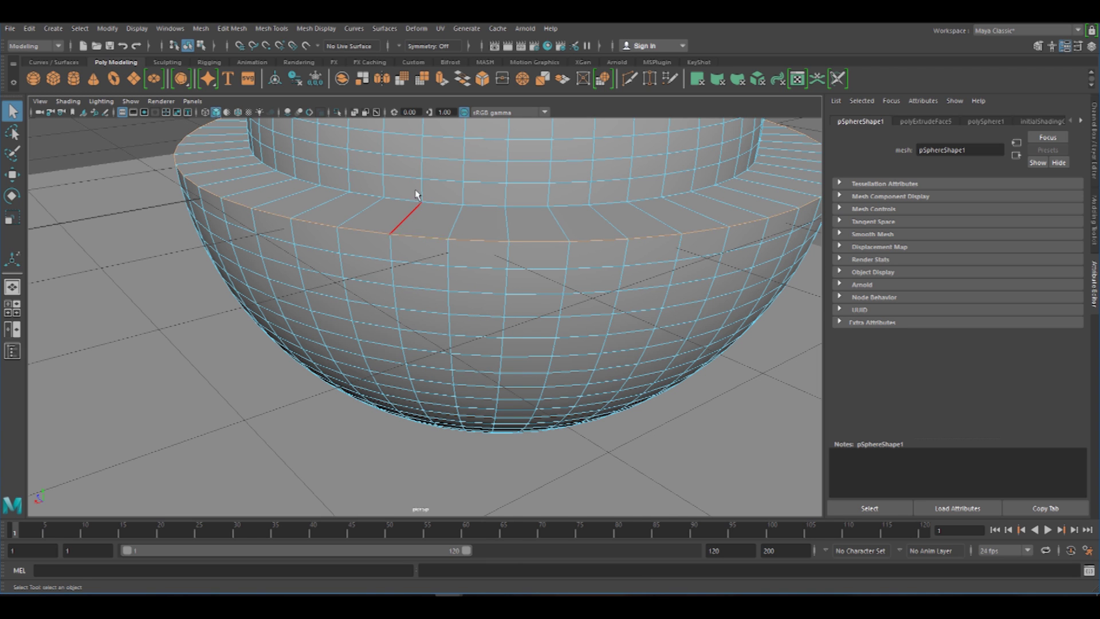
Step: Add the outer edge loop on the groove's upper rim to the selection
{"action": "right_click_drag", "start_coordinate": [417, 195], "coordinate": [378, 198], "text": "alt"}
{"action": "middle_click_drag", "start_coordinate": [378, 198], "coordinate": [358, 260], "text": "alt"}
{"action": "left_click_drag", "start_coordinate": [358, 260], "coordinate": [363, 216], "text": "alt"}
{"action": "middle_click_drag", "start_coordinate": [363, 216], "coordinate": [352, 304], "text": "alt"}
{"action": "right_click_drag", "start_coordinate": [351, 304], "coordinate": [526, 306], "text": "alt"}
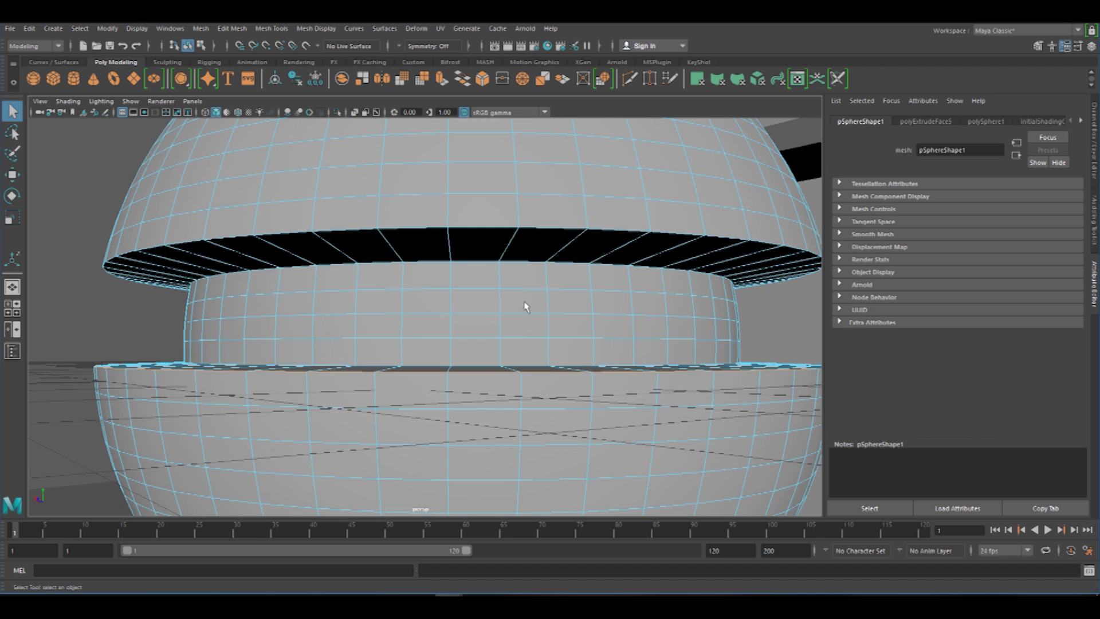
{"action": "double_click", "coordinate": [351, 229], "text": "shift"}
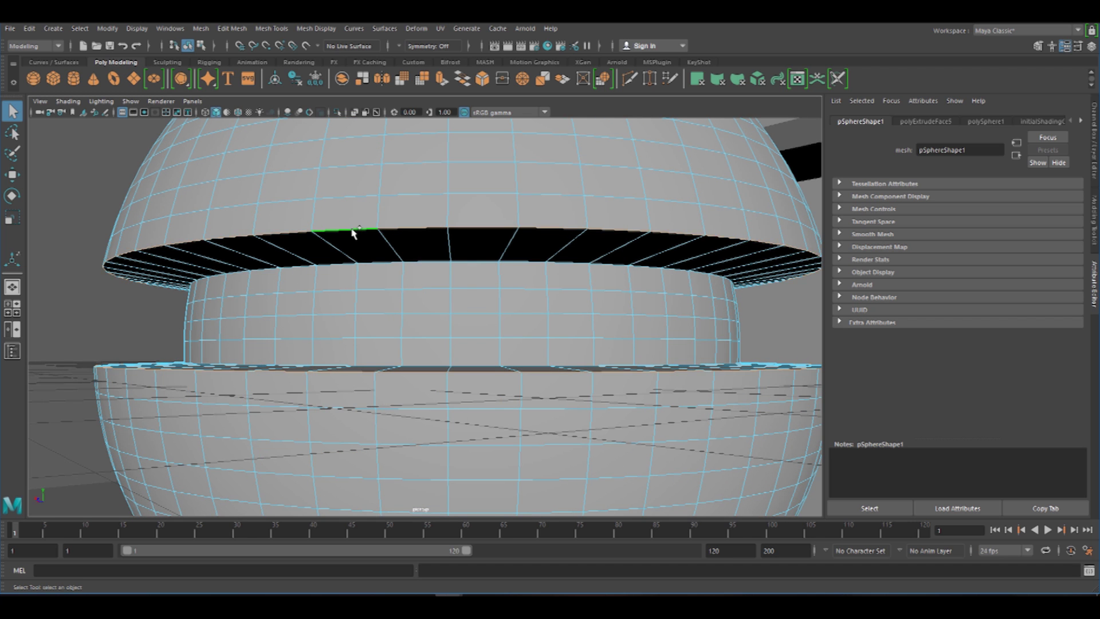
{"action": "right_click_drag", "start_coordinate": [513, 236], "coordinate": [318, 249], "text": "alt"}
{"action": "left_click_drag", "start_coordinate": [317, 249], "coordinate": [401, 286], "text": "alt"}
{"action": "right_click_drag", "start_coordinate": [402, 286], "coordinate": [597, 211], "text": "alt"}
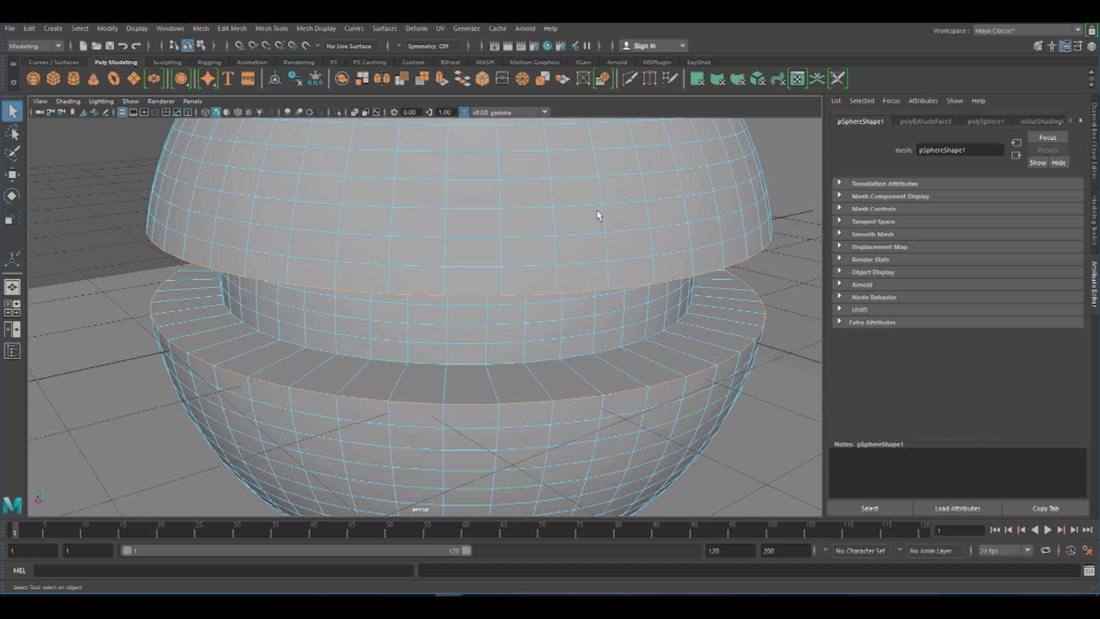
Step: Bevel both selected rim edge loops of the groove and inspect the beveled edges
{"action": "left_click", "coordinate": [1090, 233]}
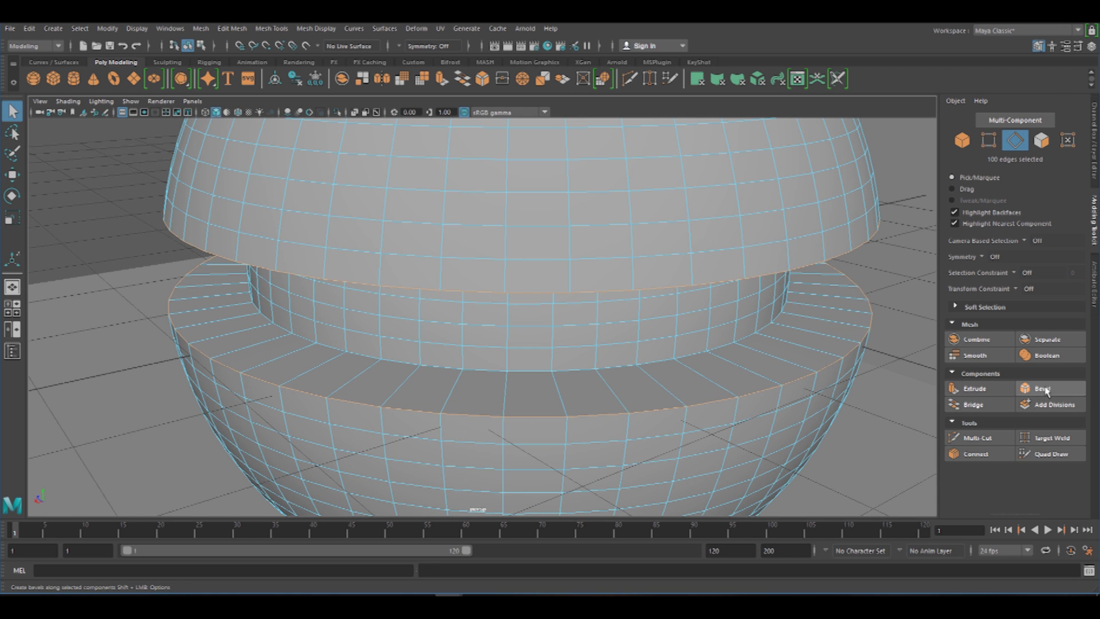
{"action": "left_click", "coordinate": [1045, 391]}
{"action": "middle_click_drag", "start_coordinate": [760, 297], "coordinate": [651, 280], "text": "alt"}
{"action": "right_click_drag", "start_coordinate": [651, 281], "coordinate": [423, 280], "text": "alt"}
{"action": "left_click_drag", "start_coordinate": [422, 280], "coordinate": [602, 316], "text": "alt"}
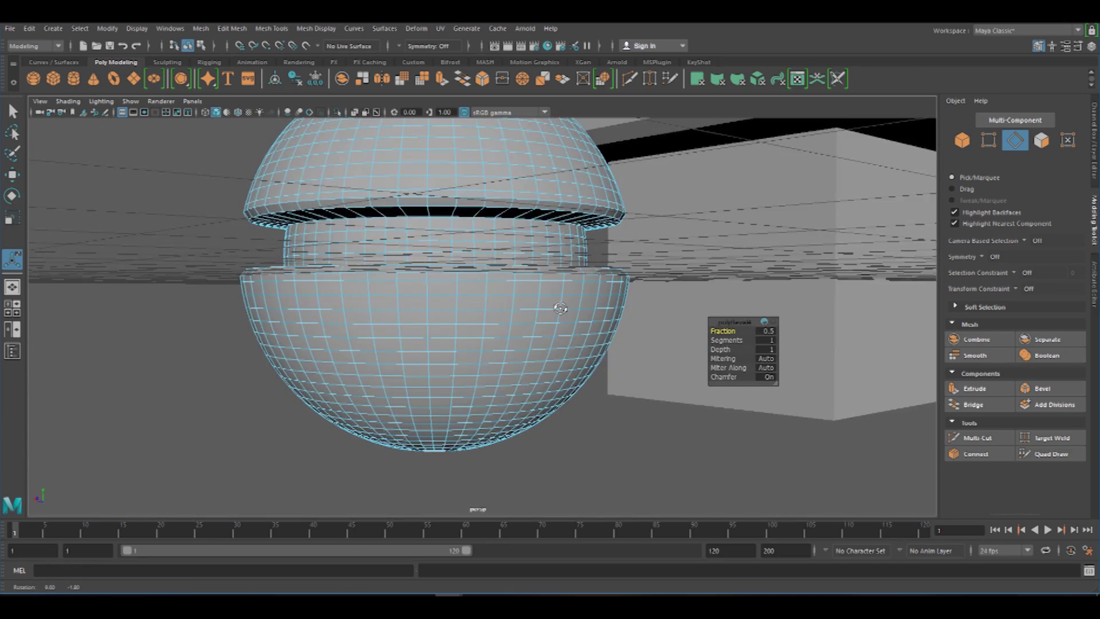
{"action": "middle_click_drag", "start_coordinate": [476, 256], "coordinate": [495, 275], "text": "alt"}
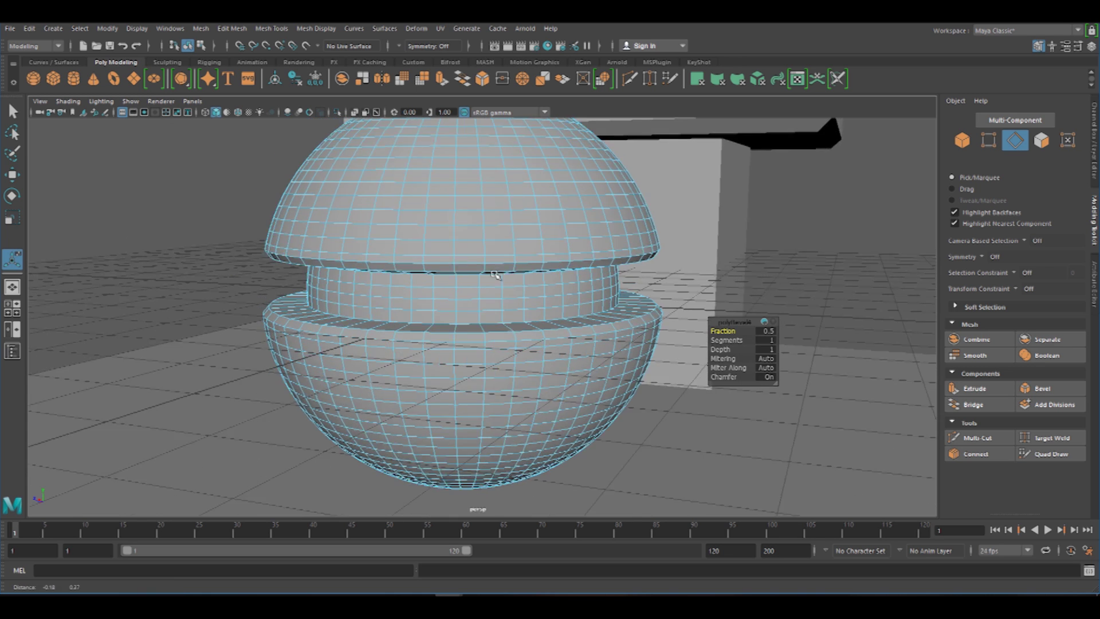
{"action": "right_click_drag", "start_coordinate": [495, 275], "coordinate": [630, 304], "text": "alt"}
Step: Try a Fraction of 2 for the rim bevel, inspect its shape and undo the change
{"action": "left_click", "coordinate": [766, 330]}
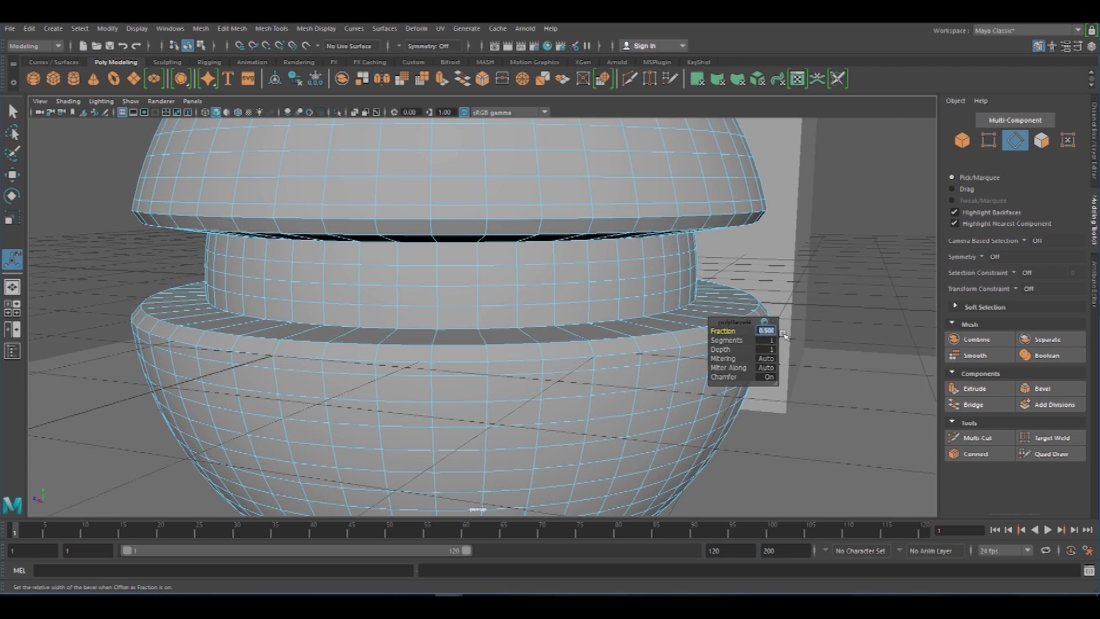
{"action": "type", "text": "2"}
{"action": "key", "text": "Return"}
{"action": "right_click_drag", "start_coordinate": [578, 292], "coordinate": [476, 285], "text": "alt"}
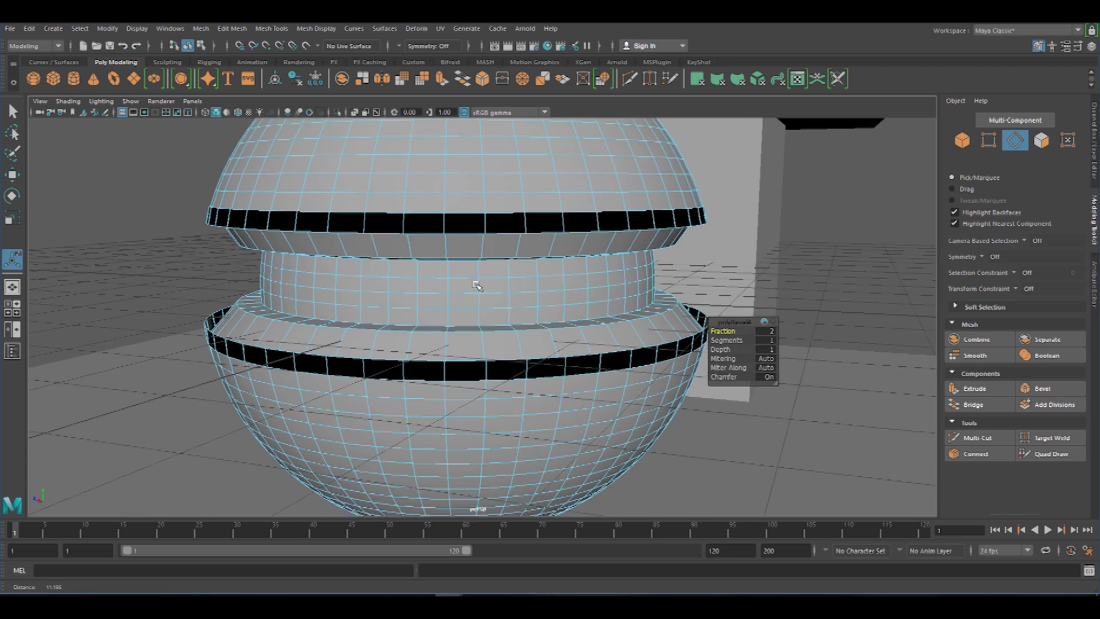
{"action": "mouse_move", "coordinate": [478, 285]}
{"action": "left_mouse_down", "text": "alt"}
{"action": "mouse_move", "coordinate": [503, 277]}
{"action": "mouse_move", "coordinate": [499, 304]}
{"action": "mouse_move", "coordinate": [467, 290]}
{"action": "left_mouse_up", "text": "alt"}
{"action": "right_click_drag", "start_coordinate": [467, 290], "coordinate": [540, 290], "text": "alt"}
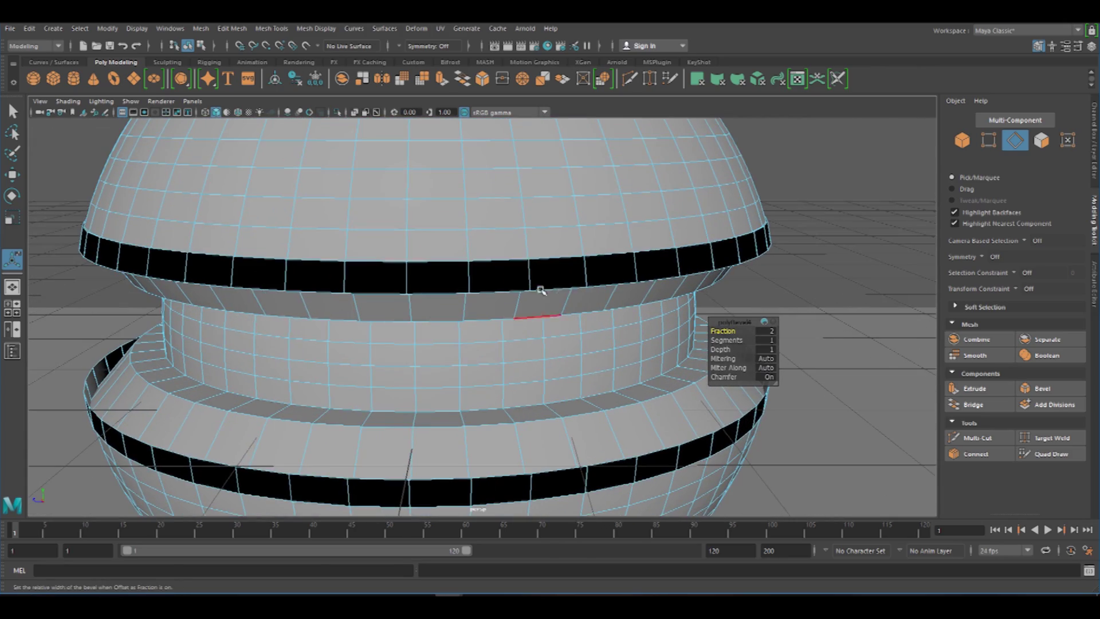
{"action": "right_click_drag", "start_coordinate": [621, 322], "coordinate": [510, 324], "text": "alt"}
{"action": "left_click_drag", "start_coordinate": [510, 324], "coordinate": [433, 325], "text": "alt"}
{"action": "right_click_drag", "start_coordinate": [432, 325], "coordinate": [628, 351], "text": "alt"}
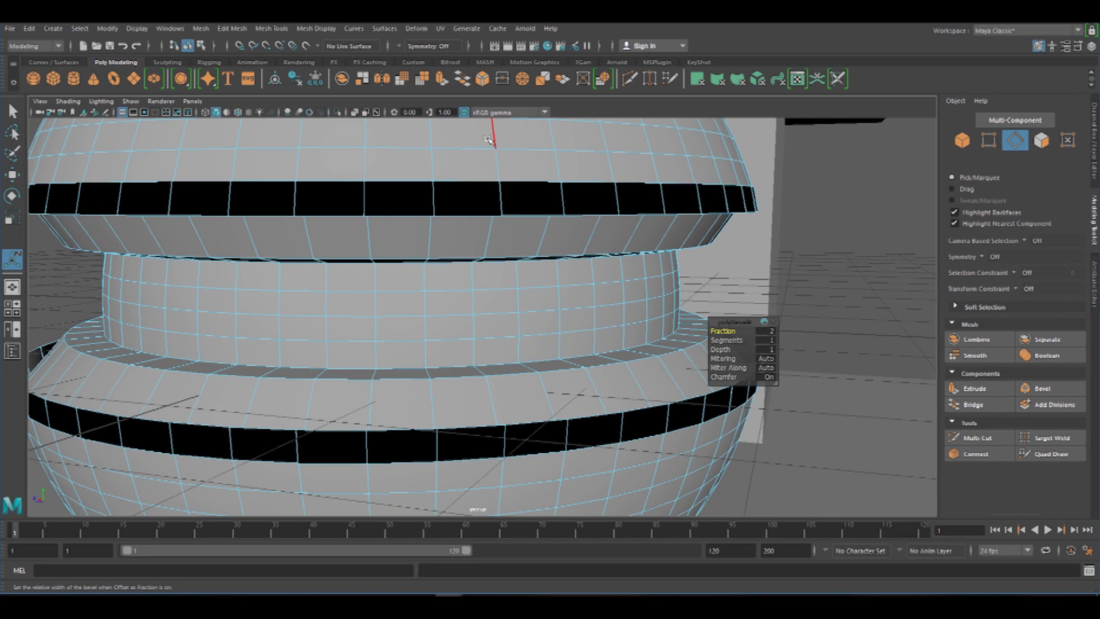
{"action": "key", "text": "ctrl+z"}
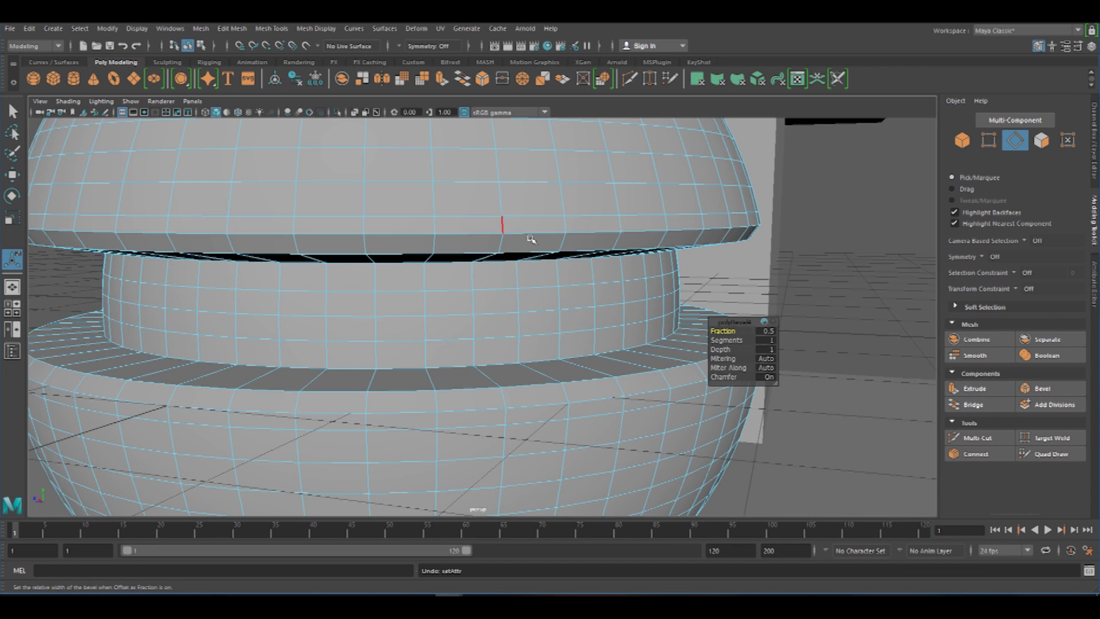
Step: Set the Fraction of the groove's rim bevel to 1
{"action": "middle_click_drag", "start_coordinate": [532, 240], "coordinate": [571, 226], "text": "alt"}
{"action": "right_click_drag", "start_coordinate": [570, 226], "coordinate": [515, 246], "text": "alt"}
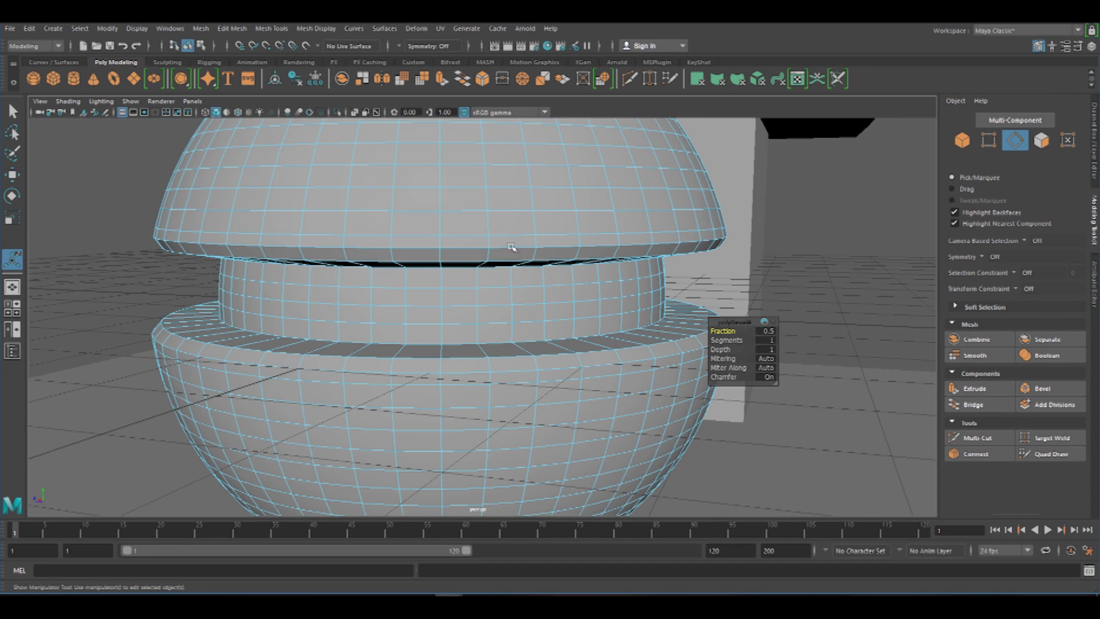
{"action": "left_click", "coordinate": [771, 333]}
{"action": "key", "text": "Return"}
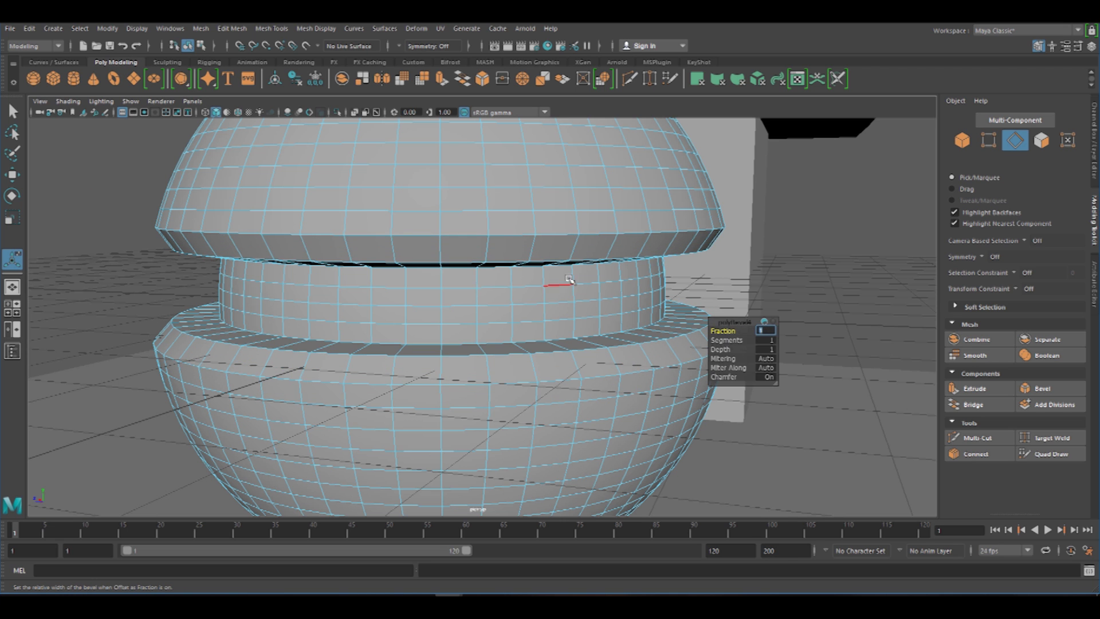
Step: Return the sphere to object mode and deselect it to review the beveled groove within the whole scene
{"action": "scroll", "coordinate": [520, 285], "scroll_direction": "down", "scroll_amount": 2}
{"action": "right_click_drag", "start_coordinate": [454, 263], "coordinate": [497, 243]}
{"action": "key", "text": "q"}
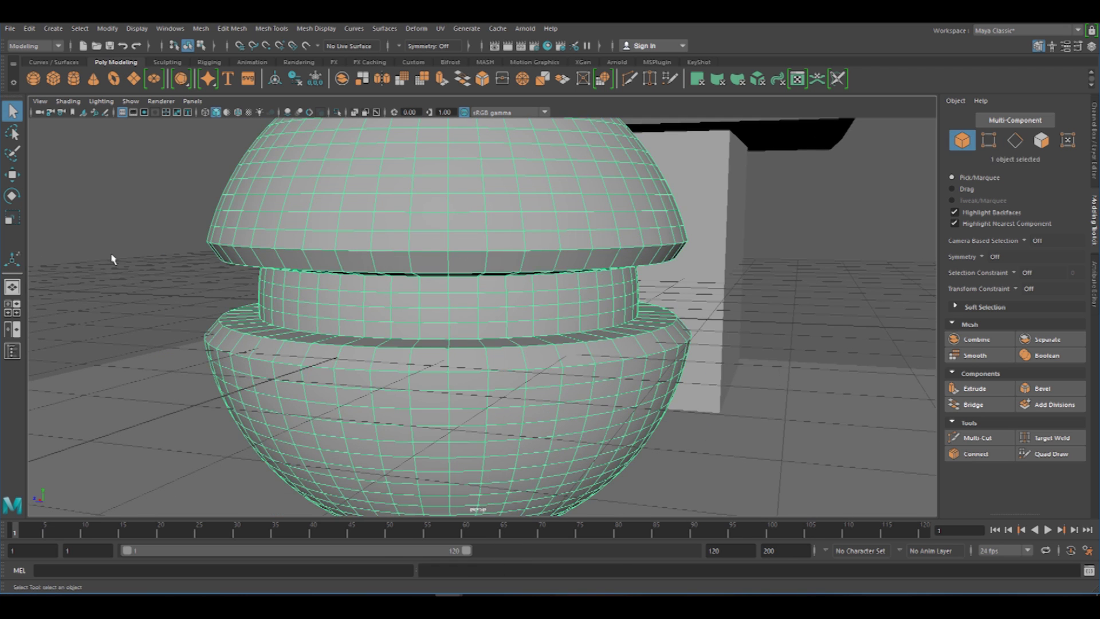
{"action": "left_click", "coordinate": [111, 258]}
{"action": "scroll", "coordinate": [376, 302], "scroll_direction": "down", "scroll_amount": 5}
{"action": "left_click_drag", "start_coordinate": [344, 300], "coordinate": [400, 329], "text": "alt"}
{"action": "scroll", "coordinate": [400, 329], "scroll_direction": "down", "scroll_amount": 3}
{"action": "left_click_drag", "start_coordinate": [172, 315], "coordinate": [189, 366], "text": "alt"}
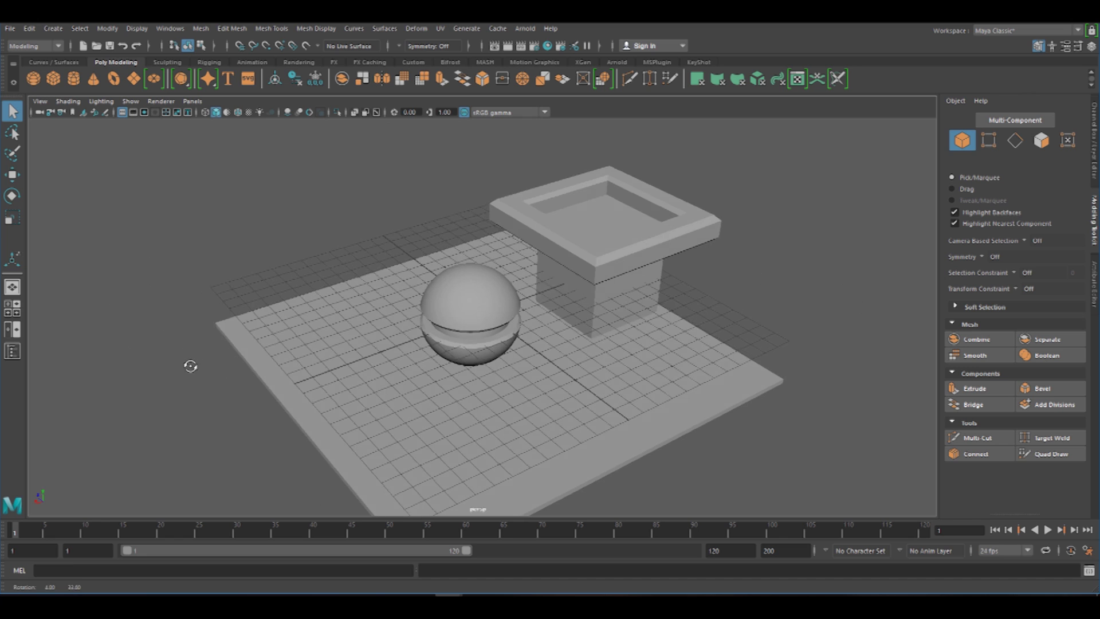
{"action": "middle_click_drag", "start_coordinate": [476, 356], "coordinate": [360, 357], "text": "alt"}
{"action": "scroll", "coordinate": [360, 357], "scroll_direction": "up", "scroll_amount": 3}
{"action": "left_click_drag", "start_coordinate": [360, 356], "coordinate": [292, 175], "text": "alt"}
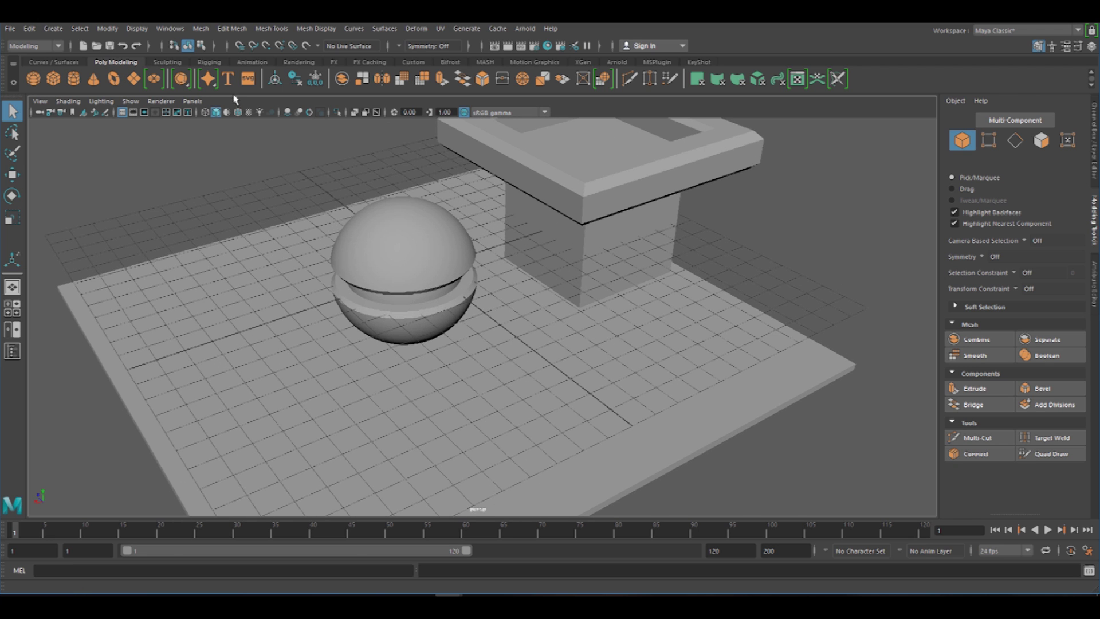
Step: Assign a new aiAmbientOcclusion material to the sphere, the recessed cube and the floor slab together
{"action": "left_click_drag", "start_coordinate": [201, 151], "coordinate": [565, 310]}
{"action": "right_click_drag", "start_coordinate": [564, 309], "coordinate": [533, 310], "text": "alt"}
{"action": "mouse_move", "coordinate": [533, 310]}
{"action": "left_mouse_down", "text": "alt"}
{"action": "mouse_move", "coordinate": [539, 287]}
{"action": "mouse_move", "coordinate": [550, 316]}
{"action": "left_mouse_up", "text": "alt"}
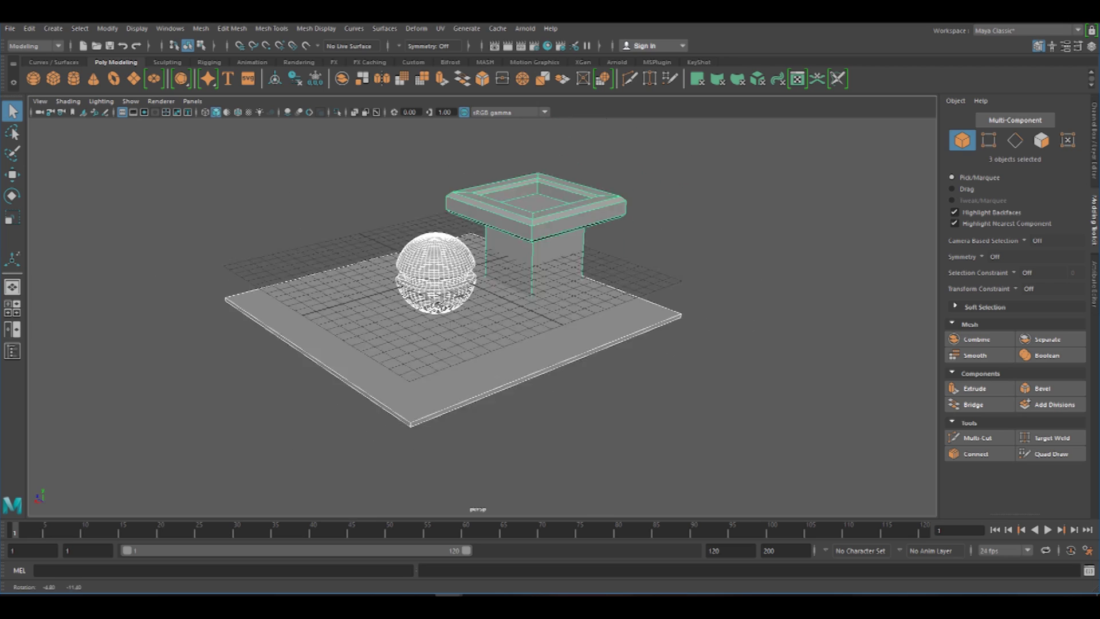
{"action": "right_click_drag", "start_coordinate": [621, 356], "coordinate": [579, 338], "text": "alt"}
{"action": "left_click_drag", "start_coordinate": [403, 270], "coordinate": [411, 305], "text": "alt"}
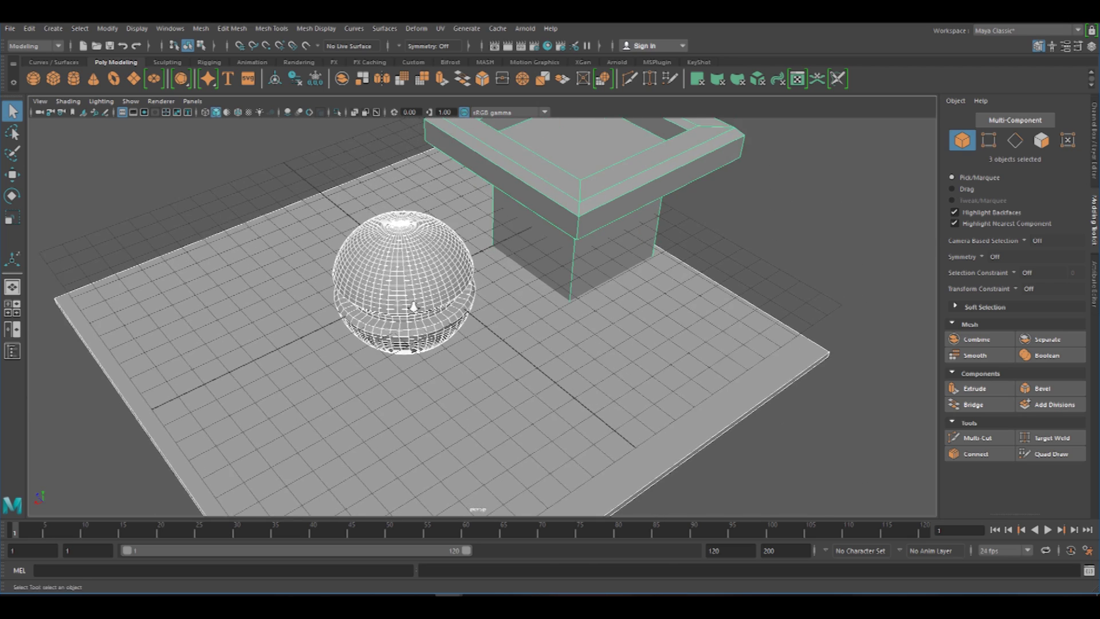
{"action": "middle_click_drag", "start_coordinate": [411, 305], "coordinate": [441, 247], "text": "alt"}
{"action": "right_click_drag", "start_coordinate": [441, 247], "coordinate": [465, 259], "text": "alt"}
{"action": "right_click", "coordinate": [433, 199]}
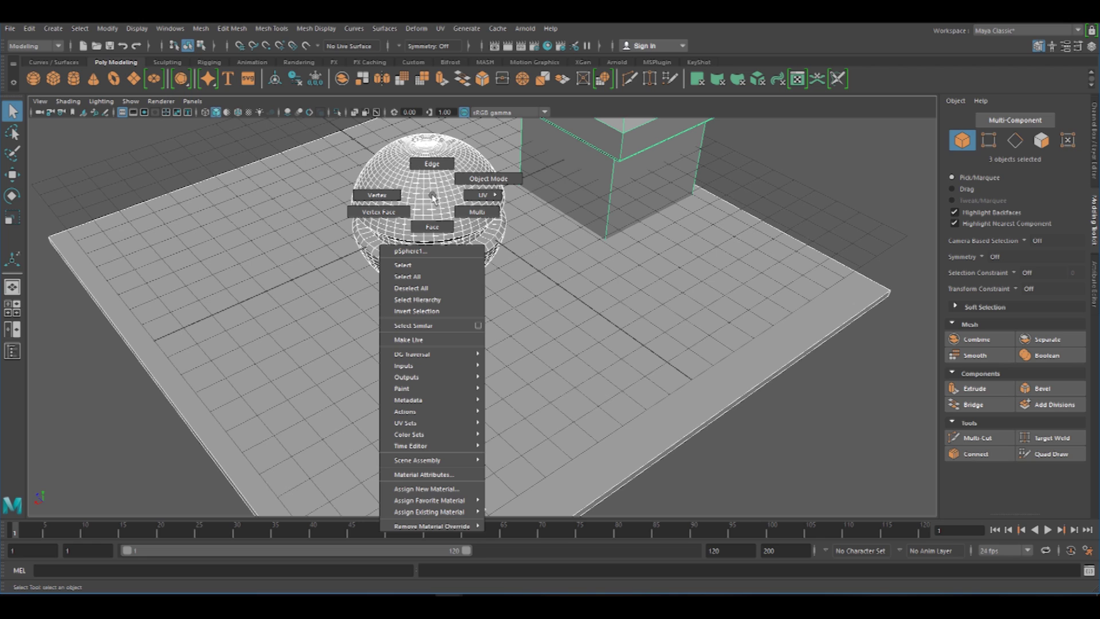
{"action": "mouse_move", "coordinate": [424, 500]}
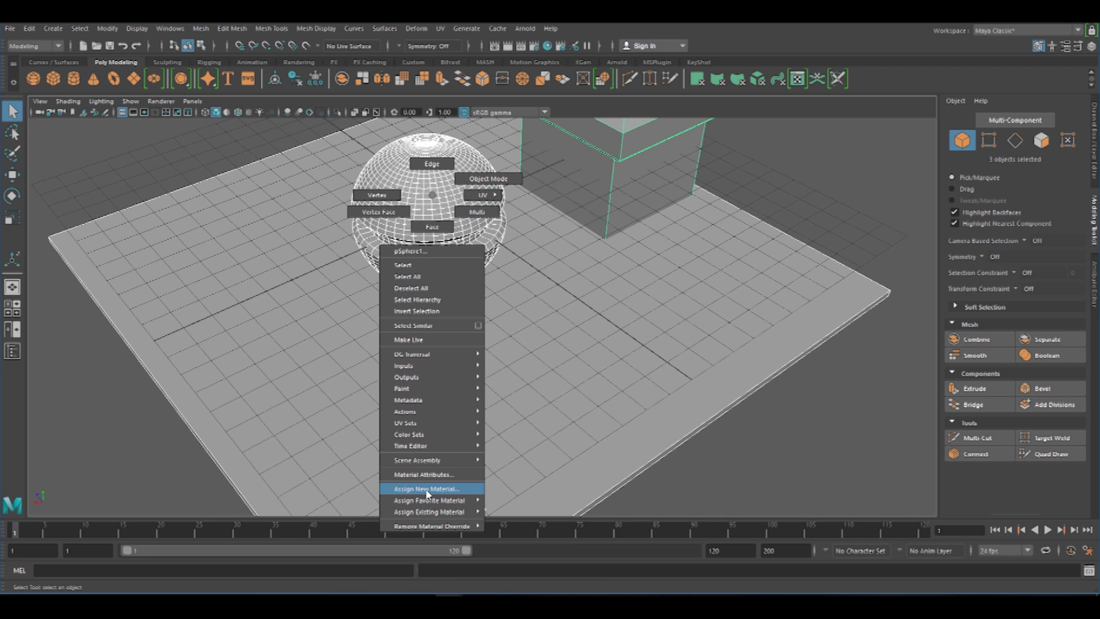
{"action": "left_click", "coordinate": [427, 490]}
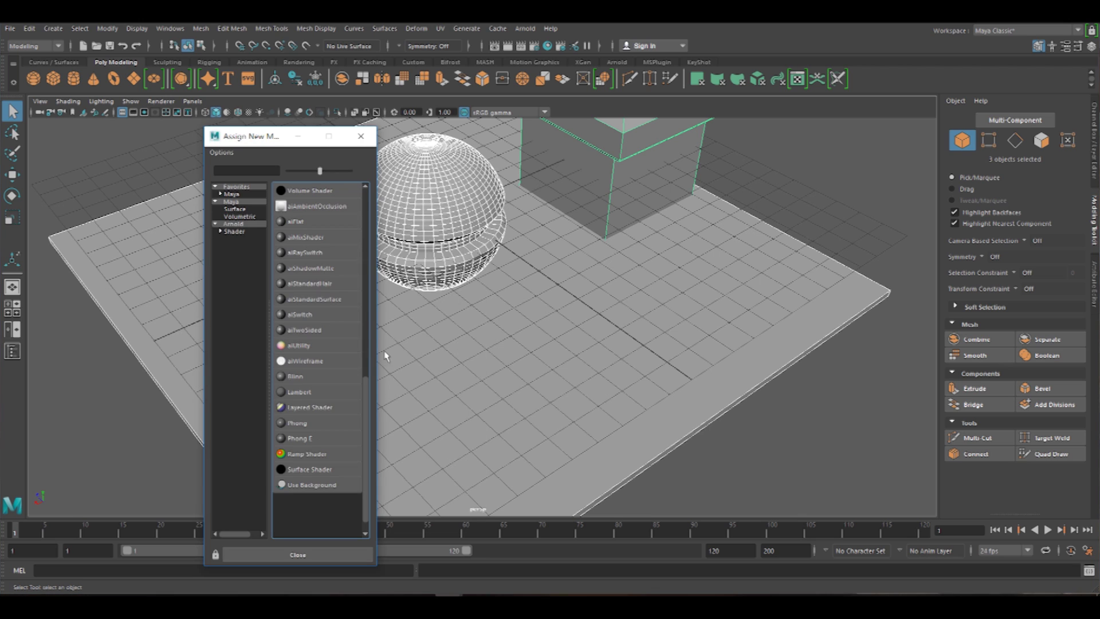
{"action": "scroll", "coordinate": [338, 332], "scroll_direction": "up", "scroll_amount": 4}
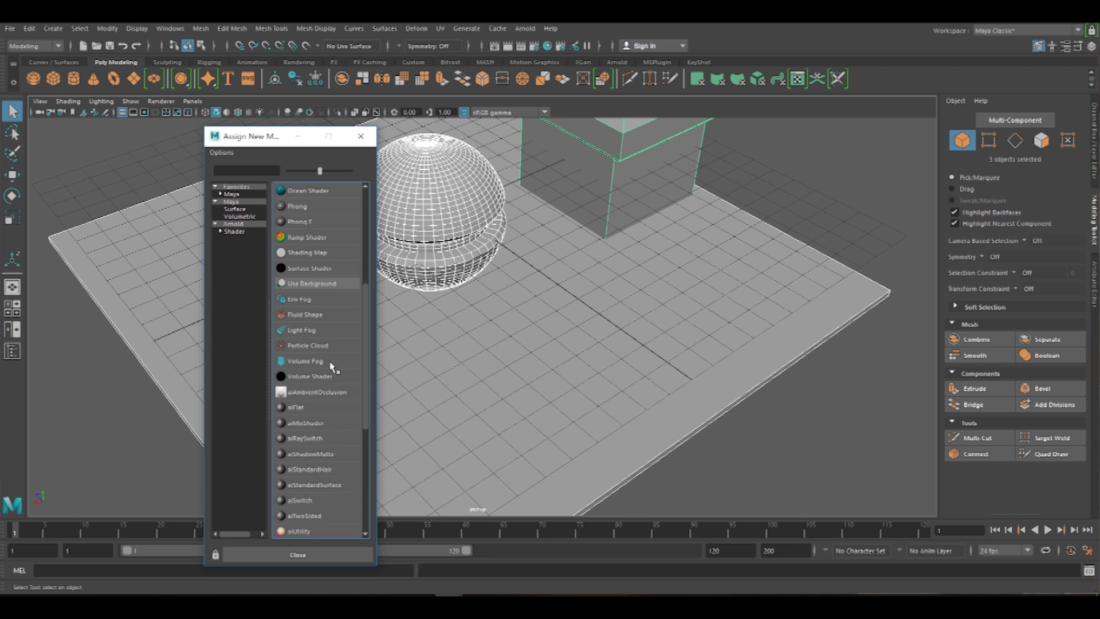
{"action": "scroll", "coordinate": [321, 406], "scroll_direction": "down", "scroll_amount": 1}
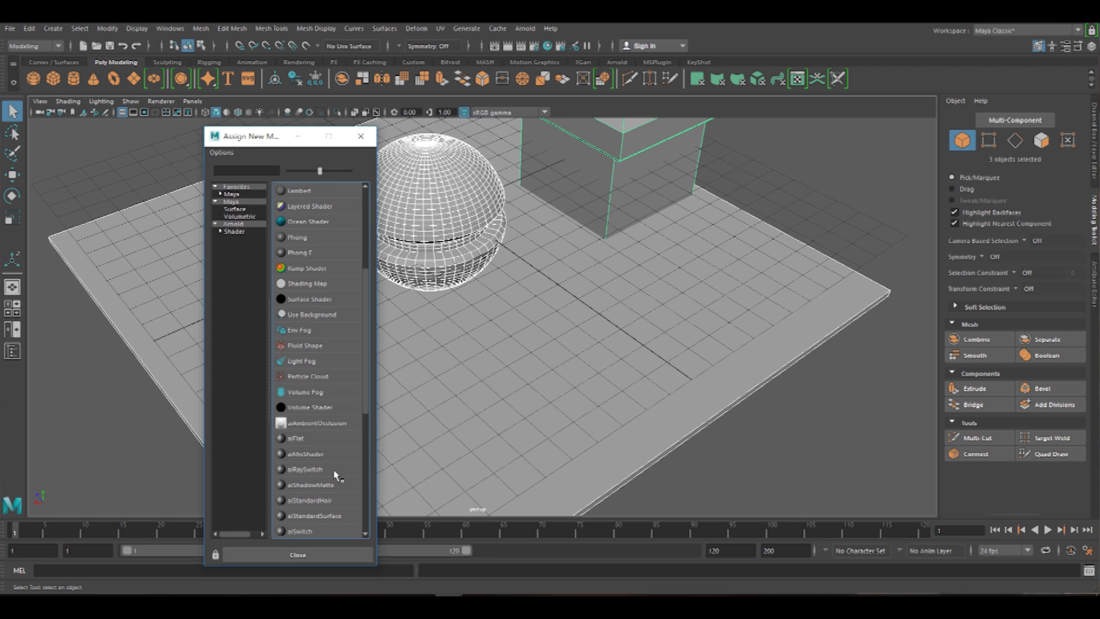
{"action": "scroll", "coordinate": [321, 395], "scroll_direction": "down", "scroll_amount": 1}
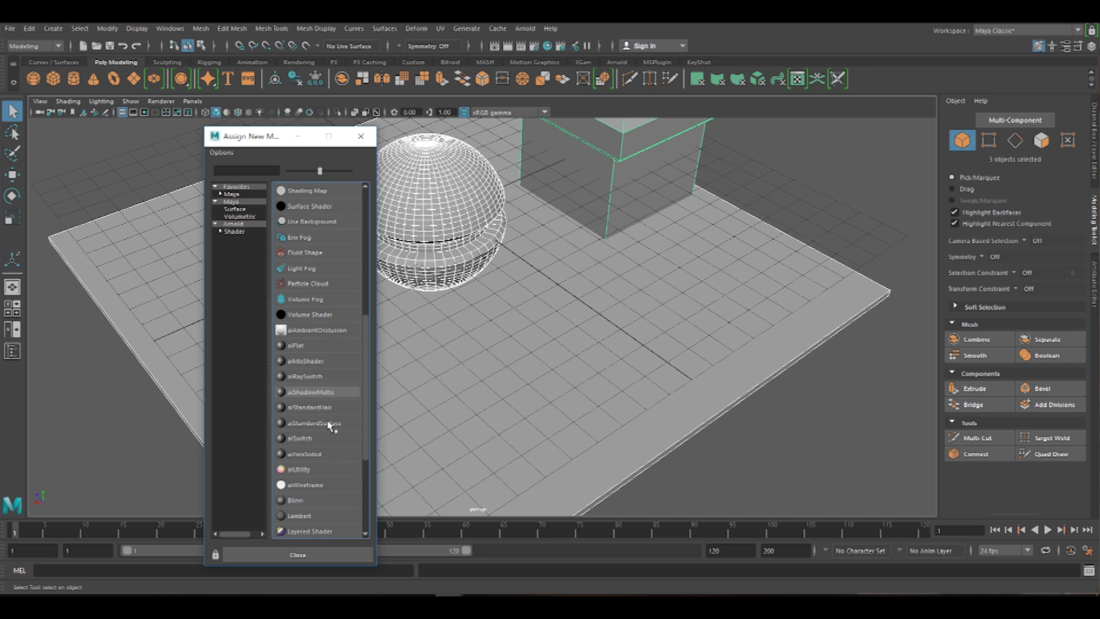
{"action": "left_click", "coordinate": [306, 330]}
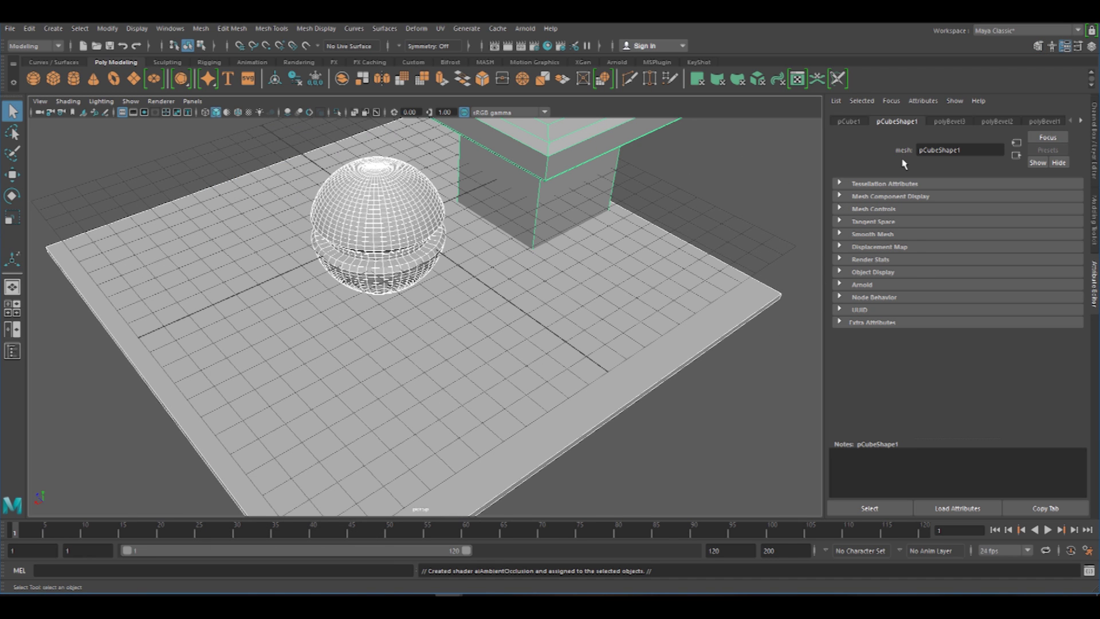
Step: Raise the Samples of the new ambient occlusion material to the slider's maximum and deselect the objects
{"action": "left_click", "coordinate": [1082, 121]}
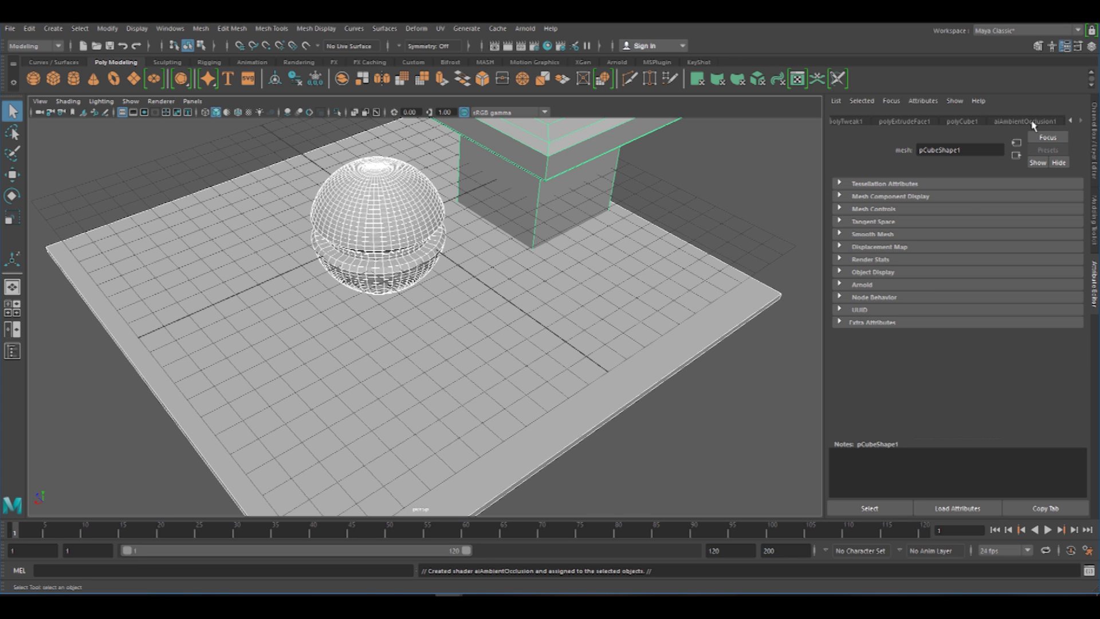
{"action": "left_click", "coordinate": [1013, 122]}
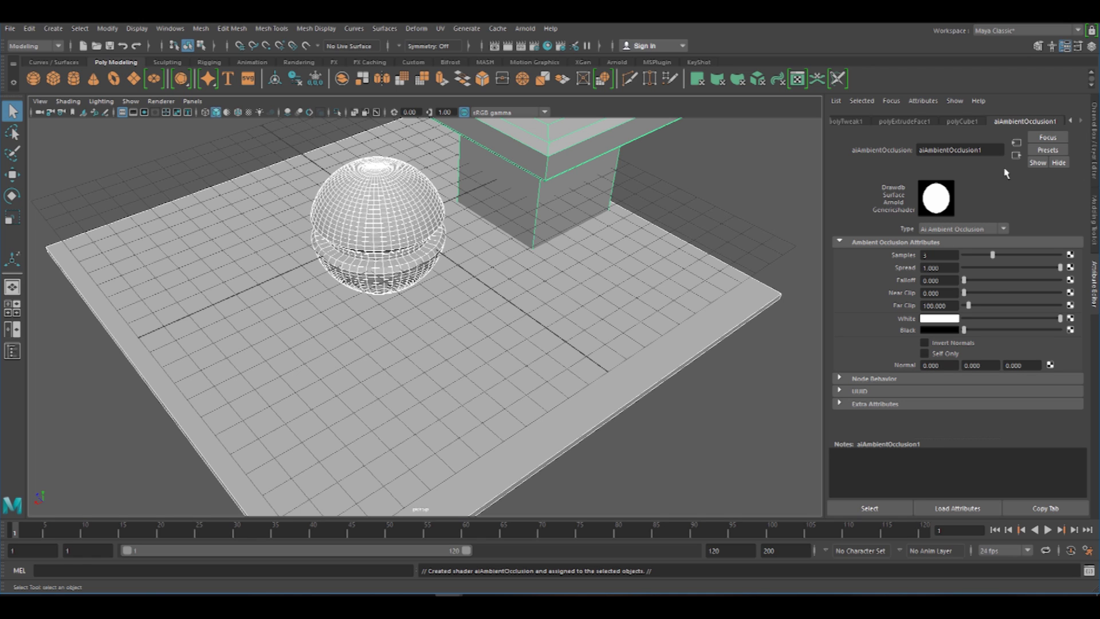
{"action": "left_click", "coordinate": [946, 255]}
{"action": "left_click_drag", "start_coordinate": [993, 256], "coordinate": [1059, 259]}
{"action": "left_click", "coordinate": [248, 153]}
{"action": "mouse_move", "coordinate": [248, 153]}
{"action": "left_mouse_down", "text": "alt"}
{"action": "mouse_move", "coordinate": [298, 322]}
{"action": "mouse_move", "coordinate": [311, 281]}
{"action": "left_mouse_up", "text": "alt"}
{"action": "right_click_drag", "start_coordinate": [311, 282], "coordinate": [380, 293], "text": "alt"}
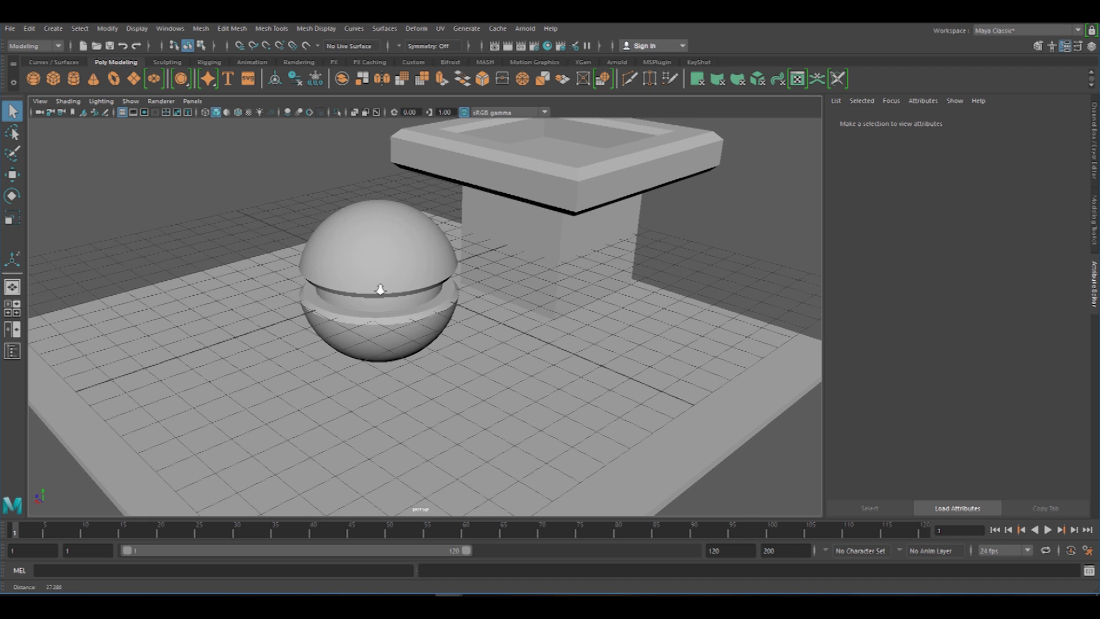
{"action": "middle_click_drag", "start_coordinate": [359, 188], "coordinate": [366, 228], "text": "alt"}
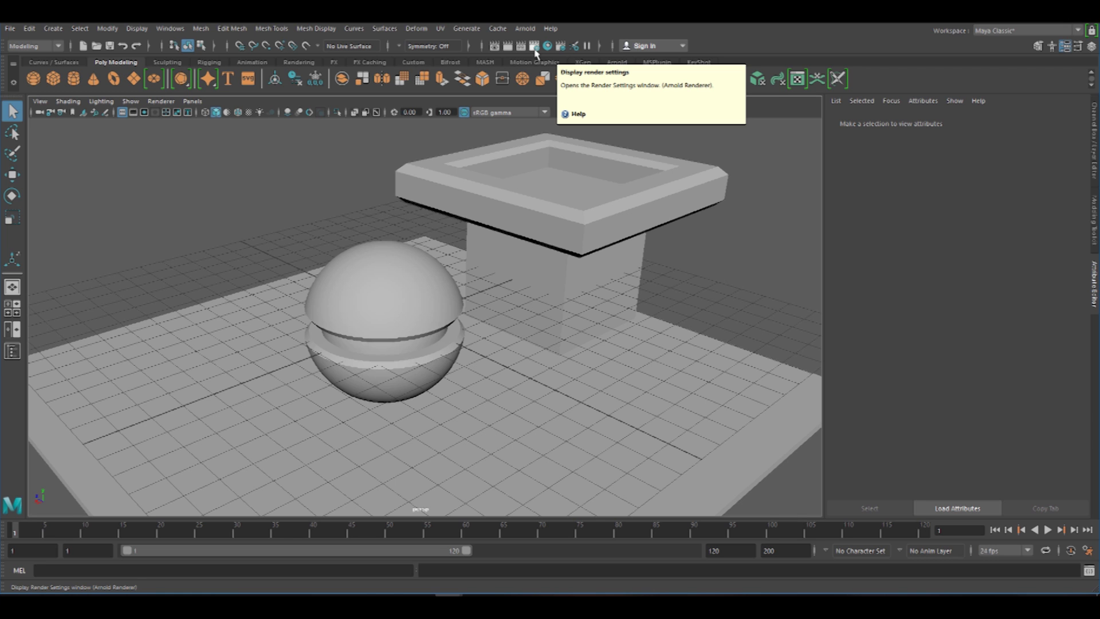
Step: Set the render image size preset to 2k_Square in the Arnold render settings and close them
{"action": "left_click", "coordinate": [535, 50]}
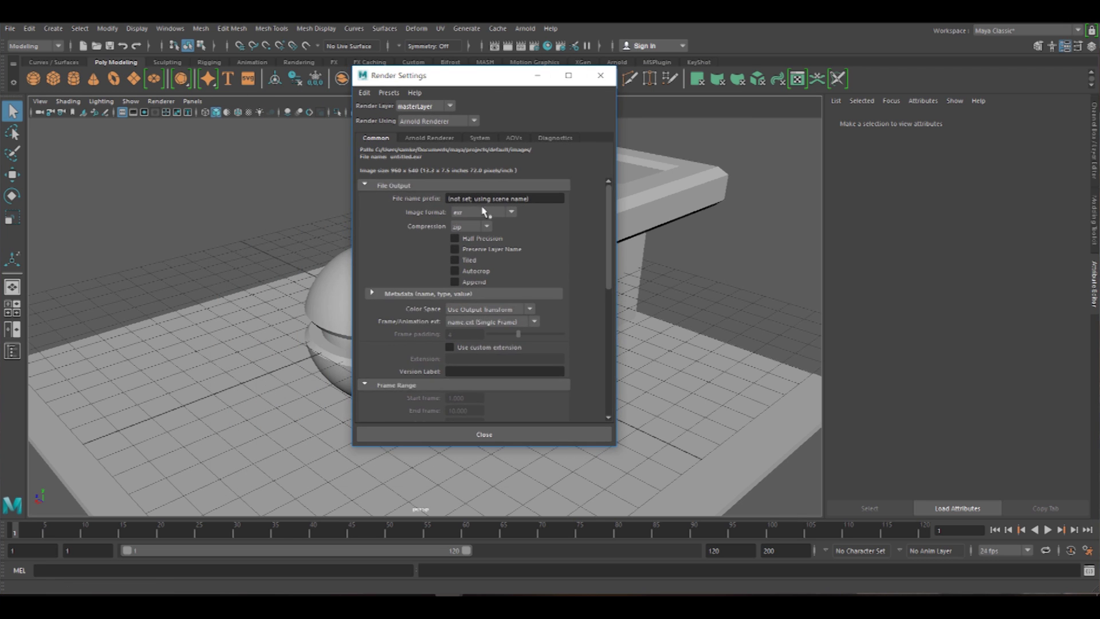
{"action": "scroll", "coordinate": [477, 260], "scroll_direction": "down", "scroll_amount": 8}
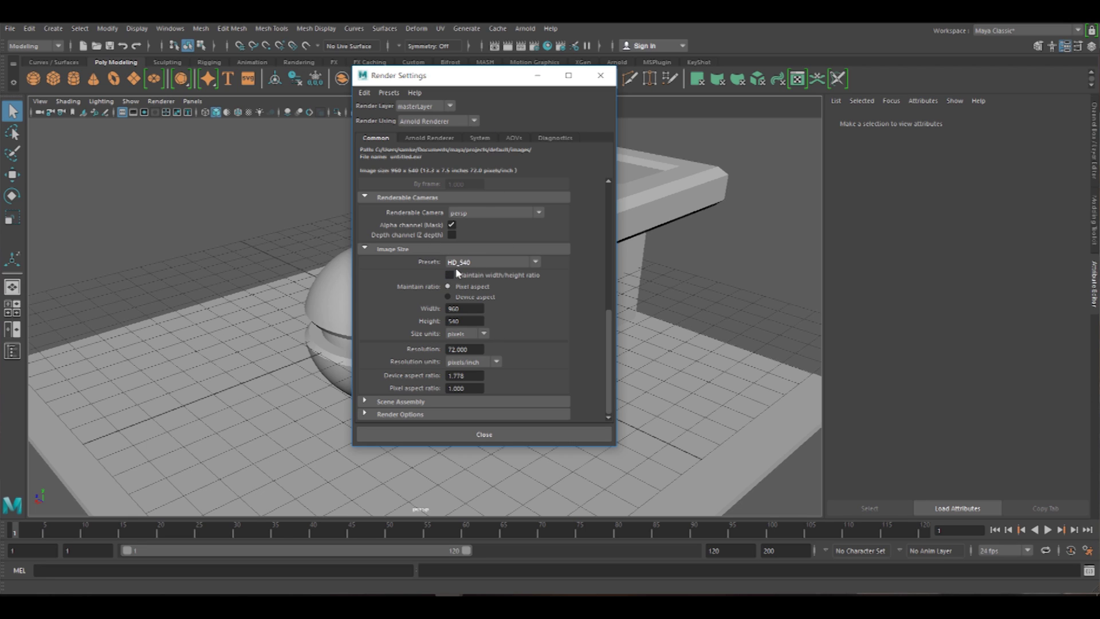
{"action": "left_click", "coordinate": [477, 263]}
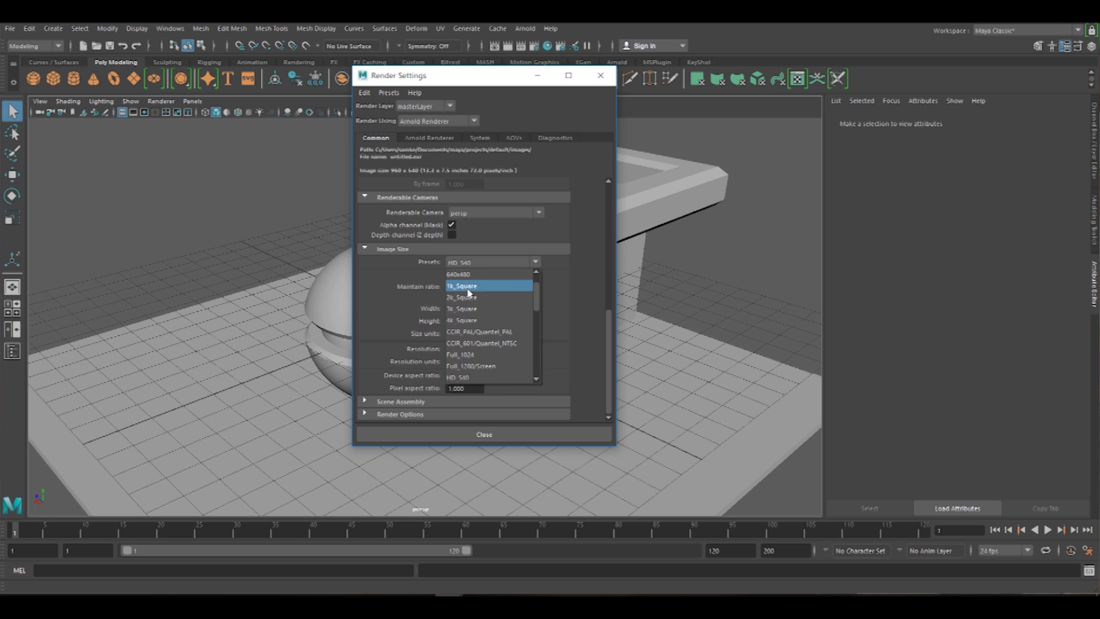
{"action": "left_click", "coordinate": [410, 286]}
{"action": "left_click_drag", "start_coordinate": [465, 308], "coordinate": [421, 314]}
{"action": "key", "text": "Tab"}
{"action": "key", "text": "Tab"}
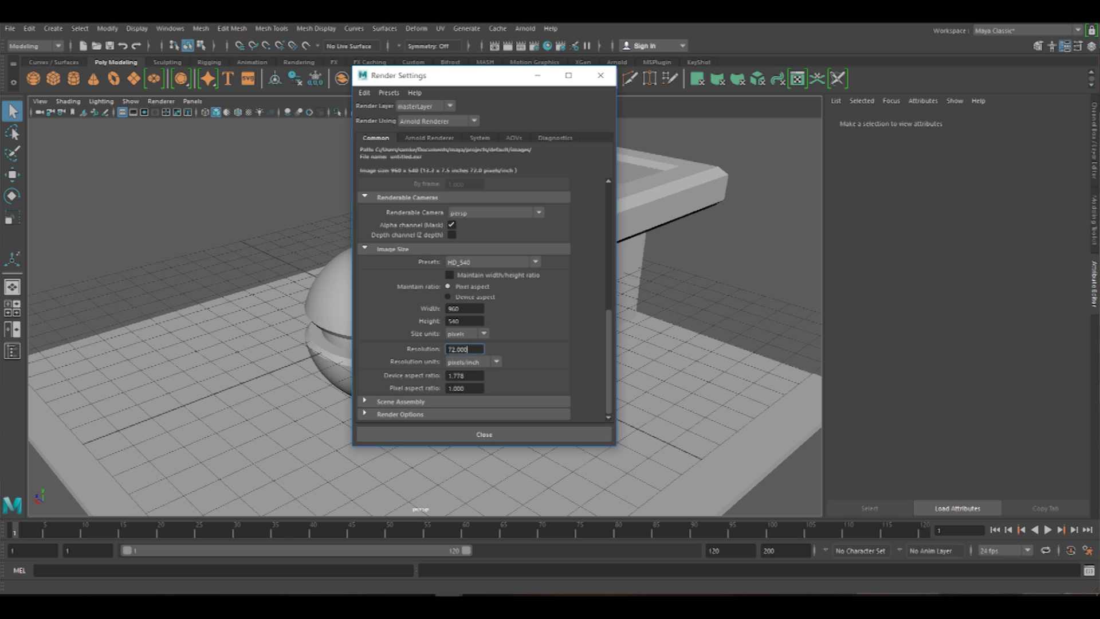
{"action": "left_click", "coordinate": [468, 263]}
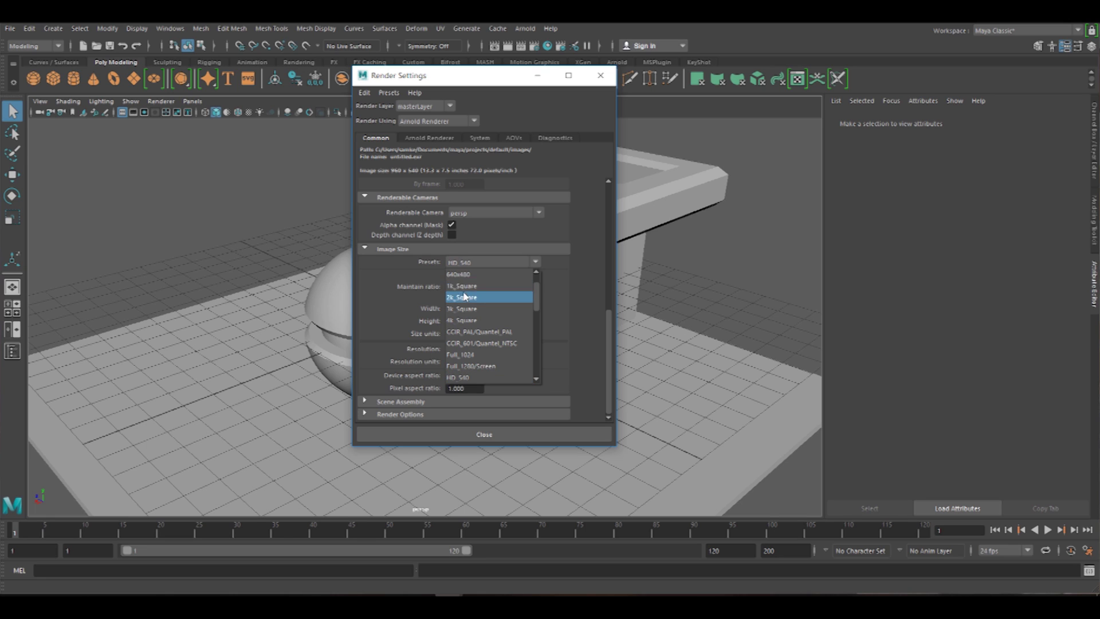
{"action": "left_click", "coordinate": [487, 297]}
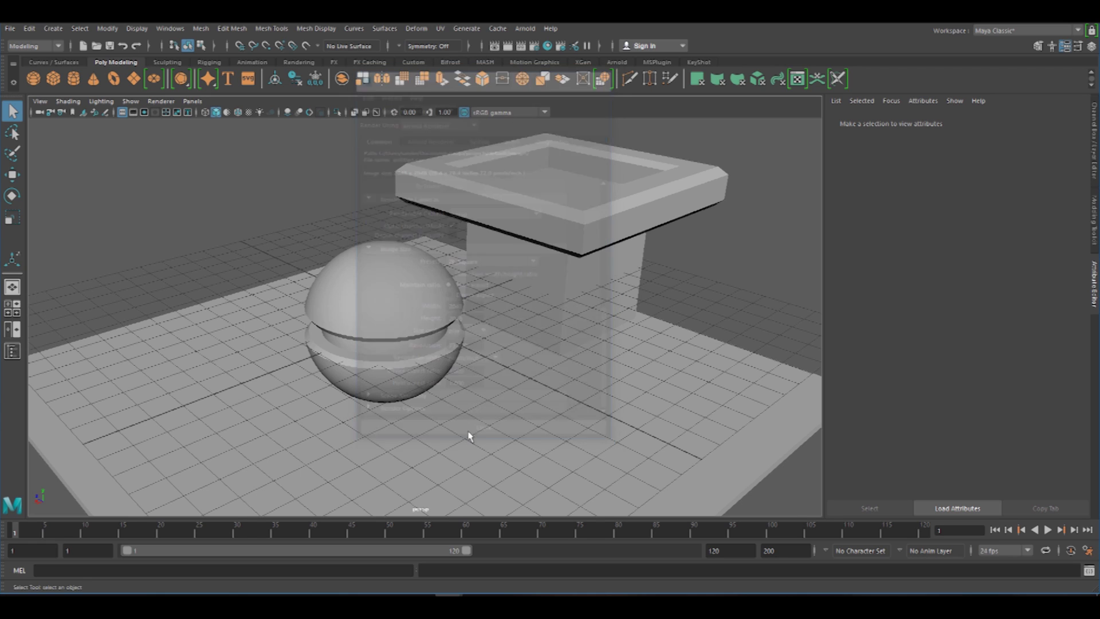
{"action": "left_click", "coordinate": [470, 434]}
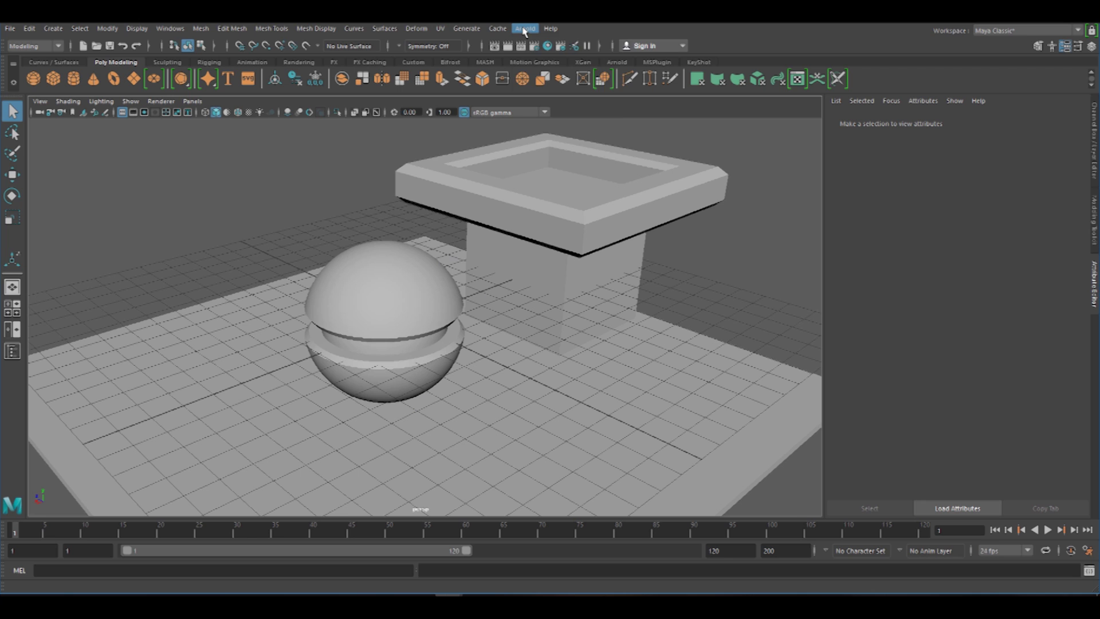
Step: Render the scene in the Arnold RenderView through the perspShape camera and show the whole image
{"action": "left_click", "coordinate": [524, 28]}
{"action": "left_click", "coordinate": [542, 61]}
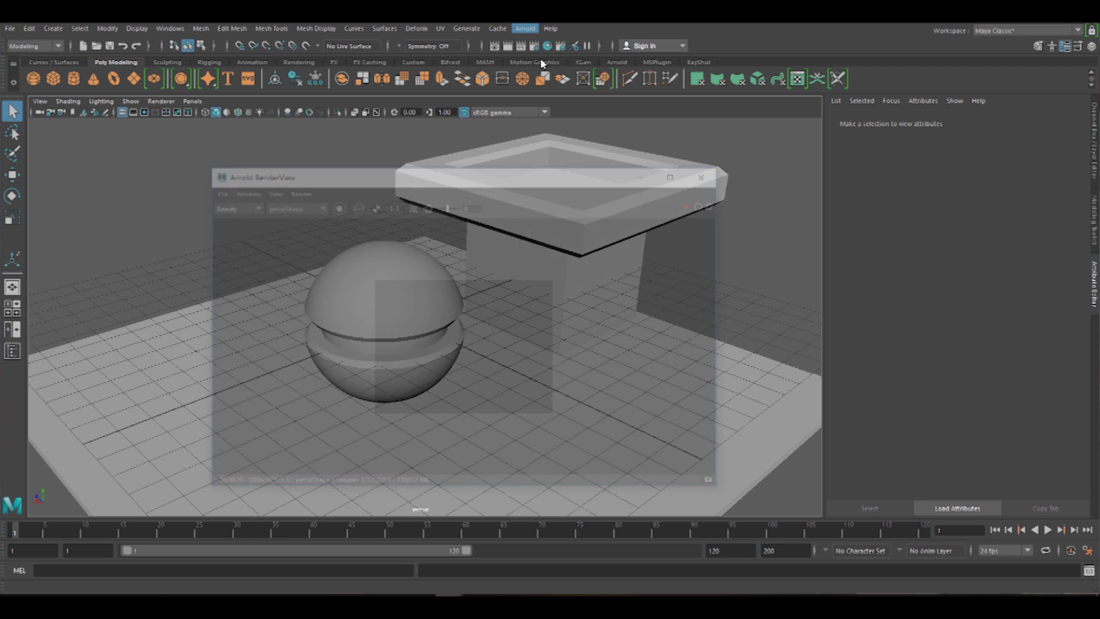
{"action": "left_click_drag", "start_coordinate": [523, 177], "coordinate": [500, 149]}
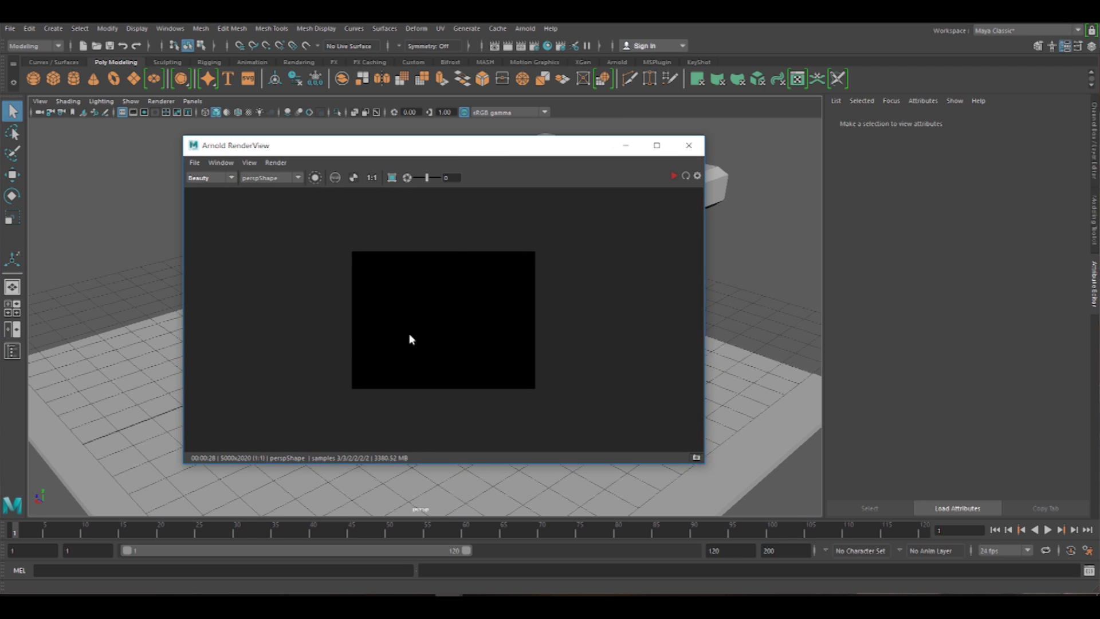
{"action": "left_click", "coordinate": [212, 179]}
{"action": "left_click", "coordinate": [282, 182]}
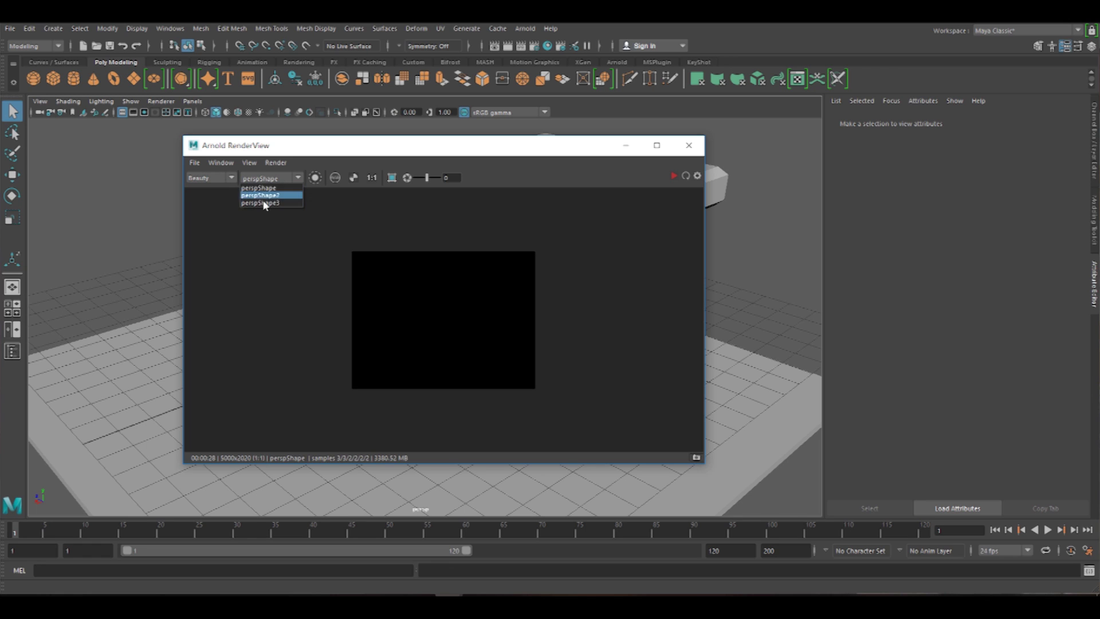
{"action": "left_click", "coordinate": [272, 187]}
{"action": "left_click", "coordinate": [673, 175]}
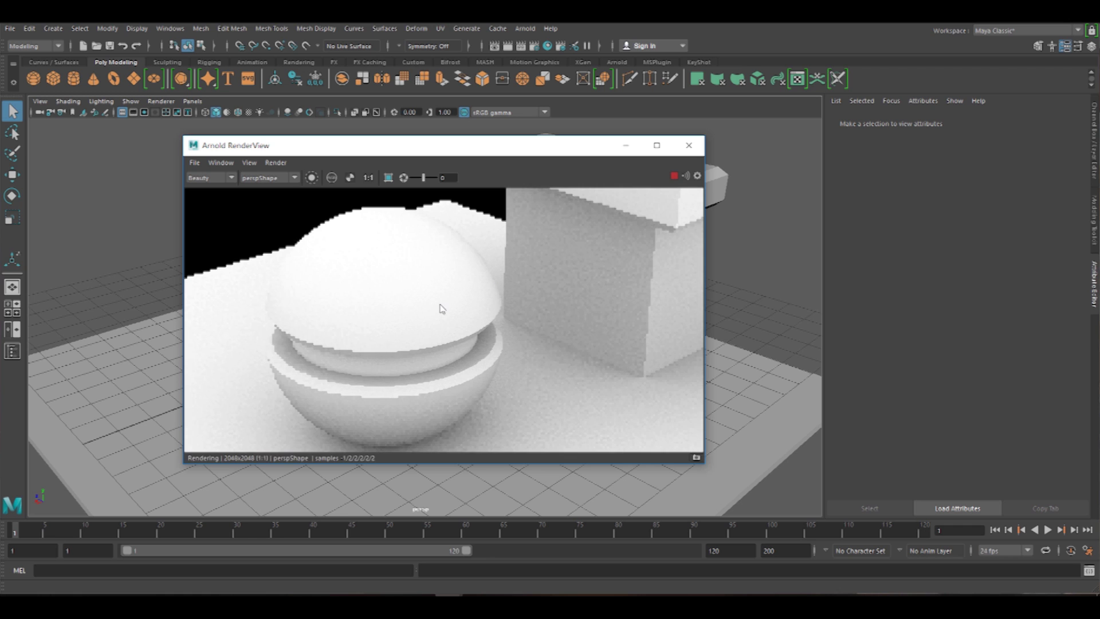
{"action": "scroll", "coordinate": [438, 307], "scroll_direction": "down", "scroll_amount": 3}
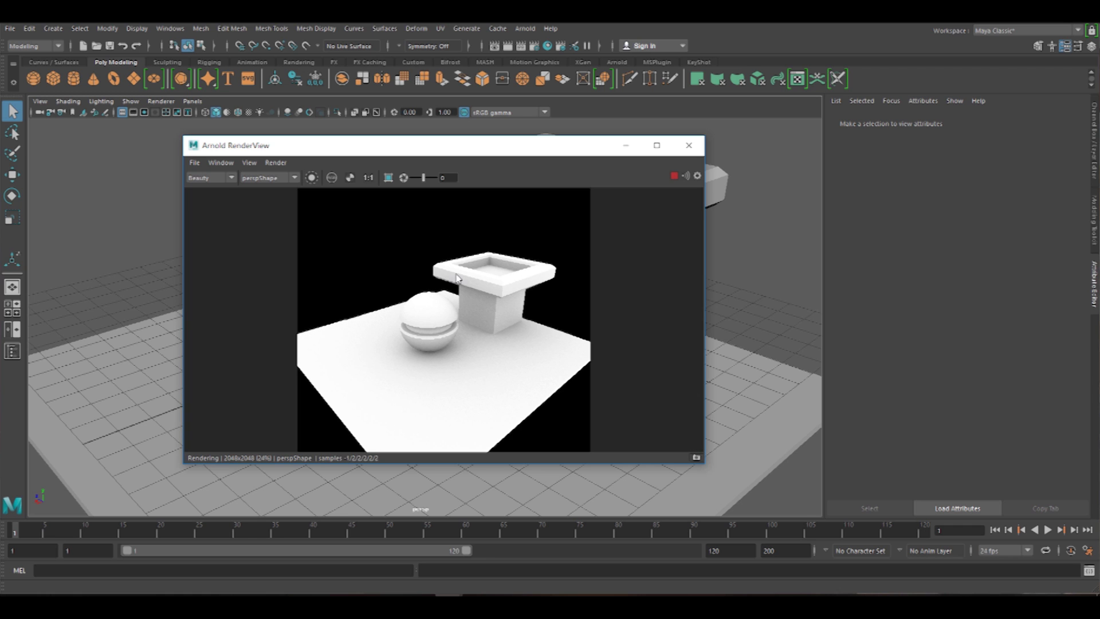
Step: Bring the camera closer to the sphere and cube to update the live render, and stop rendering
{"action": "right_click_drag", "start_coordinate": [136, 261], "coordinate": [272, 270], "text": "alt"}
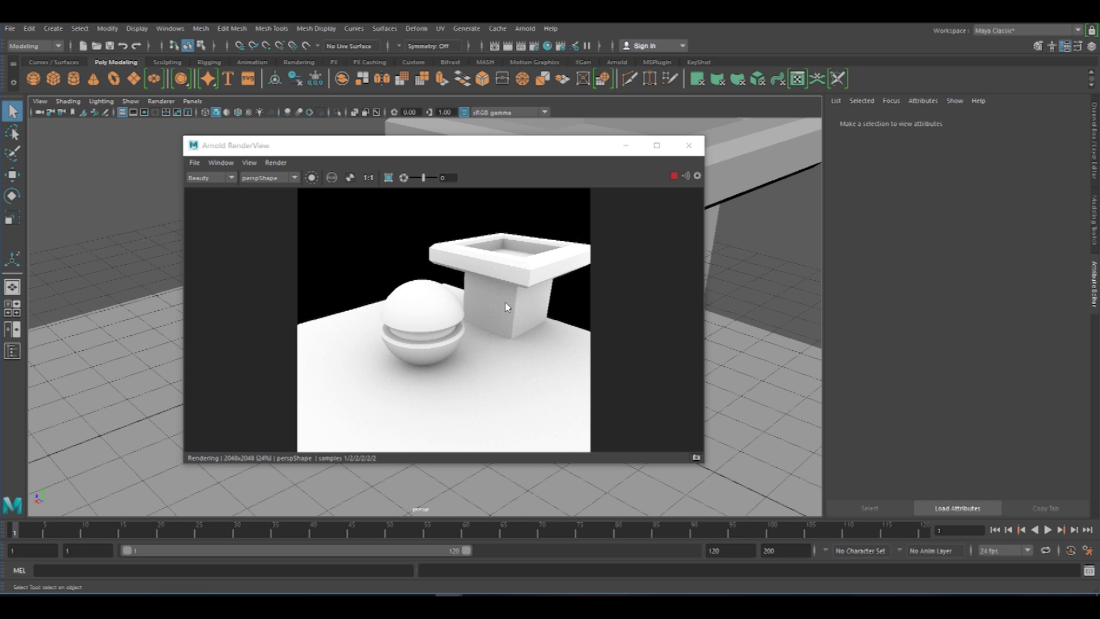
{"action": "left_click", "coordinate": [675, 177]}
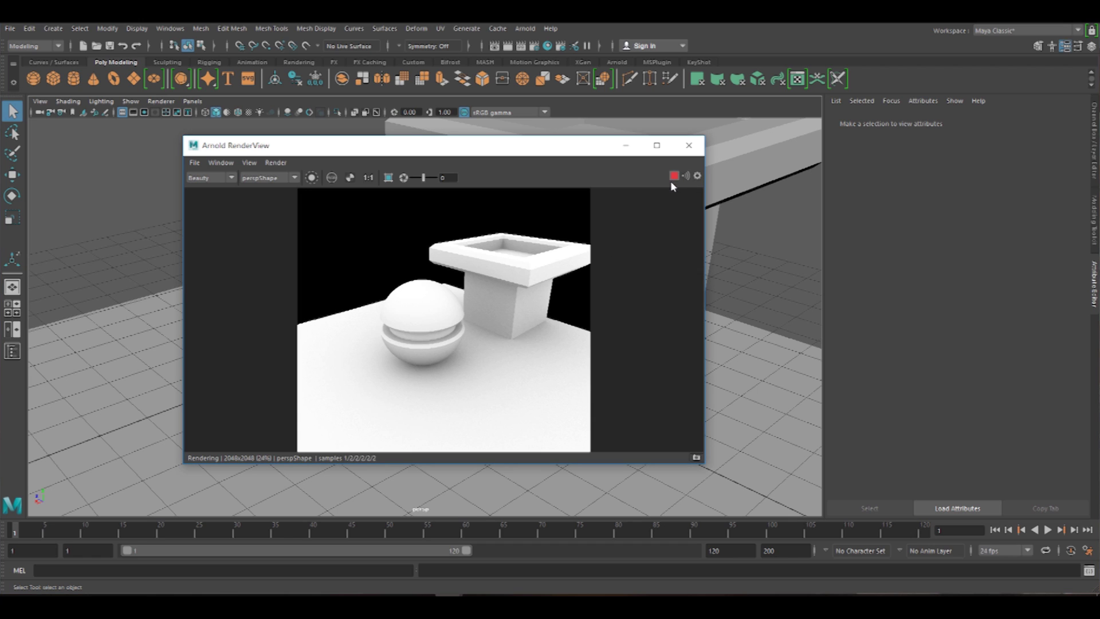
{"action": "left_click", "coordinate": [674, 176]}
{"action": "left_click", "coordinate": [673, 176]}
Step: Leave the render stopped and shrink and reposition the render window so it no longer covers the sphere
{"action": "left_click_drag", "start_coordinate": [494, 145], "coordinate": [534, 143]}
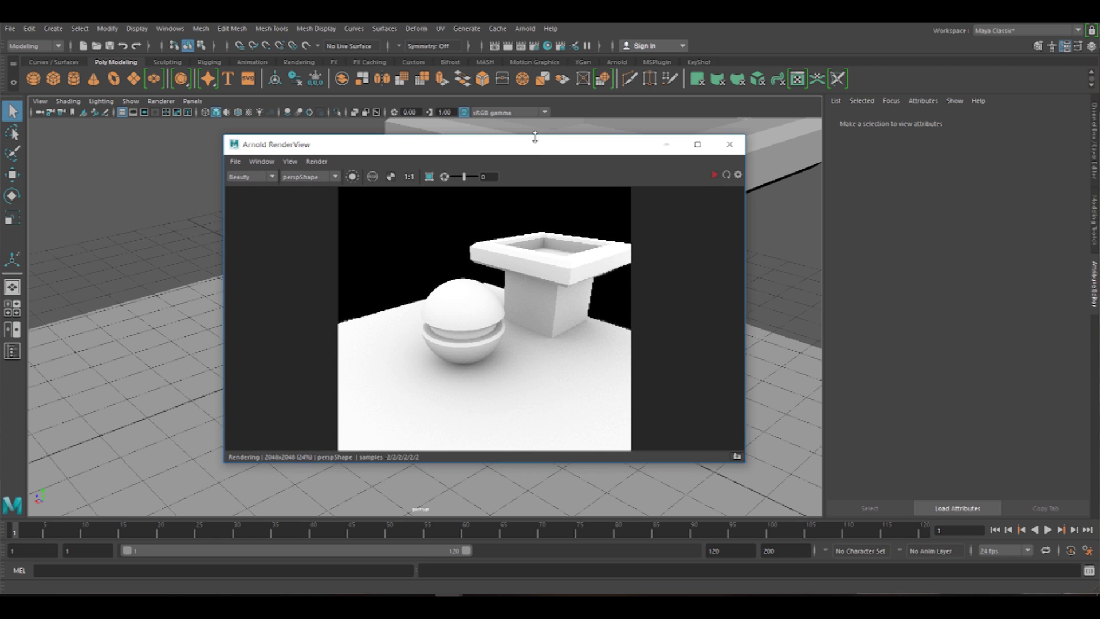
{"action": "left_click", "coordinate": [713, 175]}
{"action": "left_click_drag", "start_coordinate": [490, 150], "coordinate": [517, 161]}
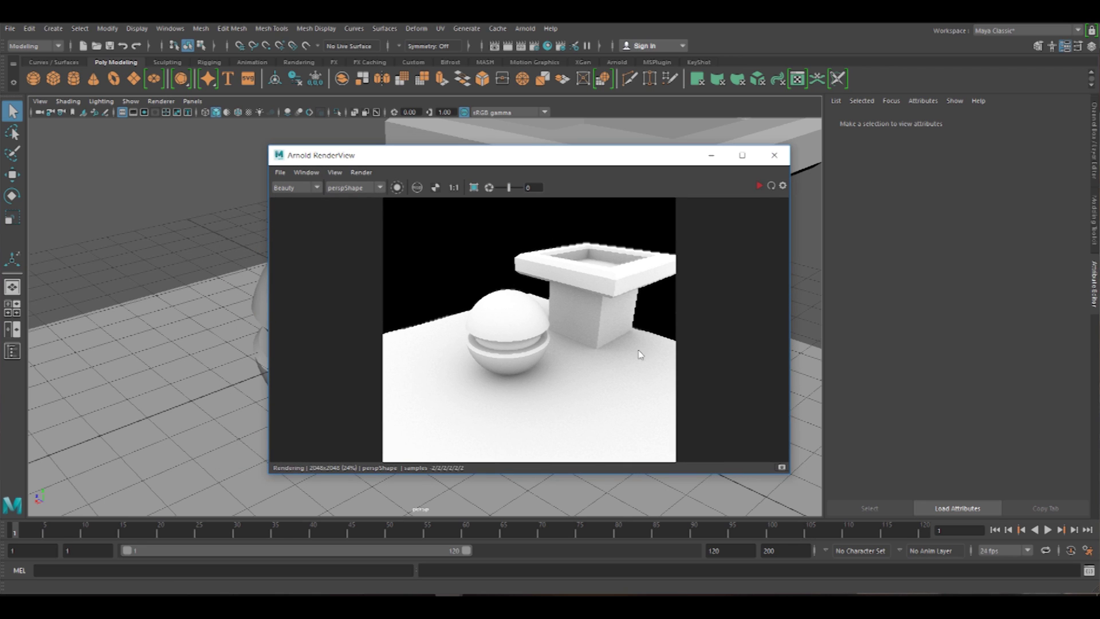
{"action": "left_click", "coordinate": [760, 186]}
{"action": "left_click", "coordinate": [759, 187]}
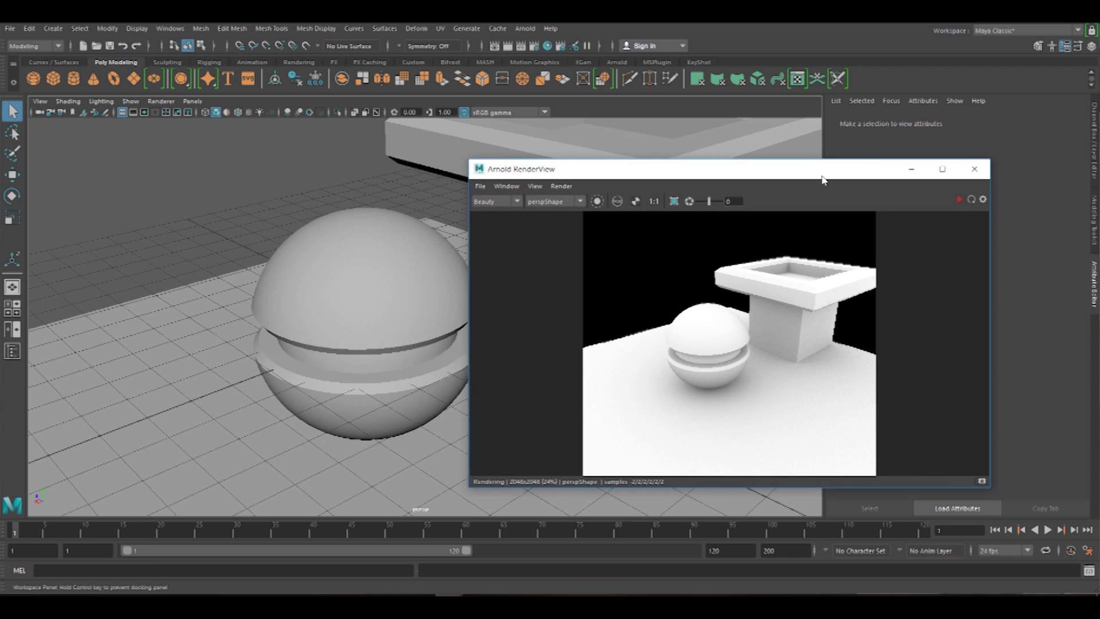
{"action": "left_click_drag", "start_coordinate": [468, 160], "coordinate": [621, 210]}
{"action": "left_click_drag", "start_coordinate": [728, 214], "coordinate": [792, 146]}
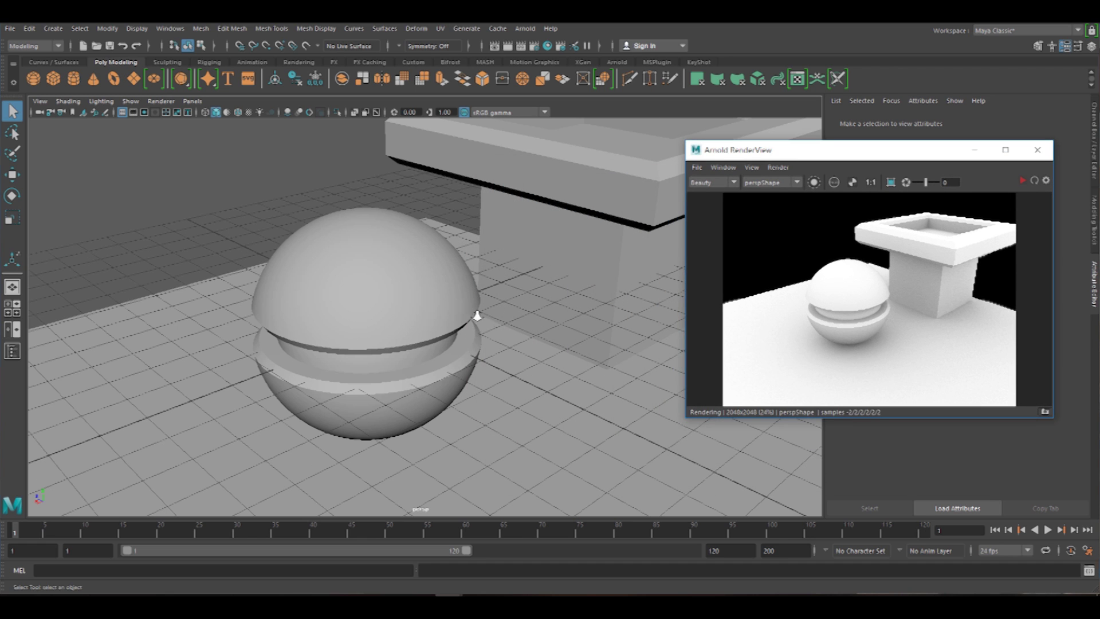
Step: Assign a new aiStandardSurface material to the sphere, the recessed cube and the floor slab together
{"action": "left_click_drag", "start_coordinate": [476, 314], "coordinate": [423, 339], "text": "alt"}
{"action": "left_click_drag", "start_coordinate": [210, 177], "coordinate": [594, 454]}
{"action": "right_click", "coordinate": [355, 268]}
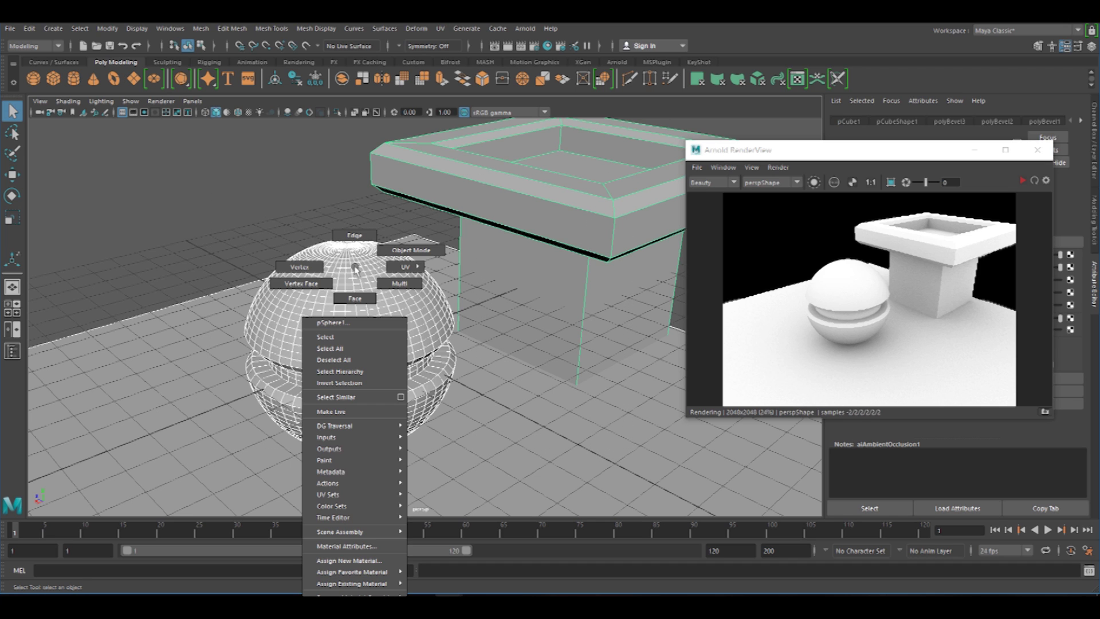
{"action": "left_click", "coordinate": [357, 560]}
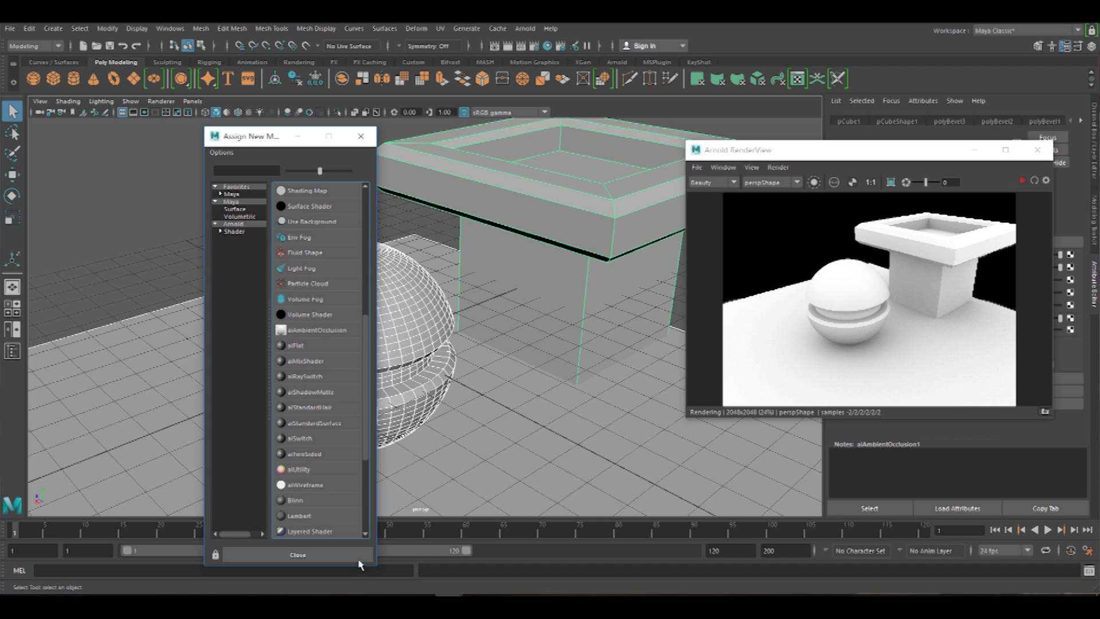
{"action": "scroll", "coordinate": [292, 314], "scroll_direction": "down", "scroll_amount": 3}
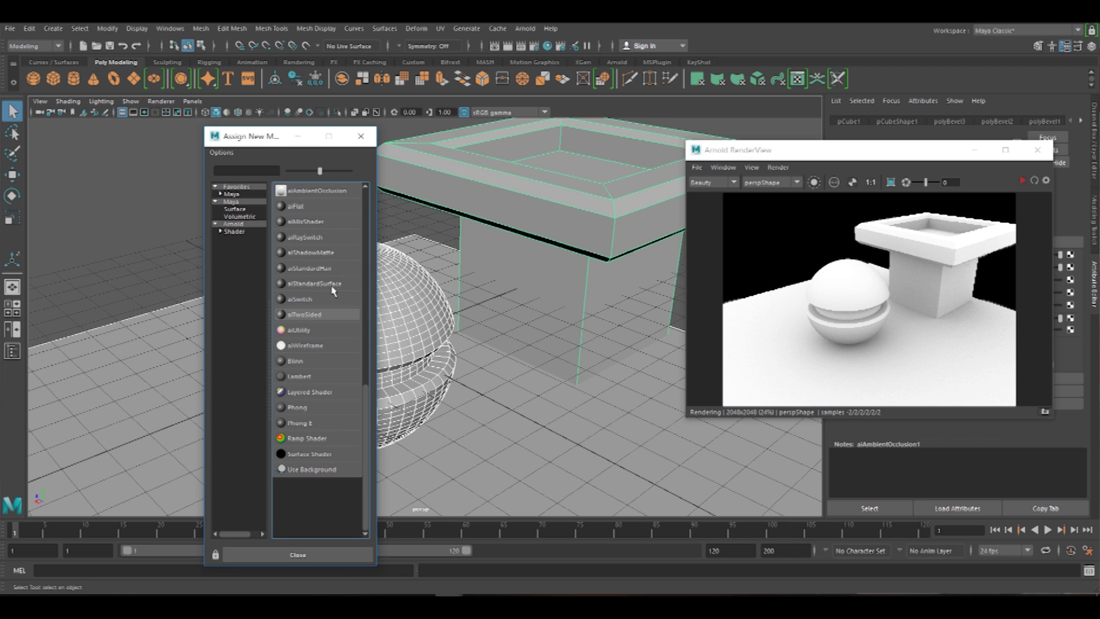
{"action": "left_click", "coordinate": [326, 286]}
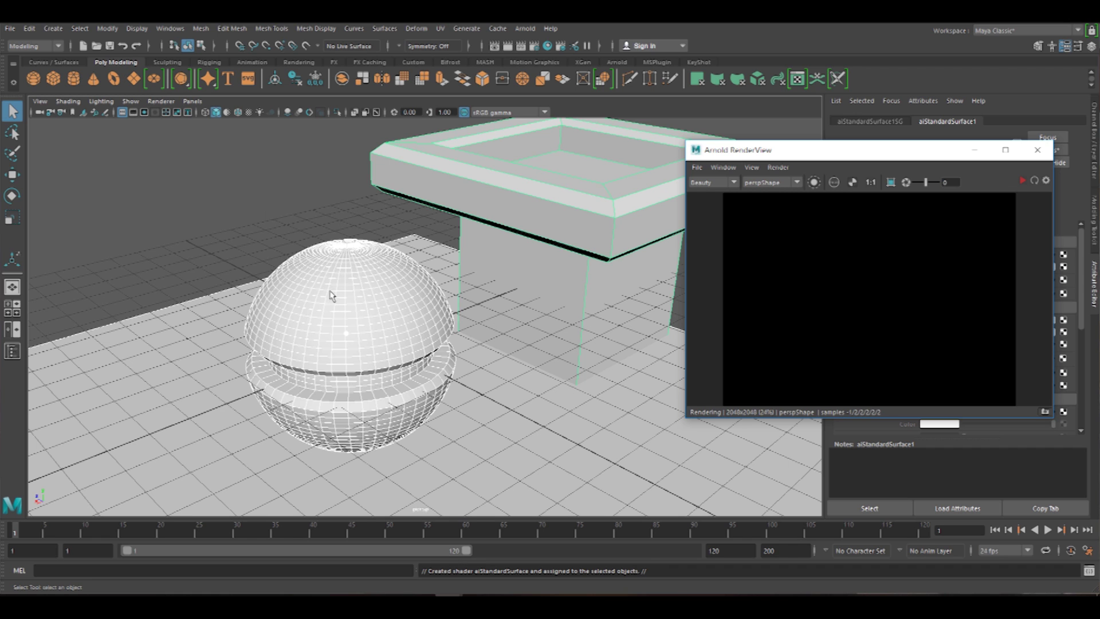
Step: Clear the selection and add a directional light to the scene
{"action": "left_click", "coordinate": [263, 211]}
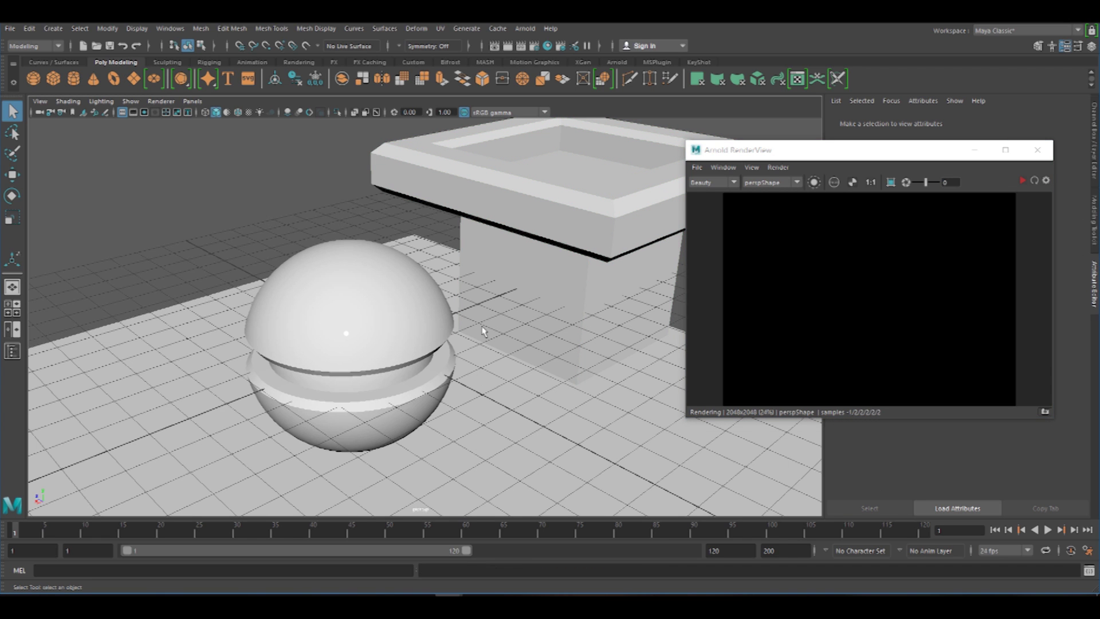
{"action": "right_click_drag", "start_coordinate": [406, 206], "coordinate": [286, 198], "text": "alt"}
{"action": "left_click", "coordinate": [57, 29]}
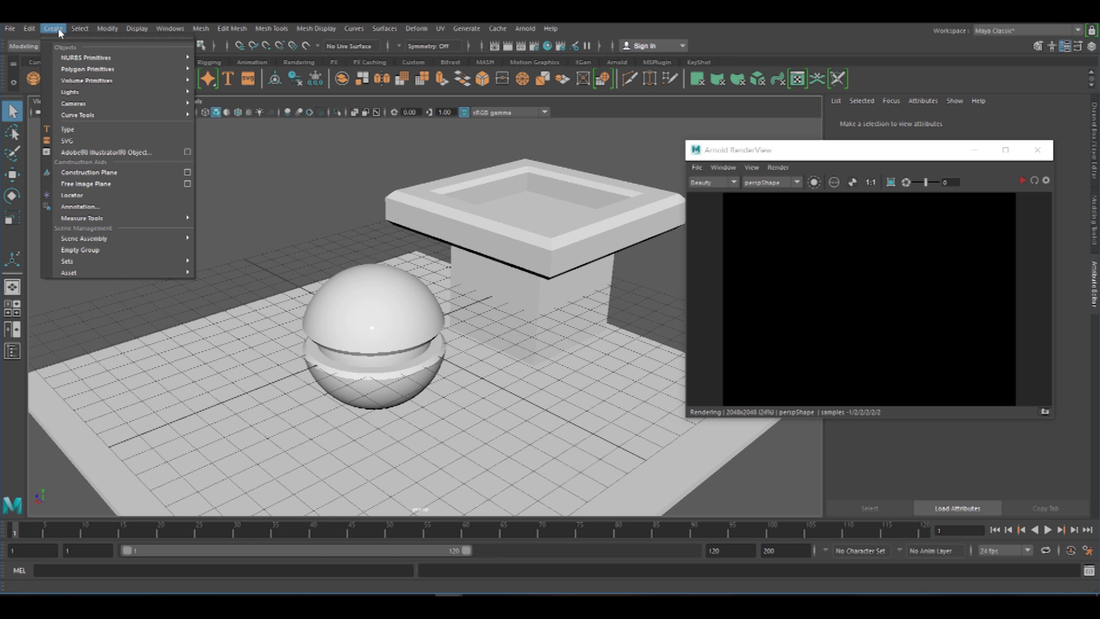
{"action": "mouse_move", "coordinate": [71, 97]}
{"action": "mouse_move", "coordinate": [138, 91]}
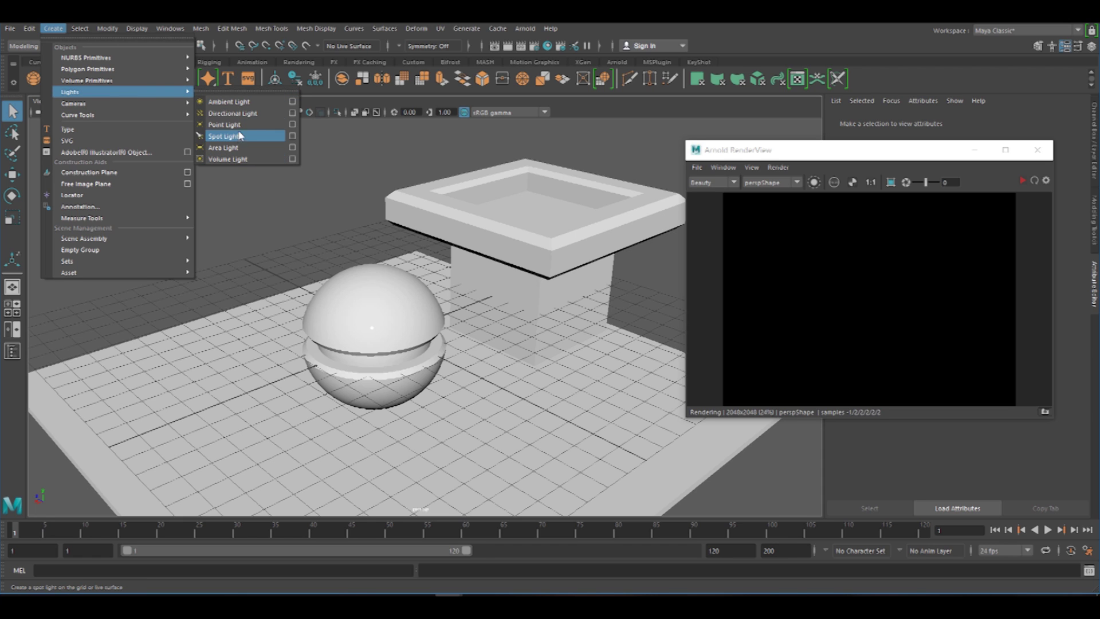
{"action": "left_click", "coordinate": [236, 113]}
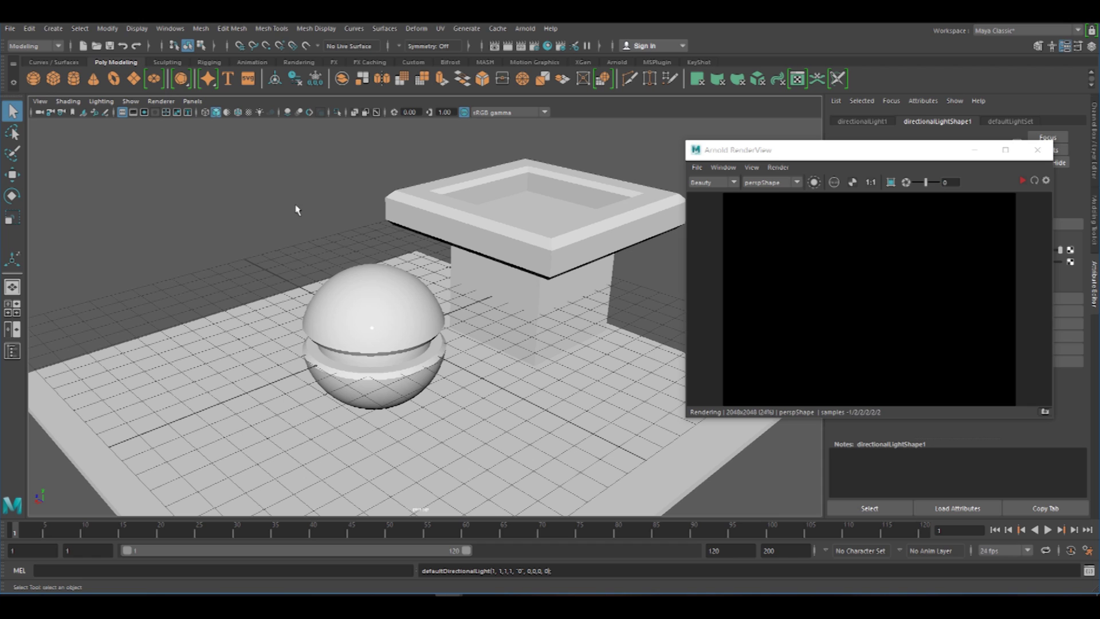
Step: Raise the directional light above the sphere and scale its icon up to several times its size
{"action": "left_click", "coordinate": [15, 174]}
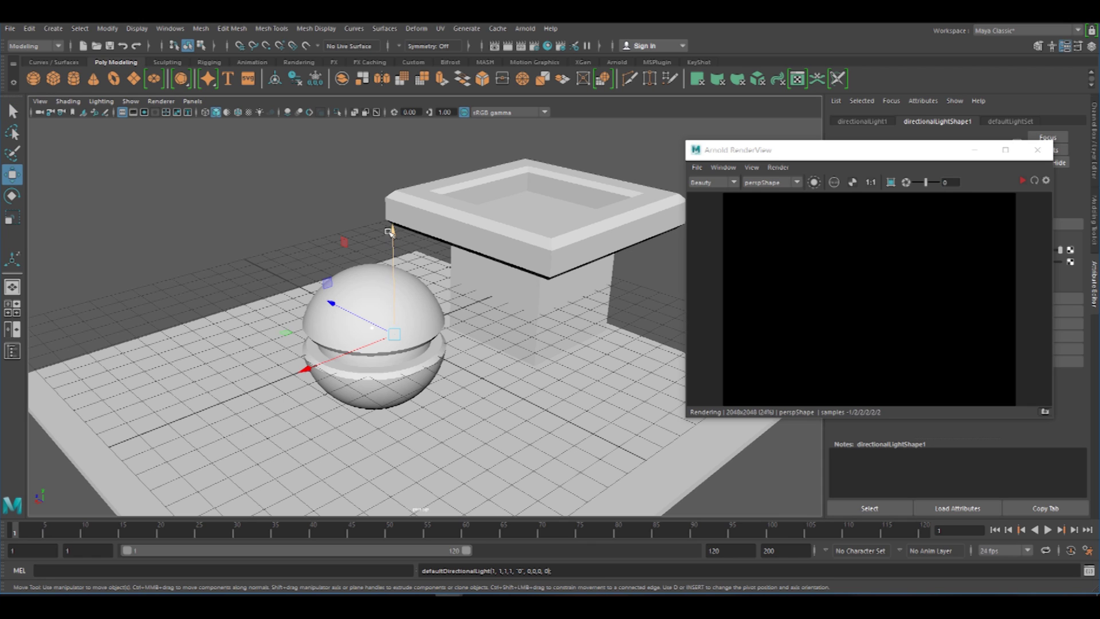
{"action": "left_click_drag", "start_coordinate": [390, 231], "coordinate": [396, 127]}
{"action": "key", "text": "r"}
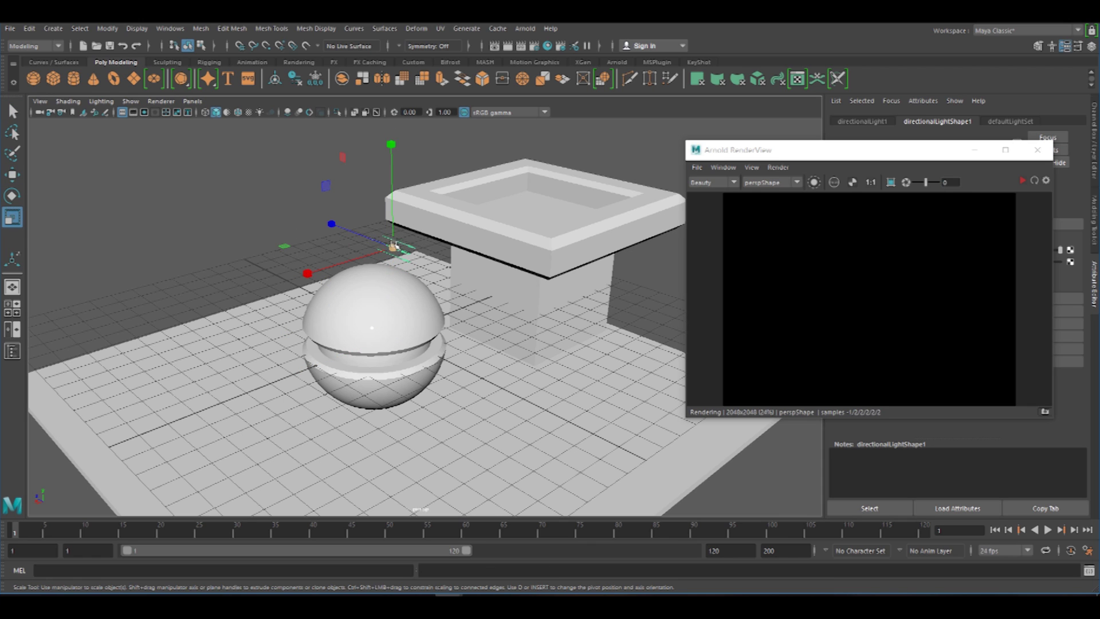
{"action": "left_click_drag", "start_coordinate": [393, 248], "coordinate": [553, 246]}
{"action": "left_click", "coordinate": [525, 28]}
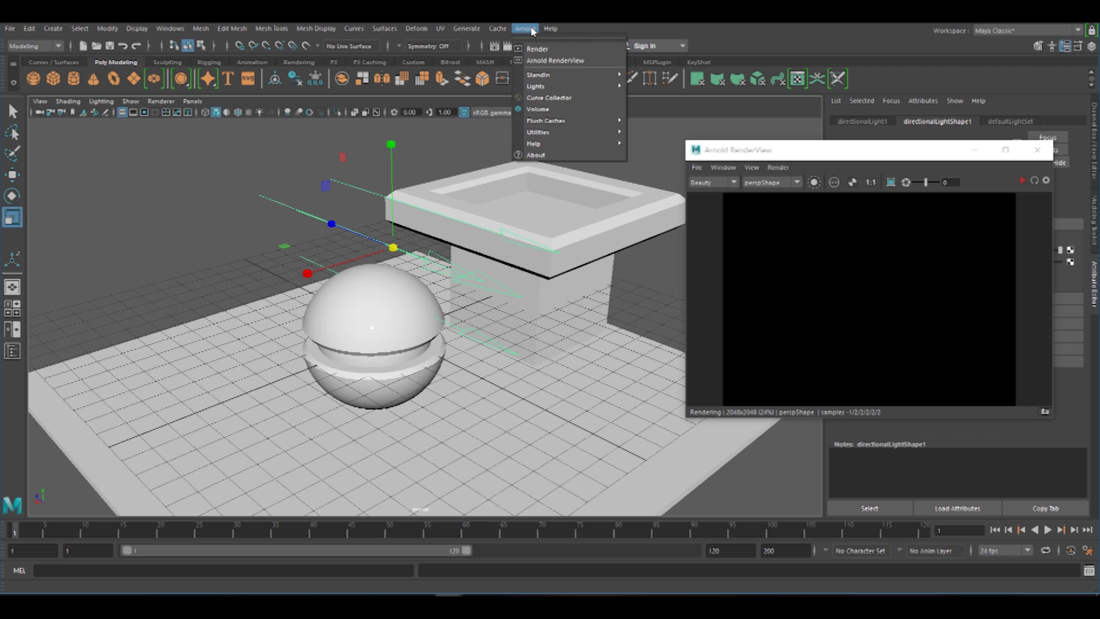
{"action": "mouse_move", "coordinate": [566, 87]}
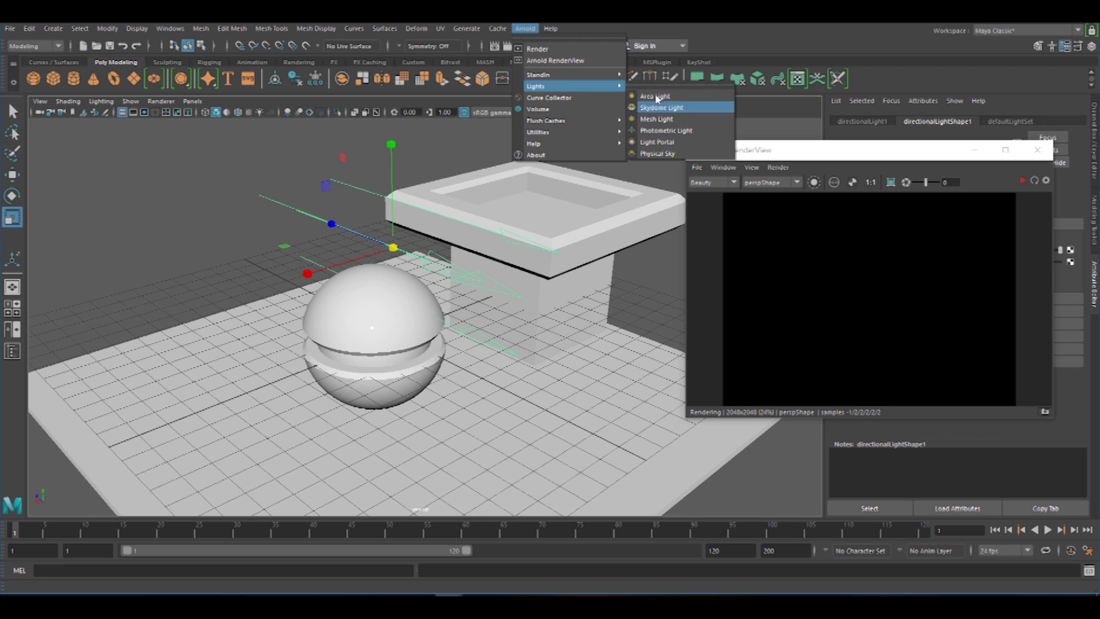
{"action": "left_click", "coordinate": [228, 186]}
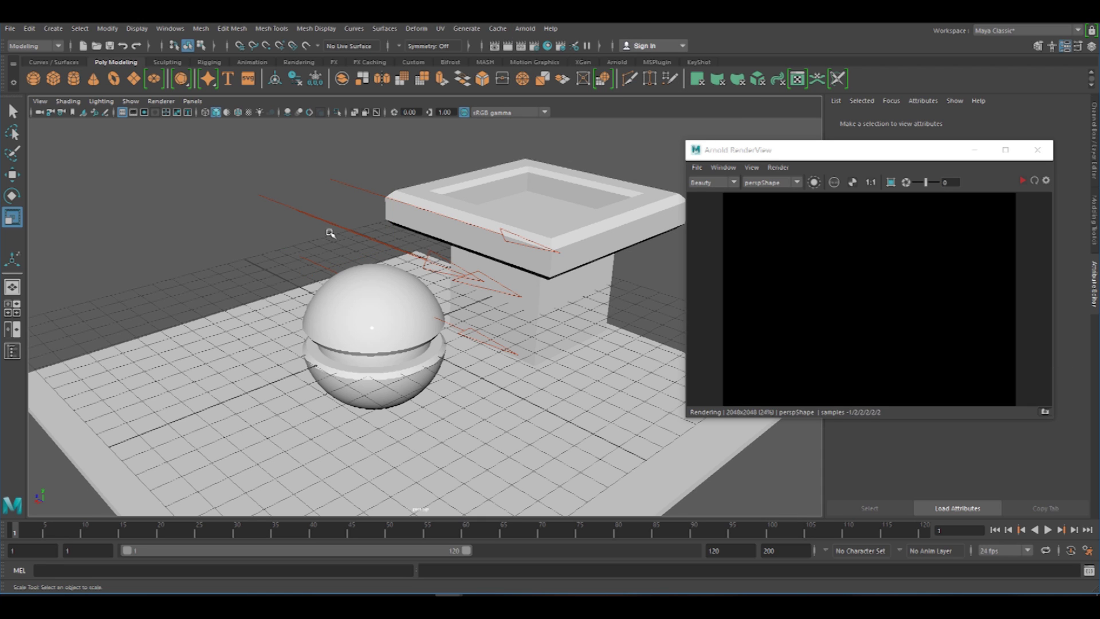
Step: Reselect the directional light, move it up and away from the sphere, and rotate it to aim down at the objects
{"action": "left_click", "coordinate": [342, 227]}
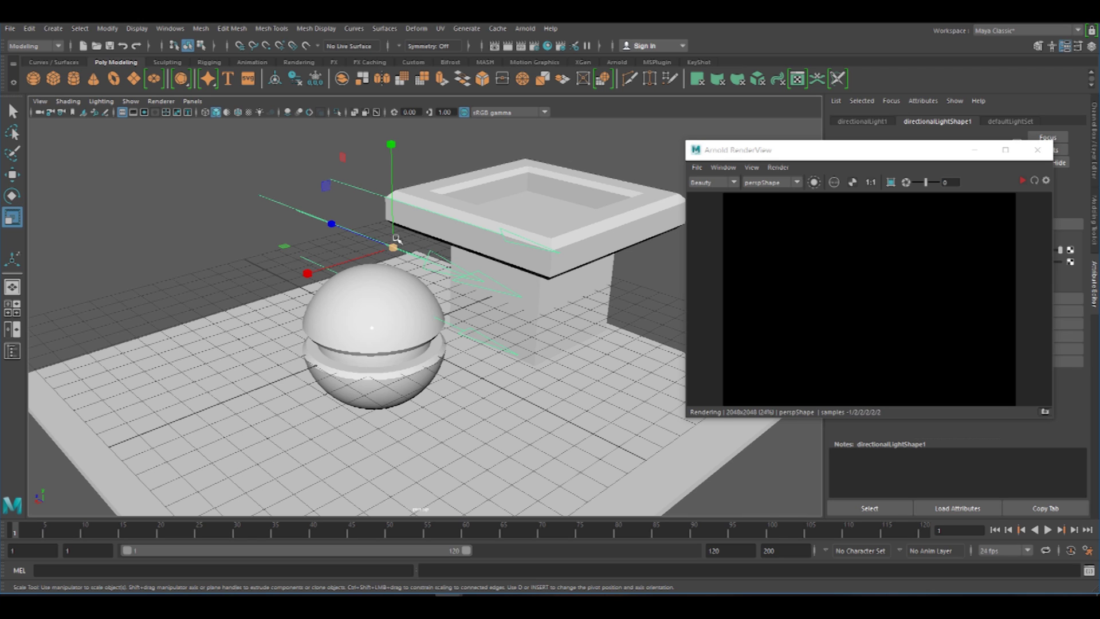
{"action": "left_click_drag", "start_coordinate": [394, 247], "coordinate": [403, 246]}
{"action": "key", "text": "w"}
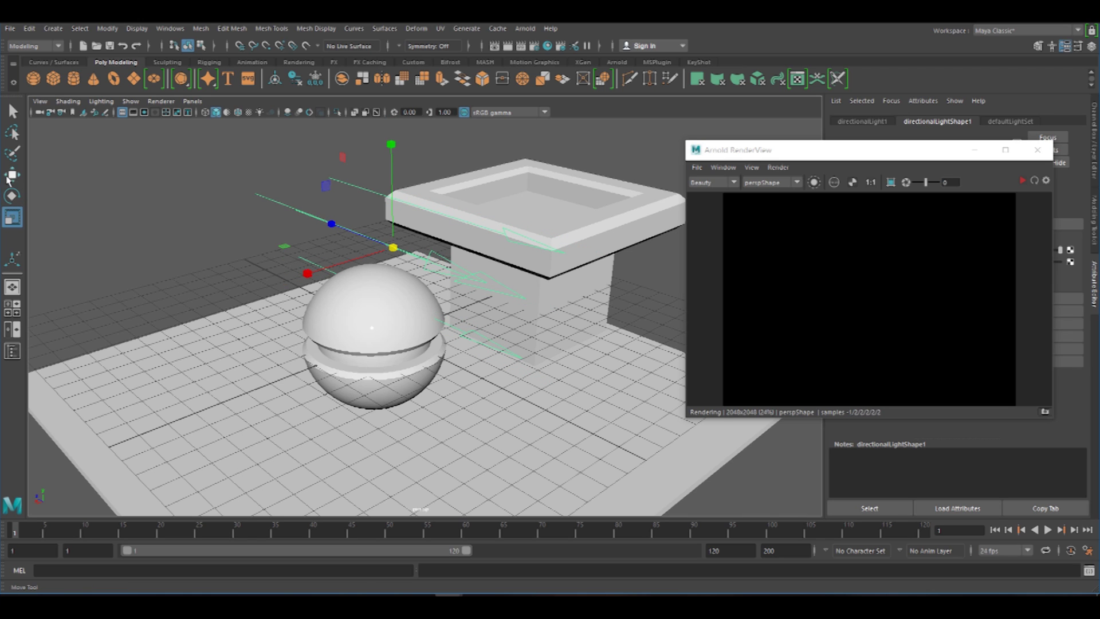
{"action": "left_click_drag", "start_coordinate": [274, 292], "coordinate": [168, 316]}
{"action": "key", "text": "ctrl+z"}
{"action": "left_click_drag", "start_coordinate": [237, 273], "coordinate": [361, 186]}
{"action": "key", "text": "e"}
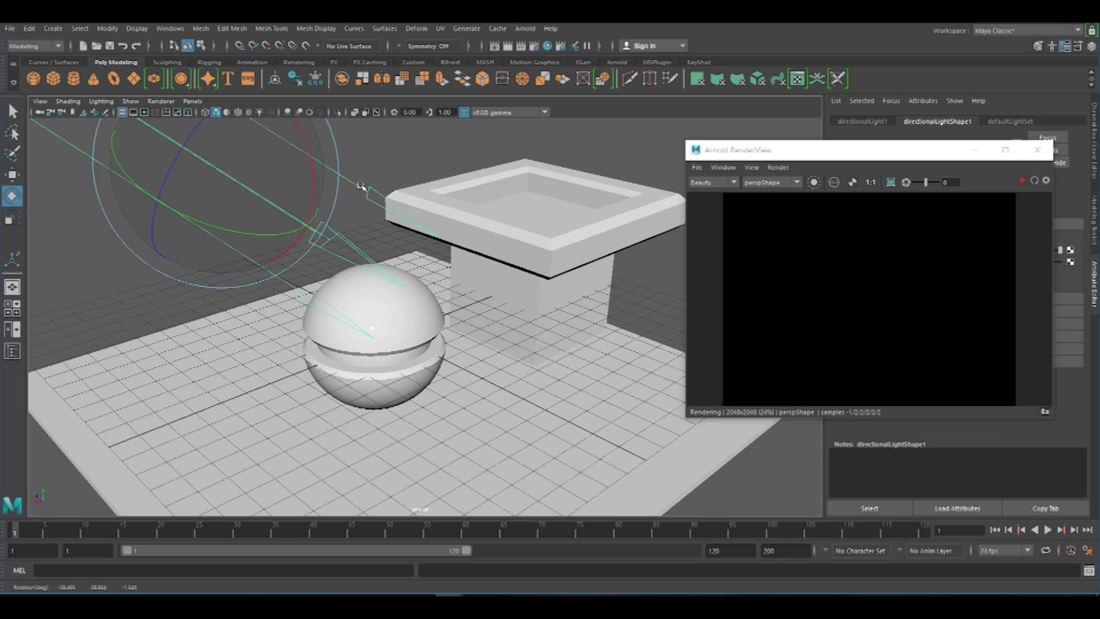
Step: Start the live Arnold render and rotate the directional light to adjust where the sphere and cube shadows fall
{"action": "left_click", "coordinate": [1022, 181]}
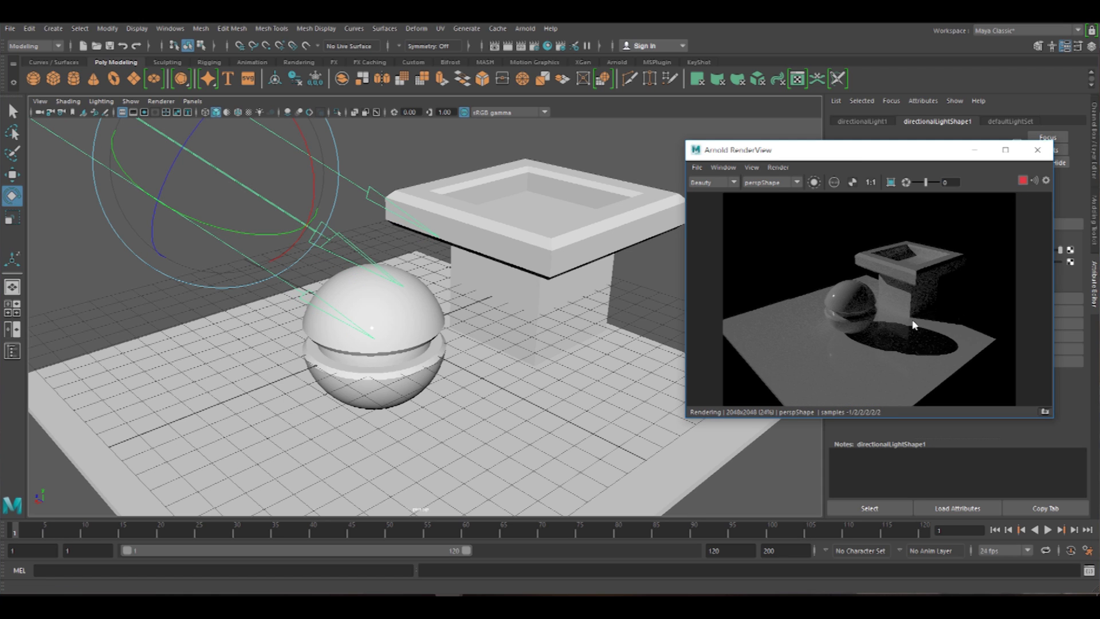
{"action": "left_click_drag", "start_coordinate": [891, 150], "coordinate": [642, 152]}
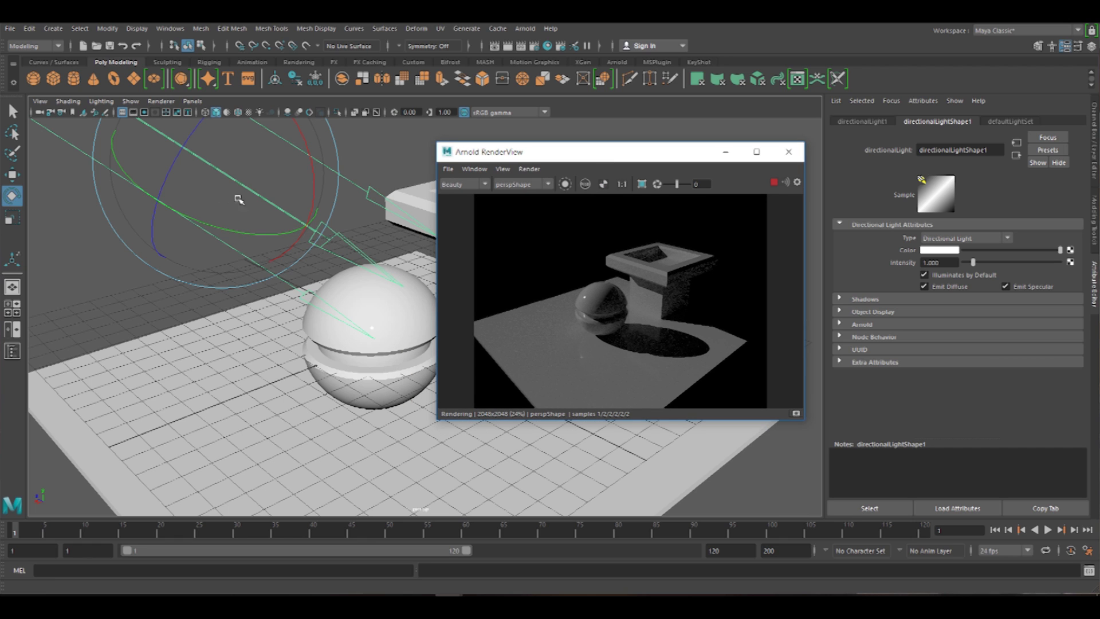
{"action": "left_click", "coordinate": [274, 198]}
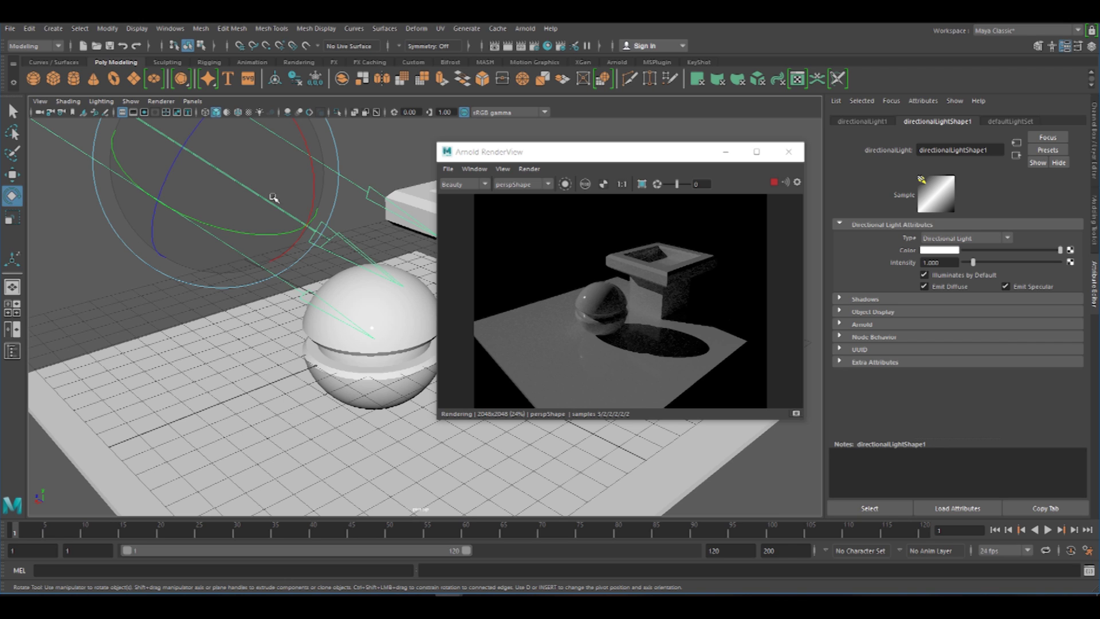
{"action": "left_click_drag", "start_coordinate": [274, 197], "coordinate": [260, 208]}
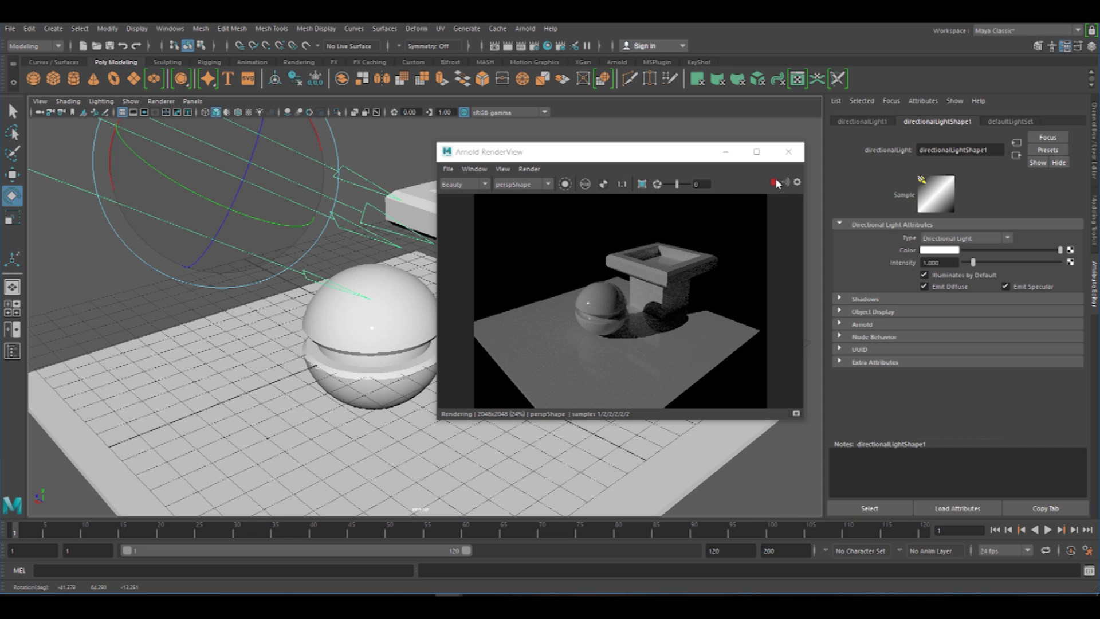
{"action": "left_click_drag", "start_coordinate": [314, 195], "coordinate": [275, 186]}
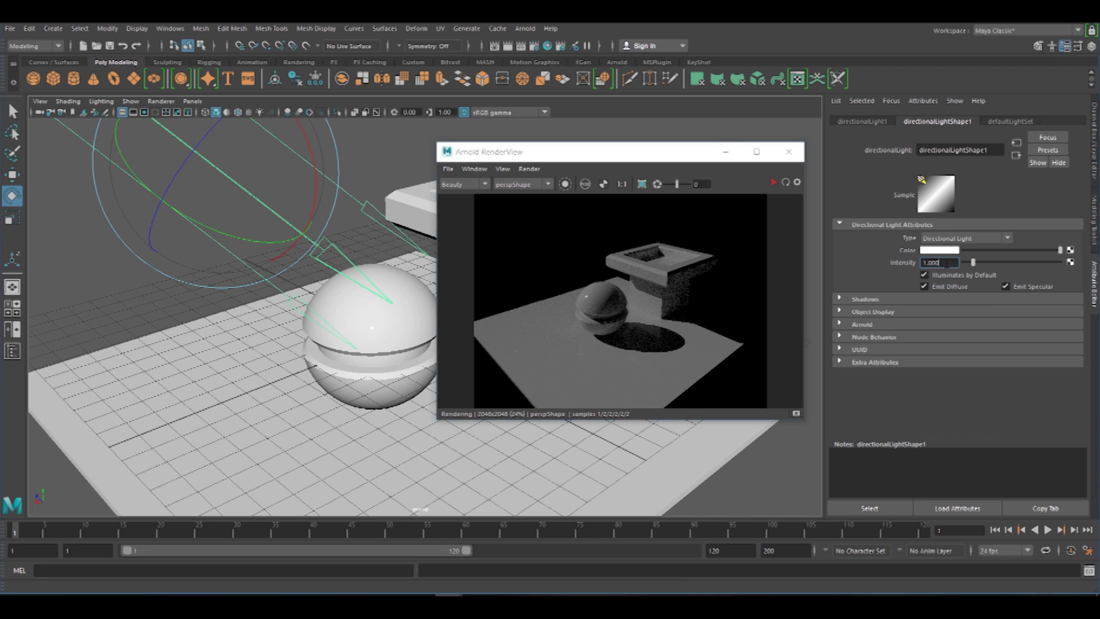
Step: Set the directional light's intensity to 2 and update the Arnold render
{"action": "left_click", "coordinate": [939, 263]}
{"action": "type", "text": "2"}
{"action": "key", "text": "Return"}
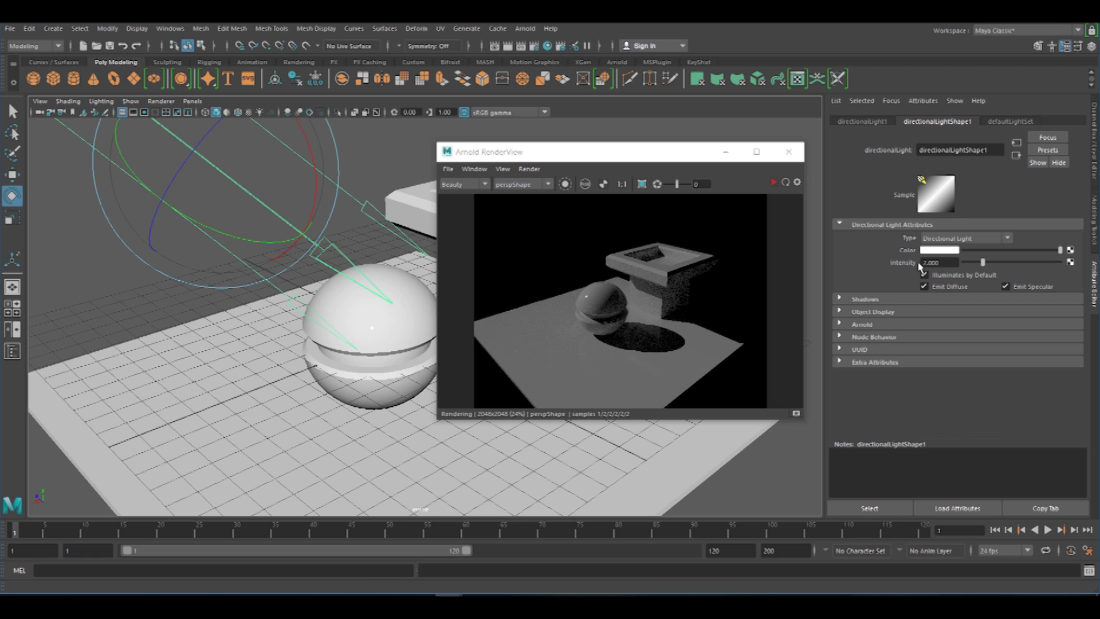
{"action": "left_click", "coordinate": [774, 182]}
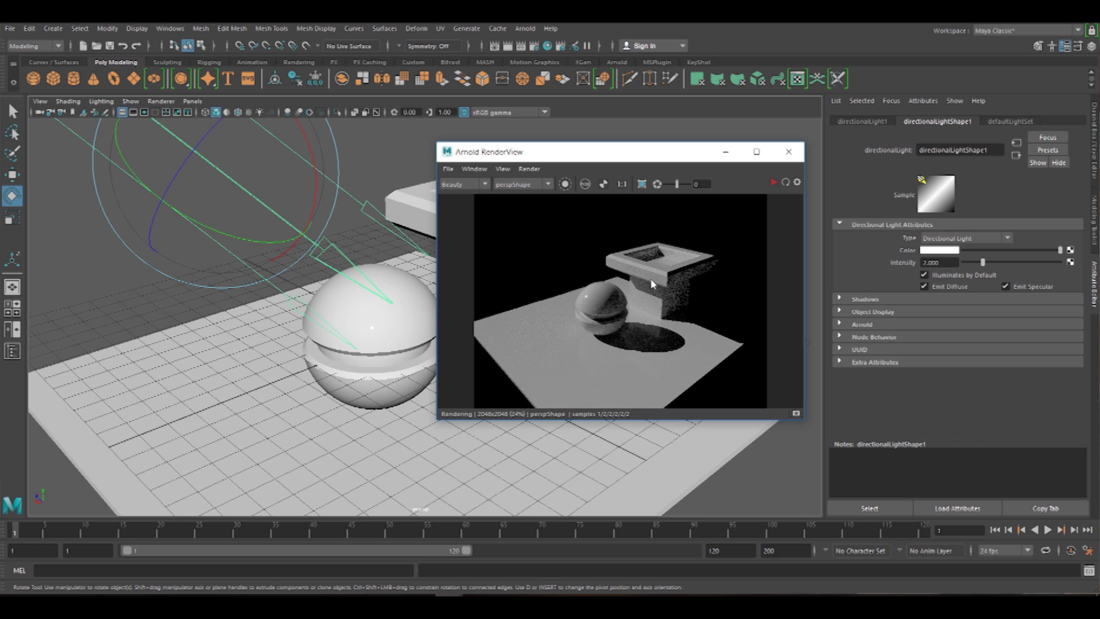
Step: Reselect the directional light, set its intensity to 1, and update the Arnold render
{"action": "left_click_drag", "start_coordinate": [622, 152], "coordinate": [756, 152]}
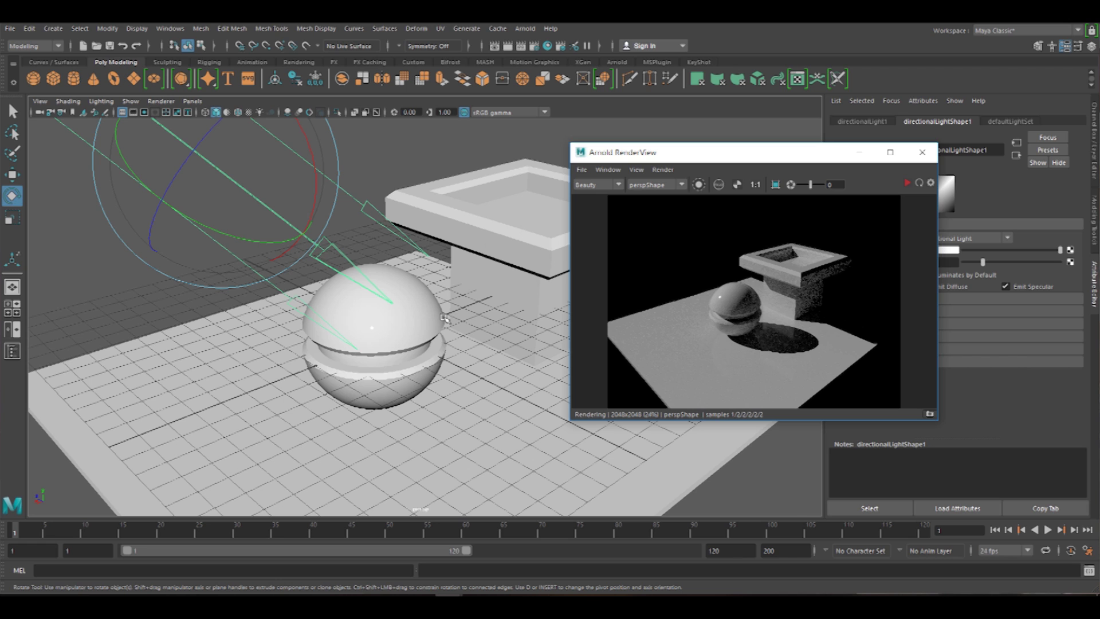
{"action": "left_click", "coordinate": [405, 160]}
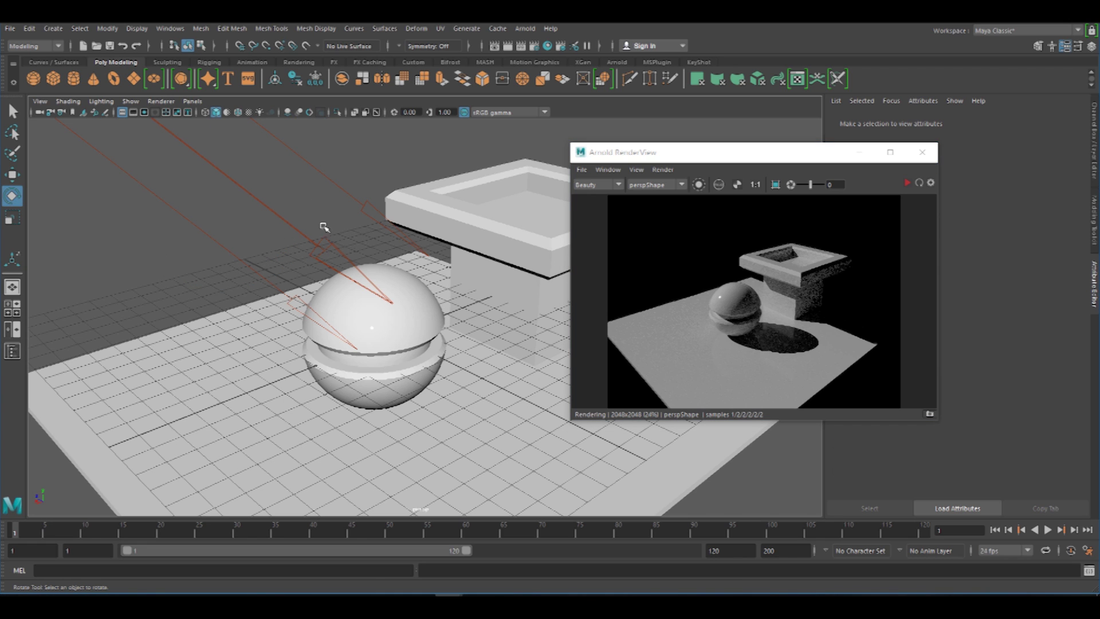
{"action": "left_click", "coordinate": [265, 208]}
{"action": "left_click_drag", "start_coordinate": [687, 152], "coordinate": [512, 153]}
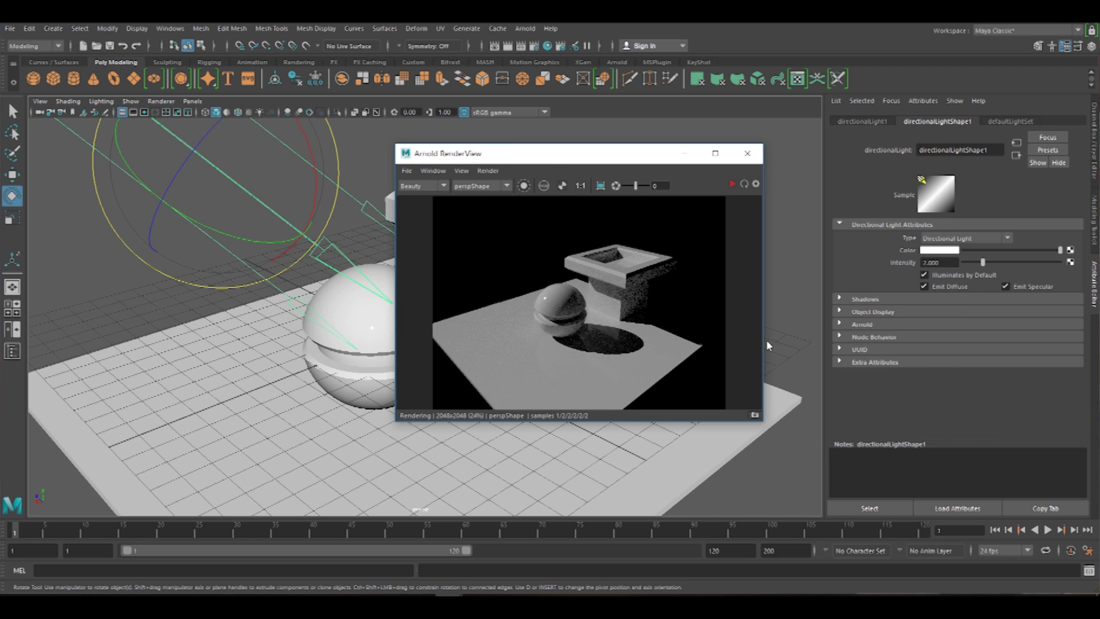
{"action": "left_click", "coordinate": [932, 263]}
{"action": "type", "text": "1"}
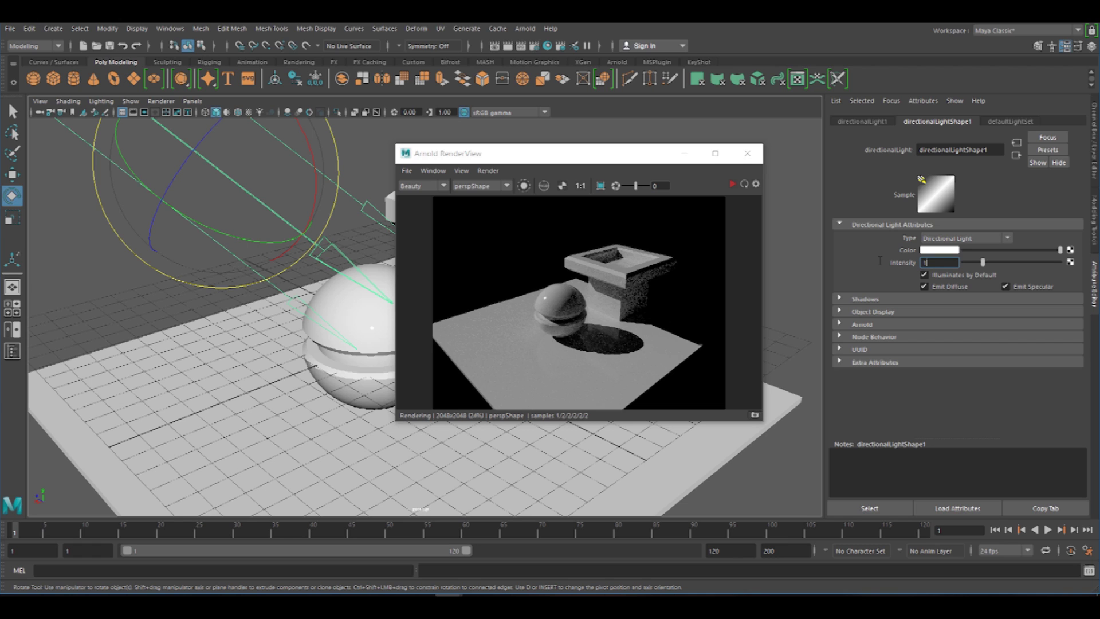
{"action": "key", "text": "Return"}
{"action": "left_click", "coordinate": [731, 184]}
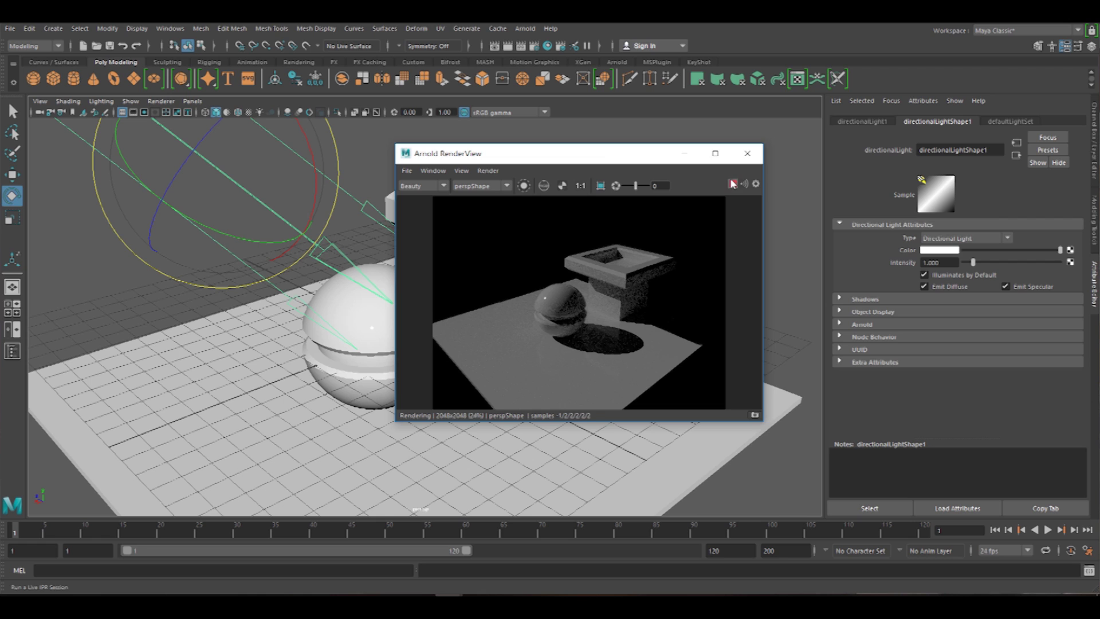
Step: Move the render window clear of the models and add an area light to the scene
{"action": "left_click_drag", "start_coordinate": [573, 153], "coordinate": [829, 153]}
{"action": "left_click", "coordinate": [155, 272]}
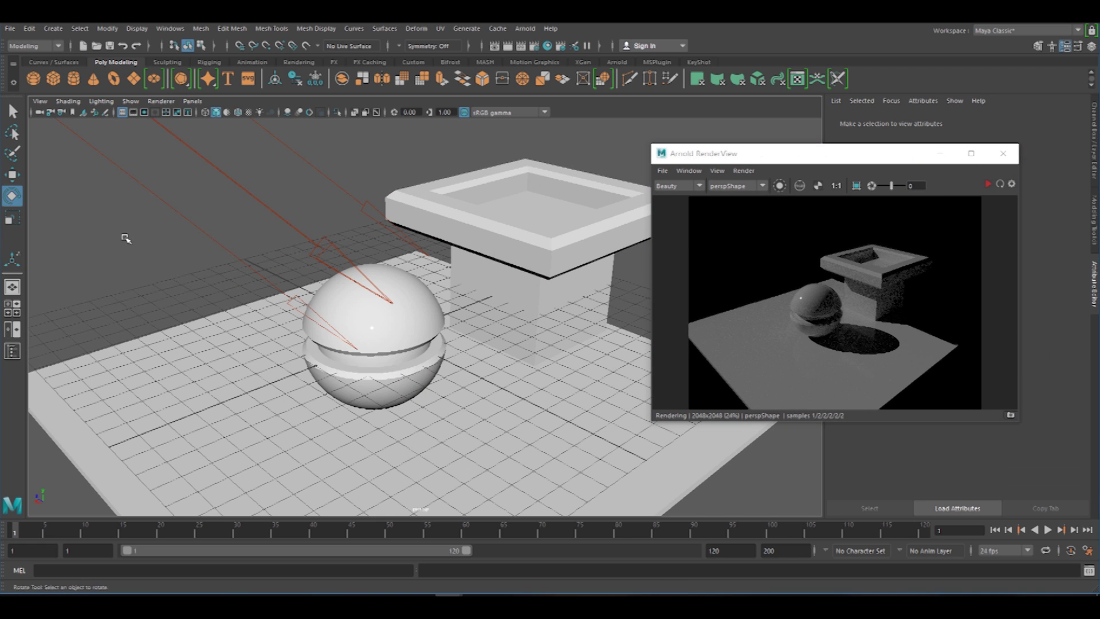
{"action": "left_click", "coordinate": [54, 28]}
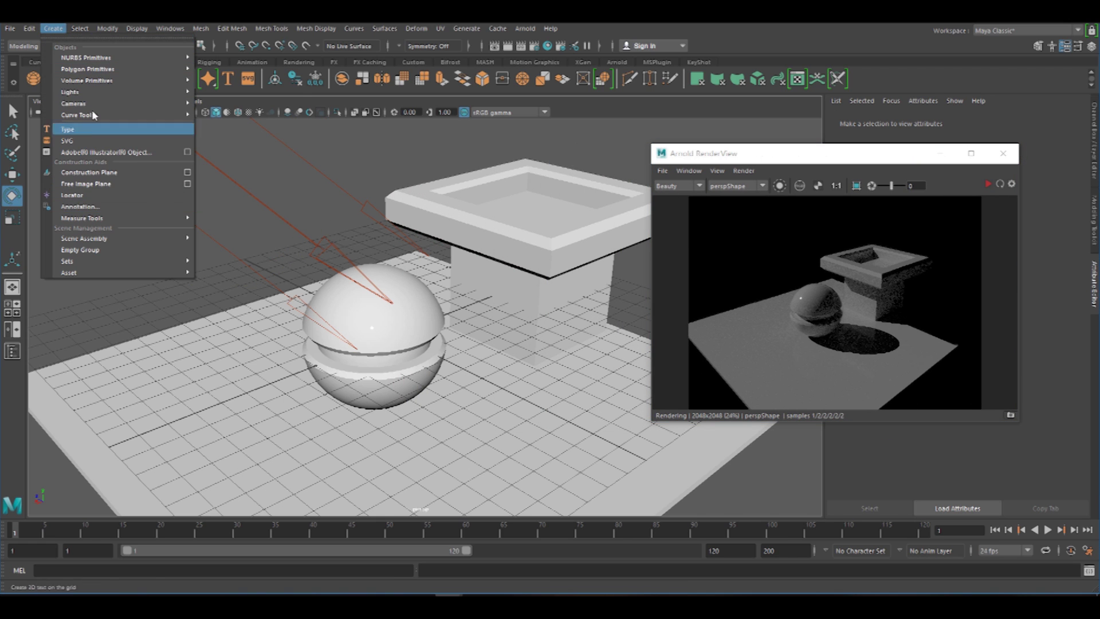
{"action": "mouse_move", "coordinate": [103, 91]}
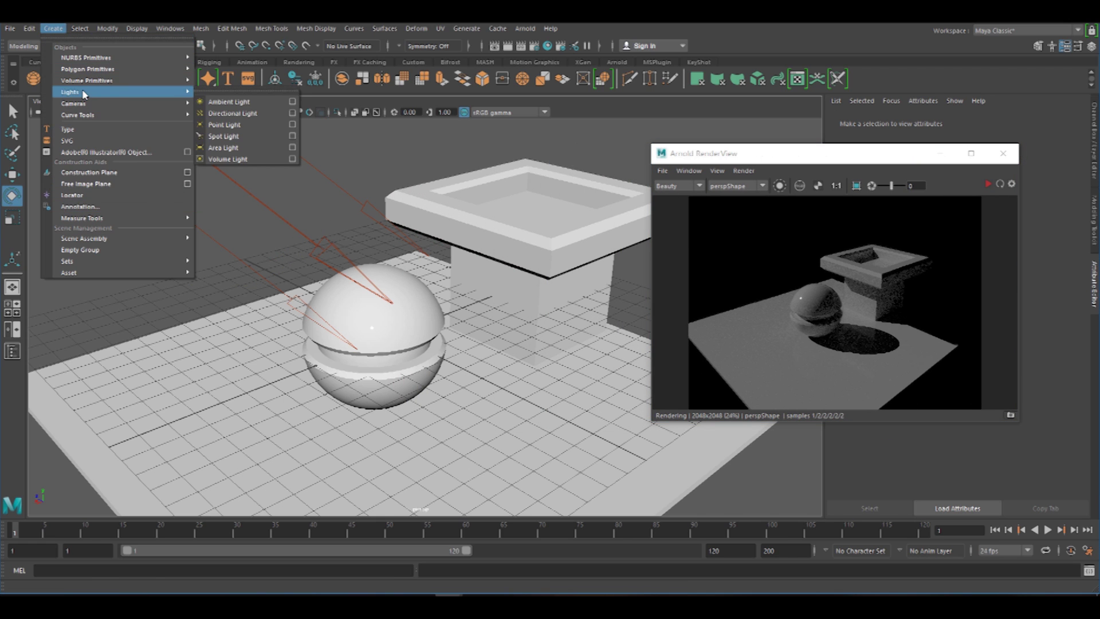
{"action": "left_click", "coordinate": [236, 148]}
Step: Scale the area light up until it is much larger than the sphere, and move it up and away from the sphere
{"action": "key", "text": "w"}
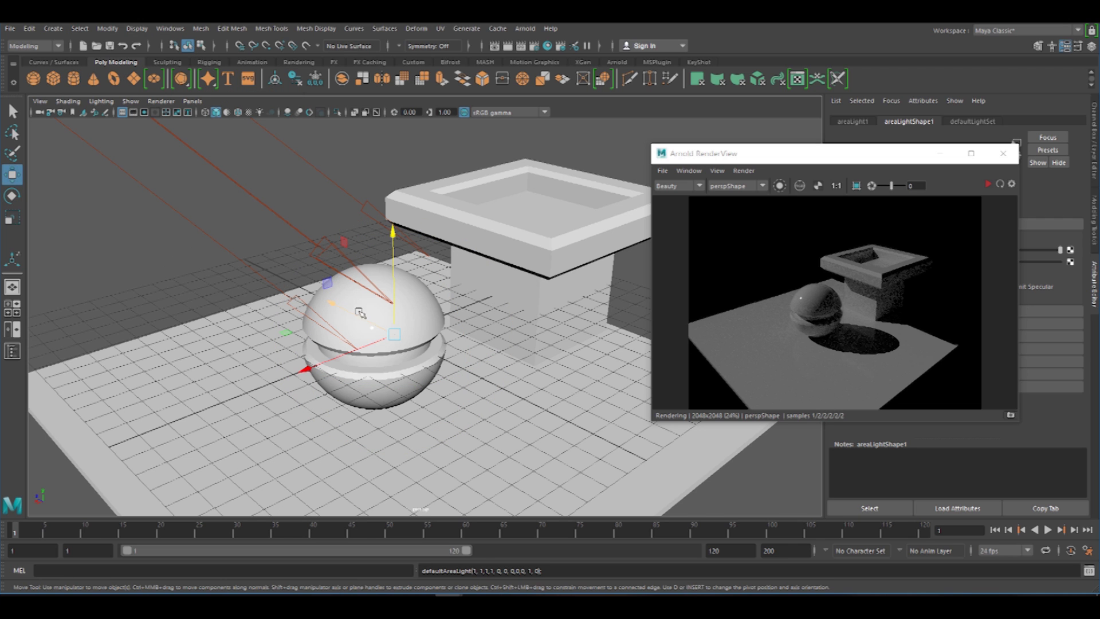
{"action": "key", "text": "r"}
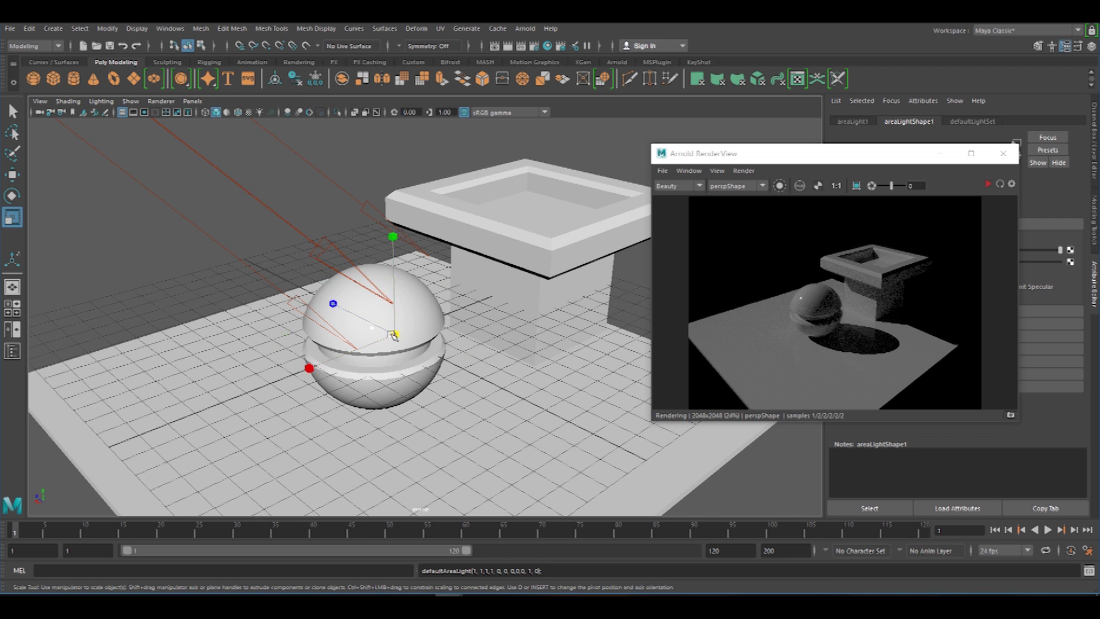
{"action": "left_click_drag", "start_coordinate": [393, 335], "coordinate": [711, 328]}
{"action": "middle_click_drag", "start_coordinate": [352, 312], "coordinate": [344, 271], "text": "alt"}
{"action": "scroll", "coordinate": [344, 271], "scroll_direction": "down", "scroll_amount": 3}
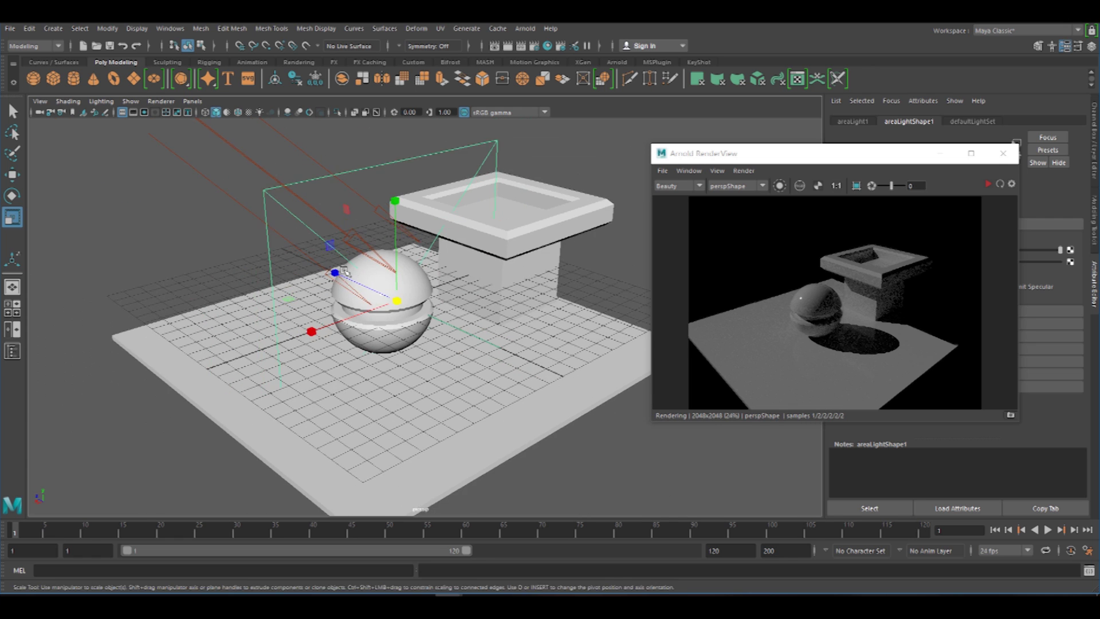
{"action": "left_click_drag", "start_coordinate": [344, 270], "coordinate": [493, 201], "text": "alt"}
{"action": "left_click", "coordinate": [12, 175]}
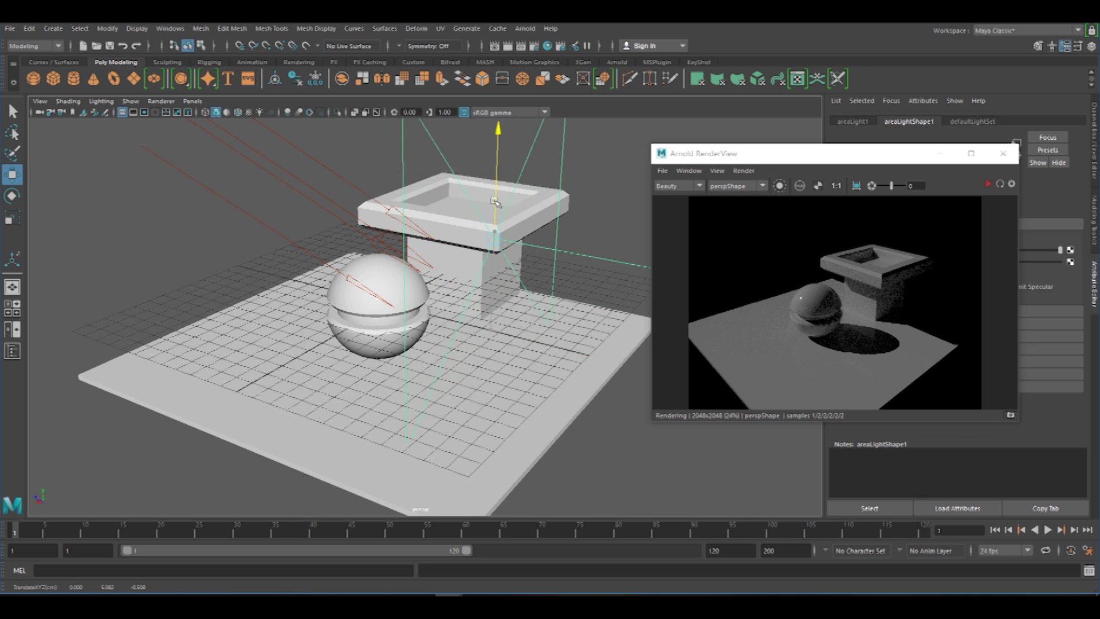
Step: Rotate the area light so it is angled toward the sphere and the recessed cube
{"action": "left_click_drag", "start_coordinate": [450, 243], "coordinate": [508, 235], "text": "alt"}
{"action": "middle_click_drag", "start_coordinate": [508, 235], "coordinate": [370, 252], "text": "alt"}
{"action": "right_click_drag", "start_coordinate": [379, 255], "coordinate": [510, 304], "text": "alt"}
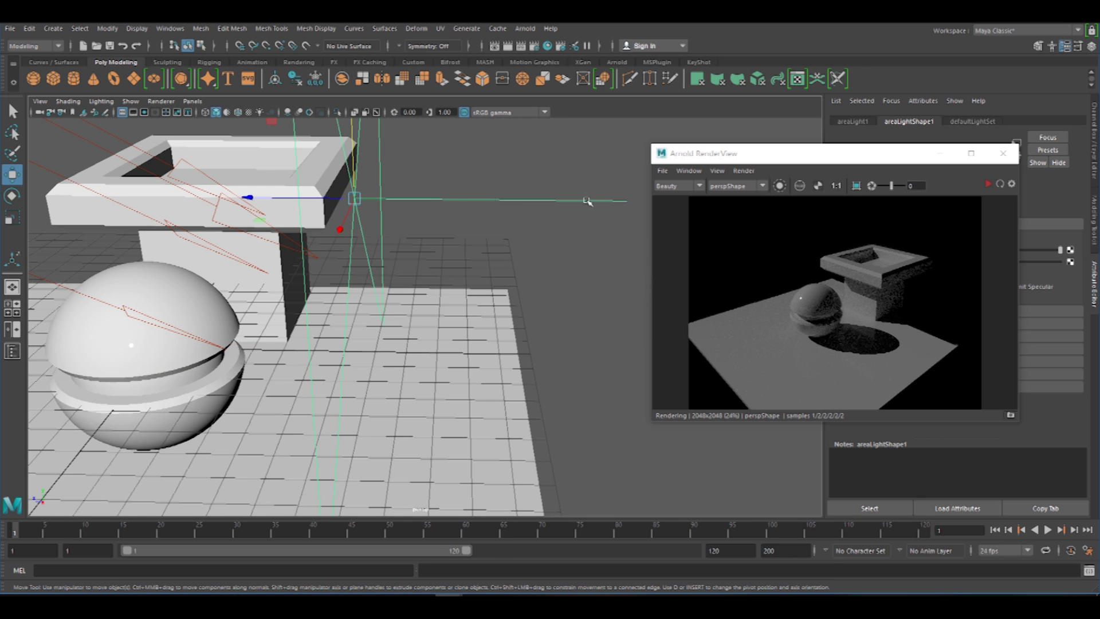
{"action": "key", "text": "e"}
{"action": "left_click_drag", "start_coordinate": [375, 206], "coordinate": [430, 196]}
{"action": "right_click_drag", "start_coordinate": [429, 196], "coordinate": [344, 229], "text": "alt"}
{"action": "left_click_drag", "start_coordinate": [344, 230], "coordinate": [257, 257], "text": "alt"}
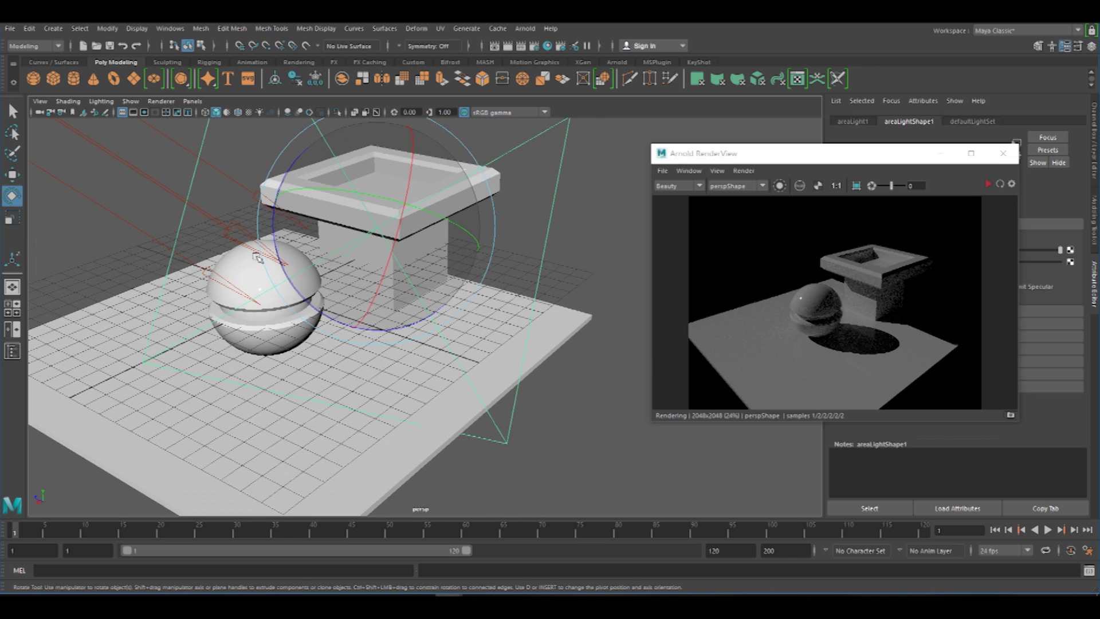
{"action": "left_click_drag", "start_coordinate": [328, 262], "coordinate": [417, 284]}
Step: Move the area light out past the recessed cube, beside the edge of the floor slab
{"action": "left_click", "coordinate": [12, 174]}
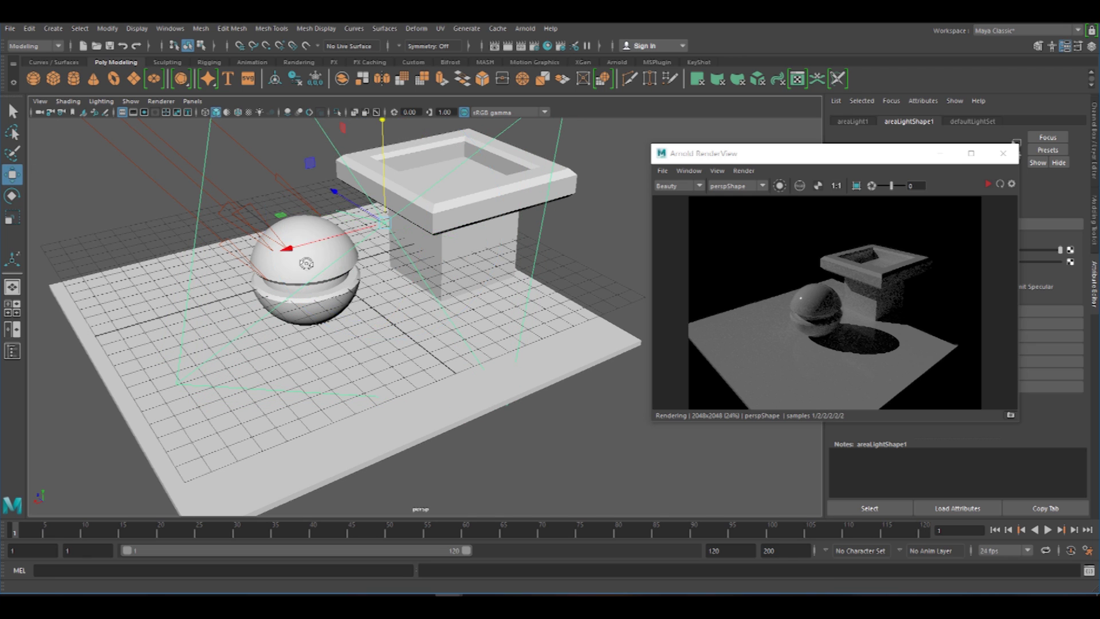
{"action": "left_click_drag", "start_coordinate": [306, 263], "coordinate": [325, 257], "text": "alt"}
{"action": "left_click_drag", "start_coordinate": [382, 222], "coordinate": [499, 285]}
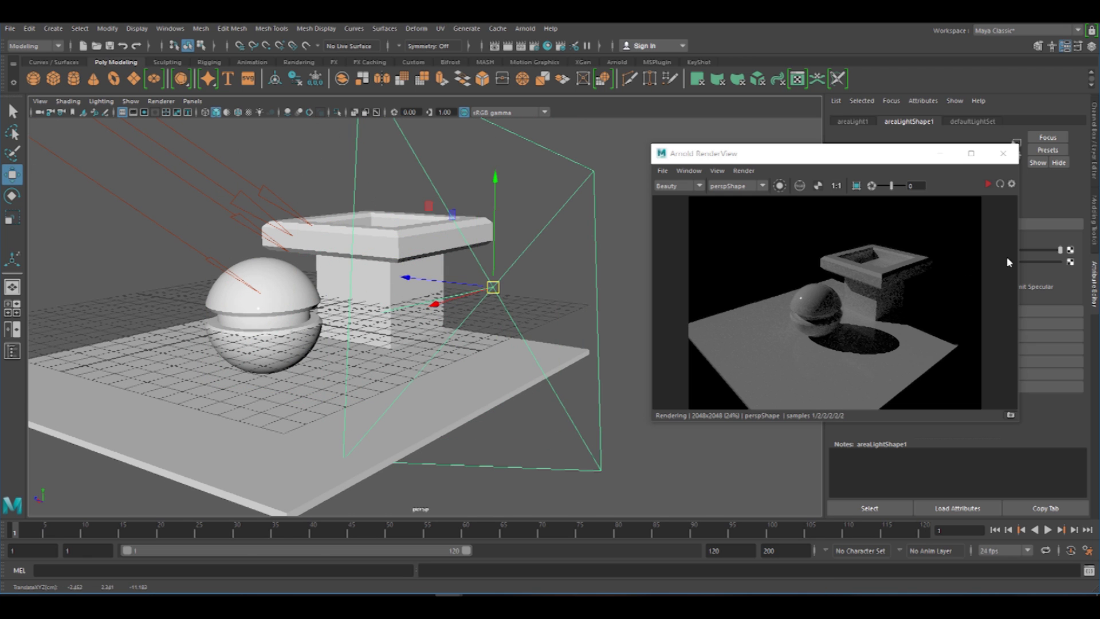
Step: Render the sphere and recessed cube from a closer angle, and move the render window clear of the area light's attributes
{"action": "left_click", "coordinate": [1000, 184]}
{"action": "left_click_drag", "start_coordinate": [264, 347], "coordinate": [304, 348], "text": "alt"}
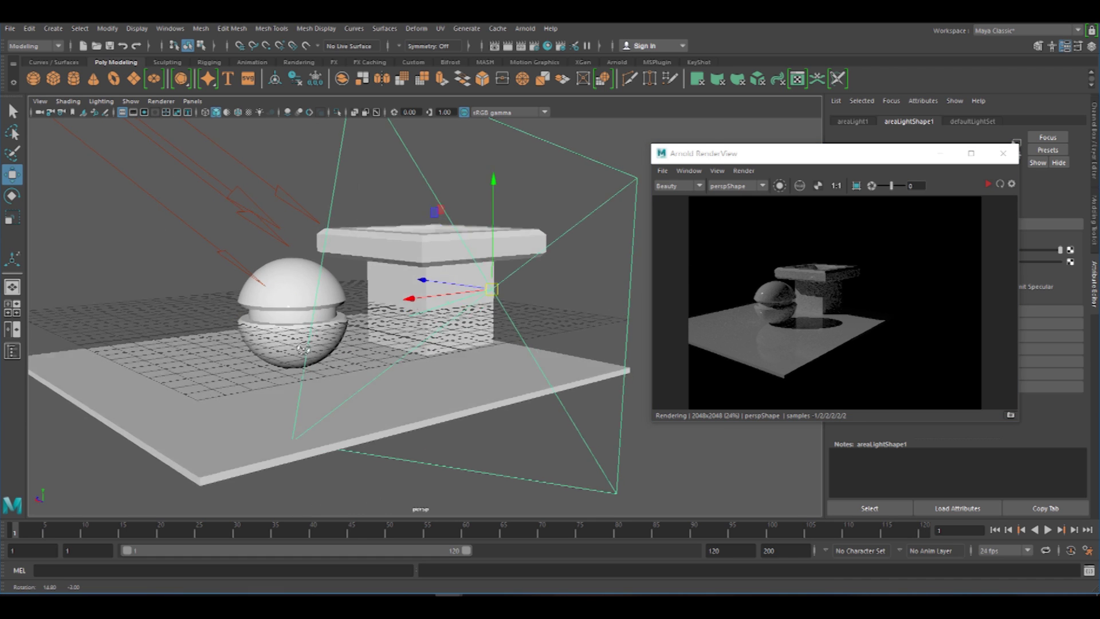
{"action": "right_click_drag", "start_coordinate": [303, 348], "coordinate": [508, 393], "text": "alt"}
{"action": "left_click_drag", "start_coordinate": [509, 393], "coordinate": [537, 321], "text": "alt"}
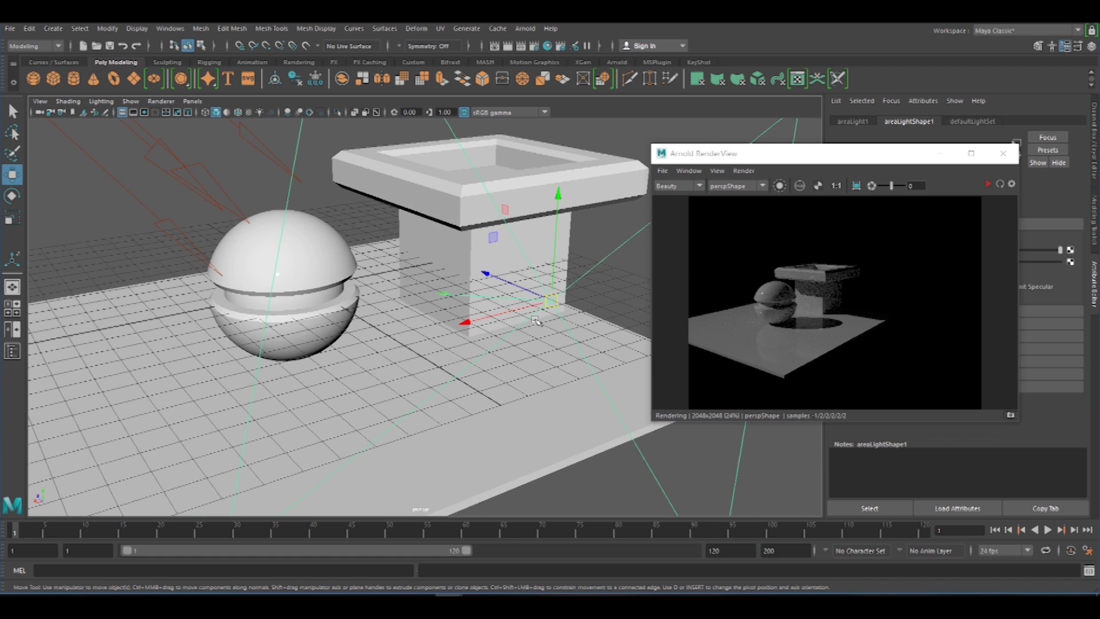
{"action": "left_click", "coordinate": [988, 184]}
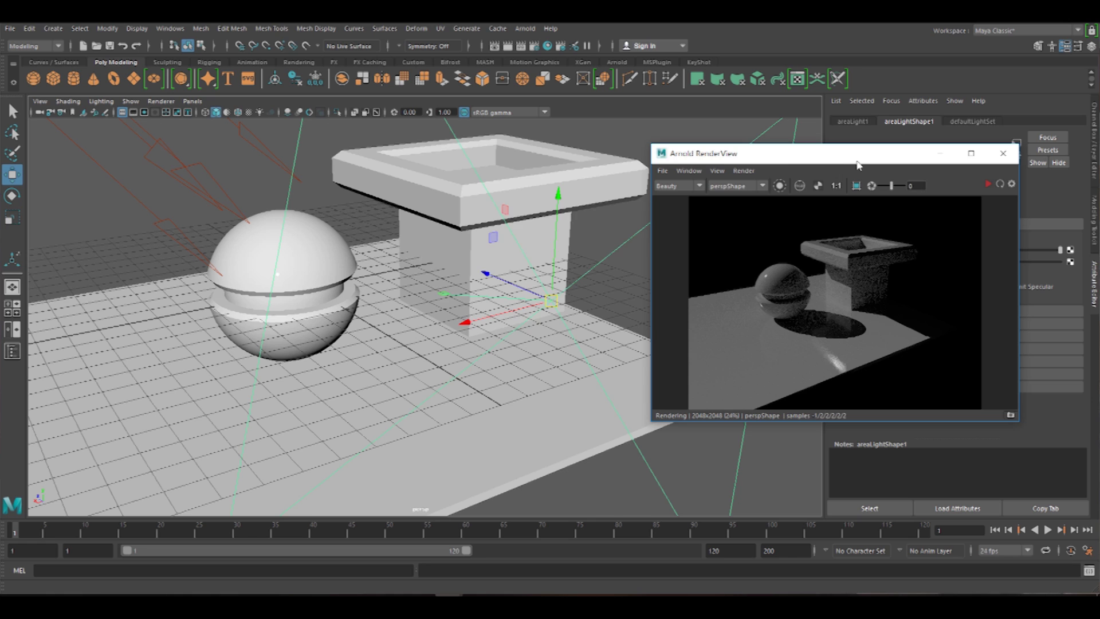
{"action": "left_click_drag", "start_coordinate": [858, 165], "coordinate": [614, 163]}
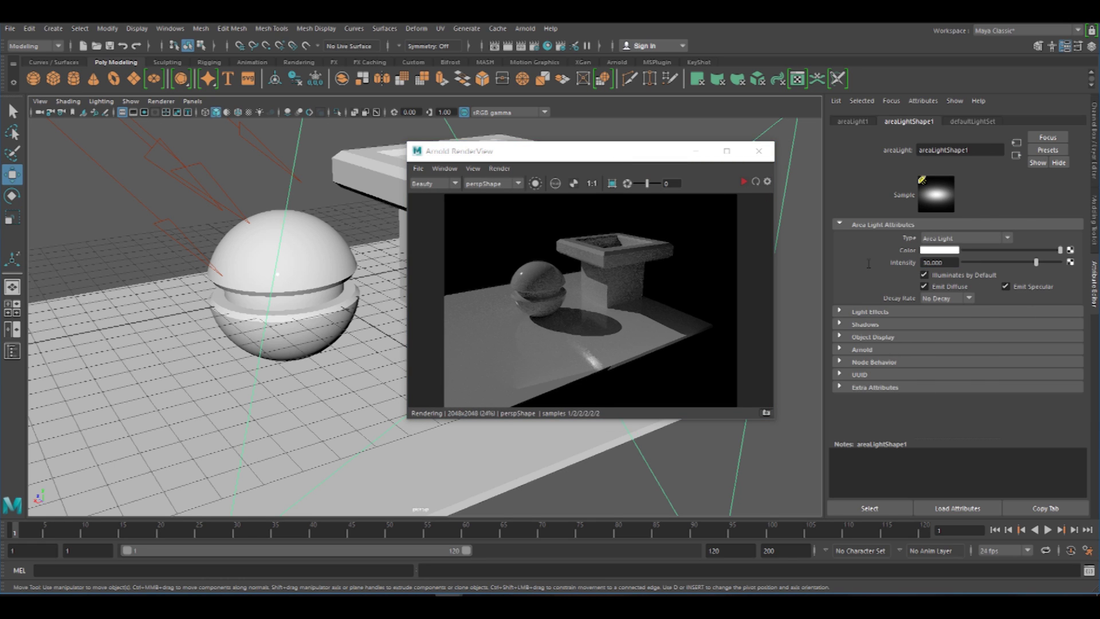
{"action": "left_click", "coordinate": [745, 182]}
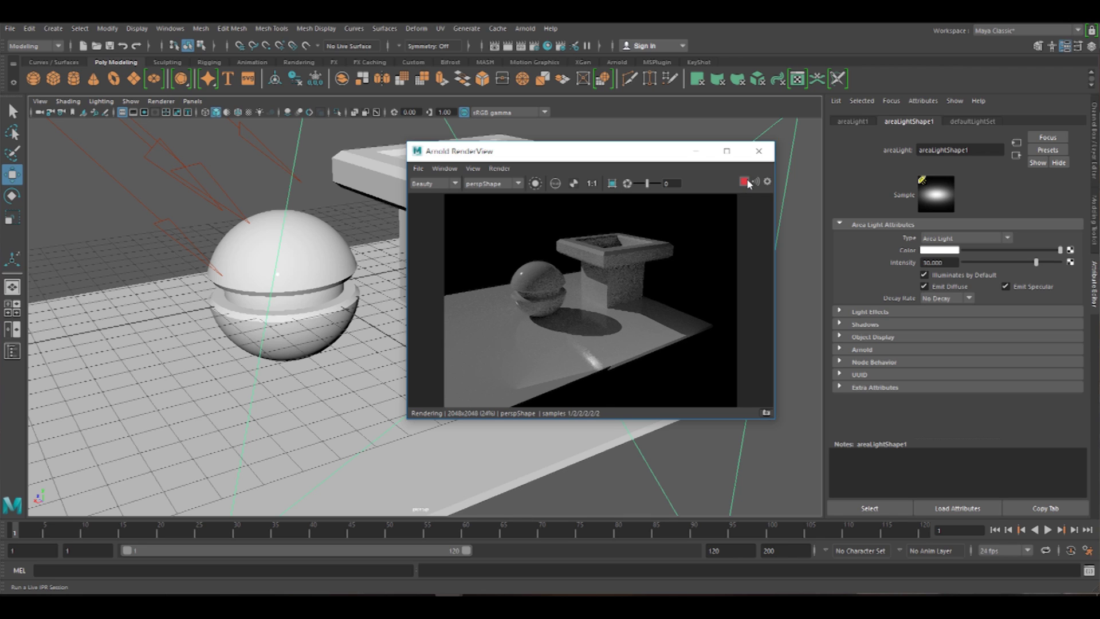
Step: Set the area light's intensity to 50 and render the scene again
{"action": "double_click", "coordinate": [933, 262]}
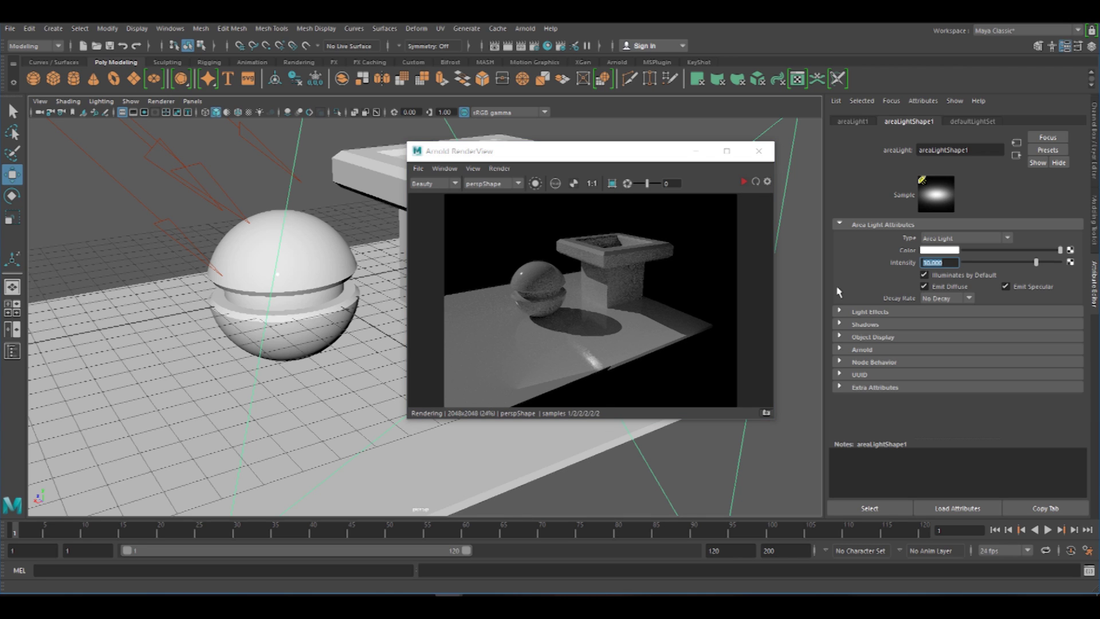
{"action": "type", "text": "50"}
{"action": "key", "text": "Return"}
{"action": "left_click", "coordinate": [745, 182]}
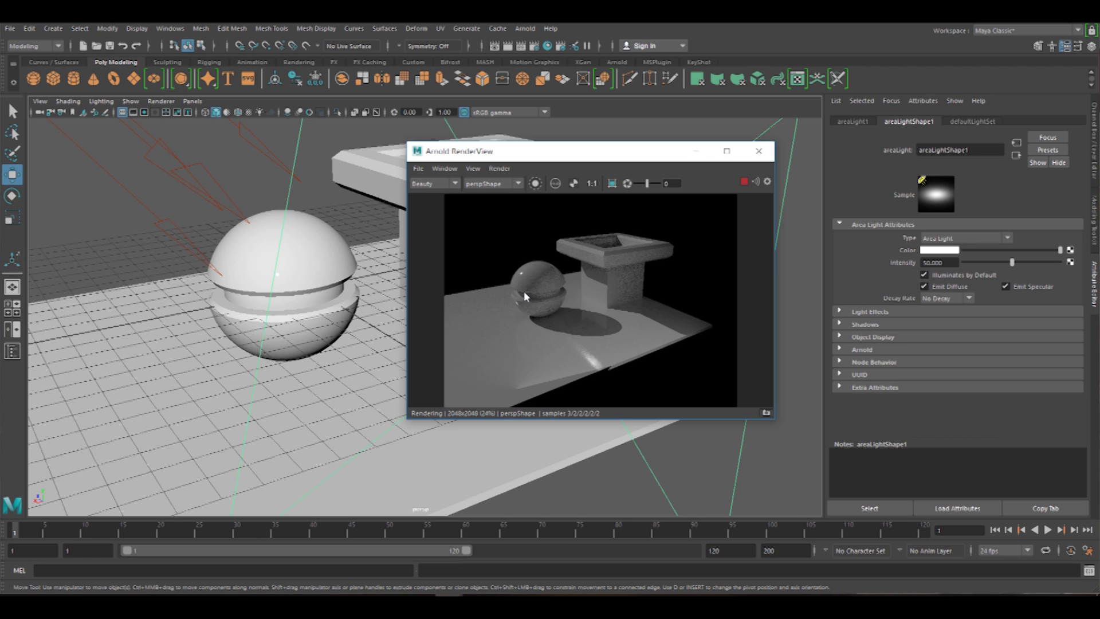
{"action": "left_click", "coordinate": [744, 181]}
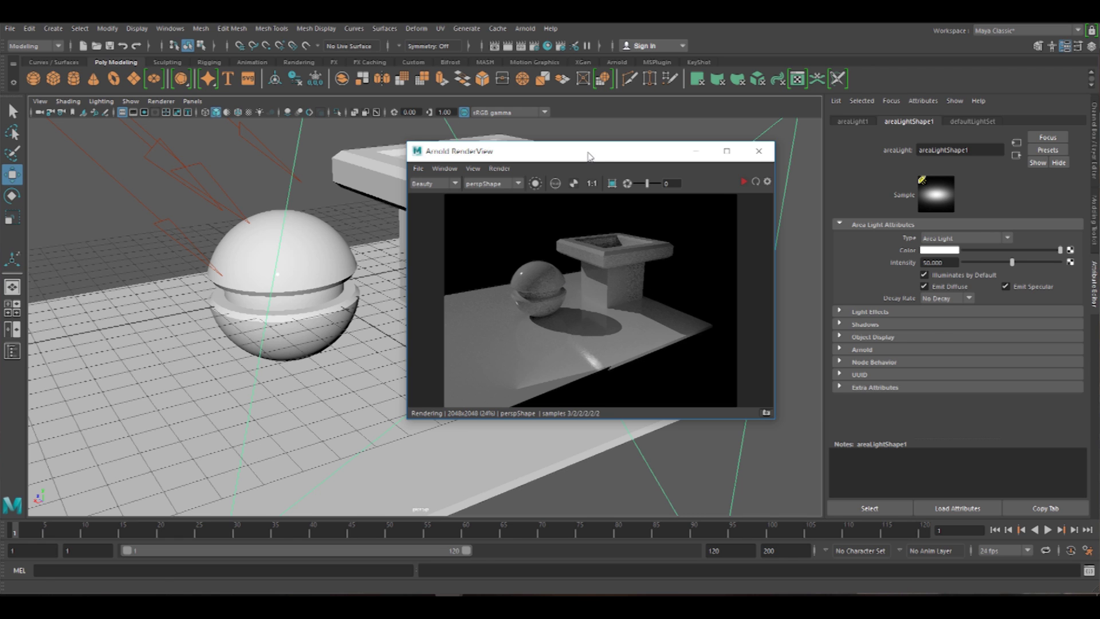
Step: Add a polygon cylinder to the scene and raise it so it sits on top of the grooved sphere
{"action": "left_click_drag", "start_coordinate": [588, 152], "coordinate": [772, 145]}
{"action": "left_click", "coordinate": [284, 188]}
{"action": "left_click_drag", "start_coordinate": [285, 188], "coordinate": [275, 218], "text": "alt"}
{"action": "right_click_drag", "start_coordinate": [275, 217], "coordinate": [501, 255], "text": "alt"}
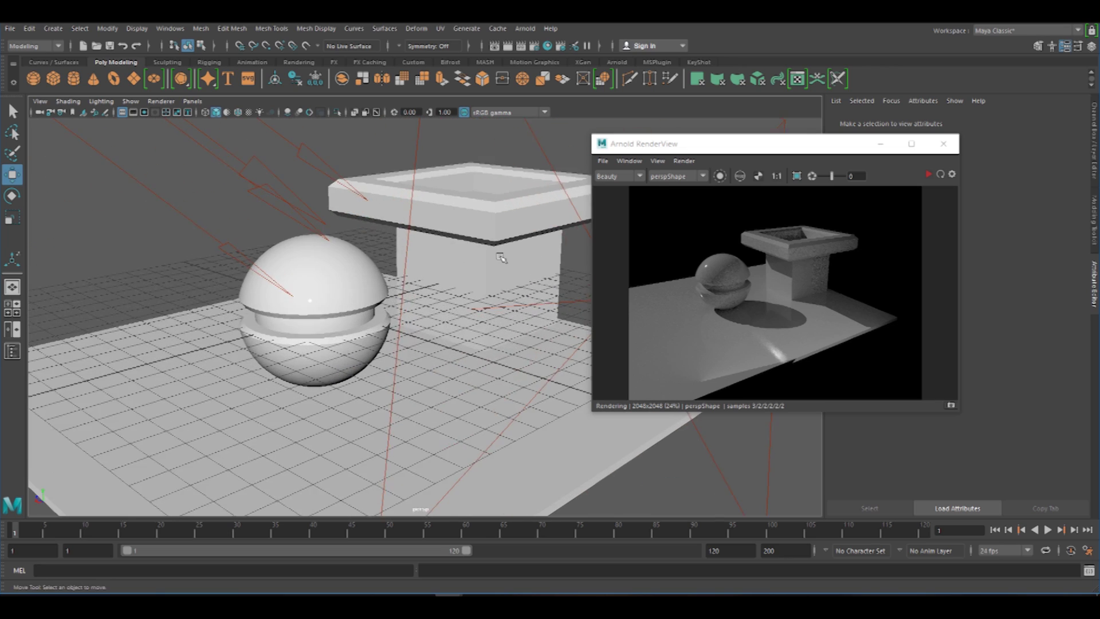
{"action": "left_click_drag", "start_coordinate": [500, 256], "coordinate": [493, 267], "text": "alt"}
{"action": "middle_click_drag", "start_coordinate": [401, 214], "coordinate": [397, 265], "text": "alt"}
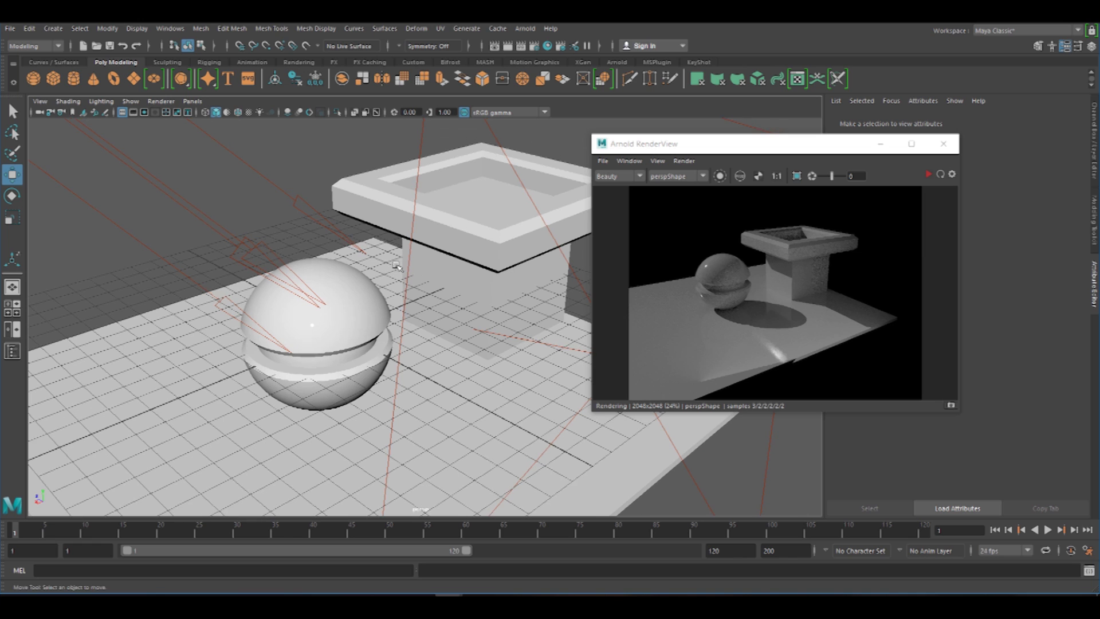
{"action": "left_click", "coordinate": [74, 78]}
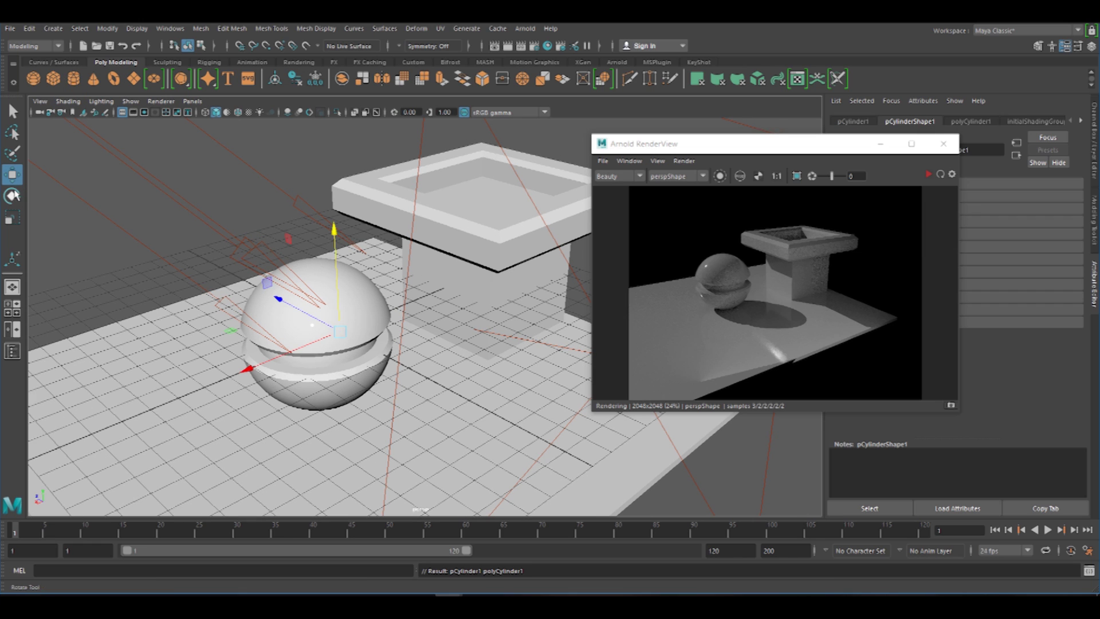
{"action": "left_click_drag", "start_coordinate": [332, 230], "coordinate": [335, 162]}
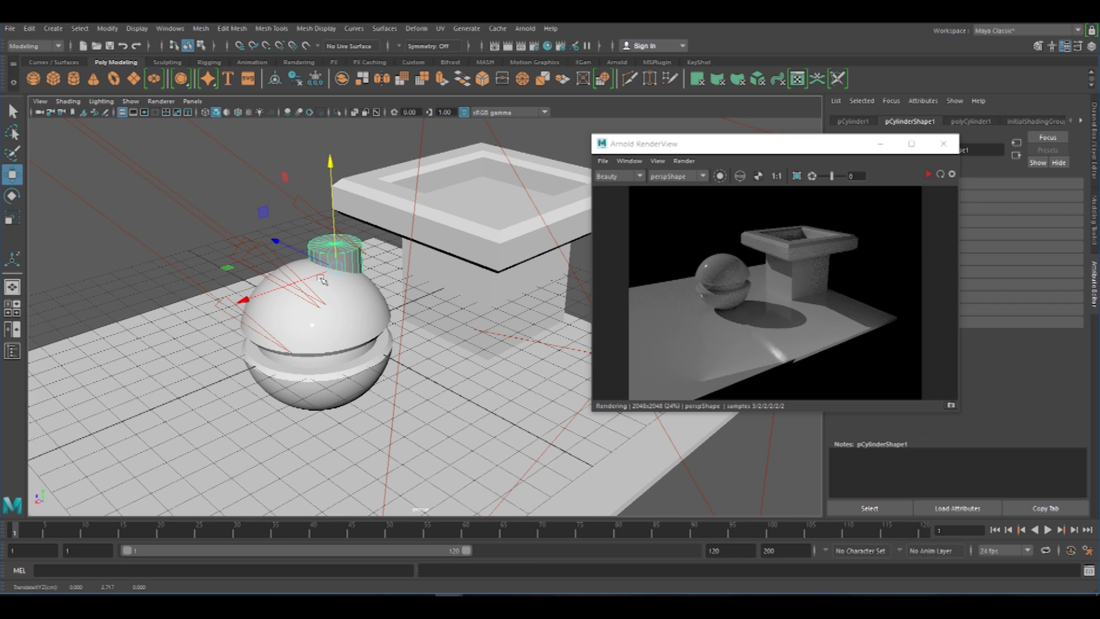
{"action": "mouse_move", "coordinate": [325, 251]}
{"action": "left_mouse_down"}
{"action": "mouse_move", "coordinate": [300, 253]}
{"action": "mouse_move", "coordinate": [312, 251]}
{"action": "mouse_move", "coordinate": [305, 204]}
{"action": "mouse_move", "coordinate": [305, 224]}
{"action": "mouse_move", "coordinate": [332, 251]}
{"action": "left_mouse_up"}
Step: Scale up the cylinder on top of the sphere and set its axis subdivisions to 50
{"action": "left_click", "coordinate": [12, 217]}
{"action": "left_click_drag", "start_coordinate": [301, 150], "coordinate": [298, 100]}
{"action": "left_click_drag", "start_coordinate": [717, 143], "coordinate": [562, 140]}
{"action": "left_click", "coordinate": [971, 122]}
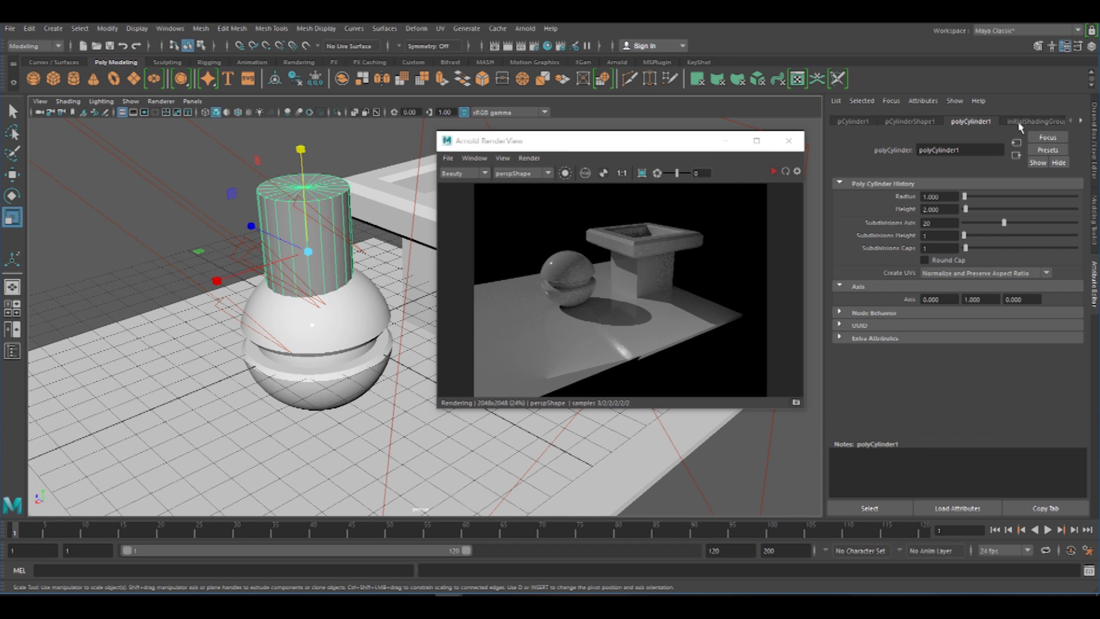
{"action": "left_click_drag", "start_coordinate": [1004, 222], "coordinate": [1078, 223]}
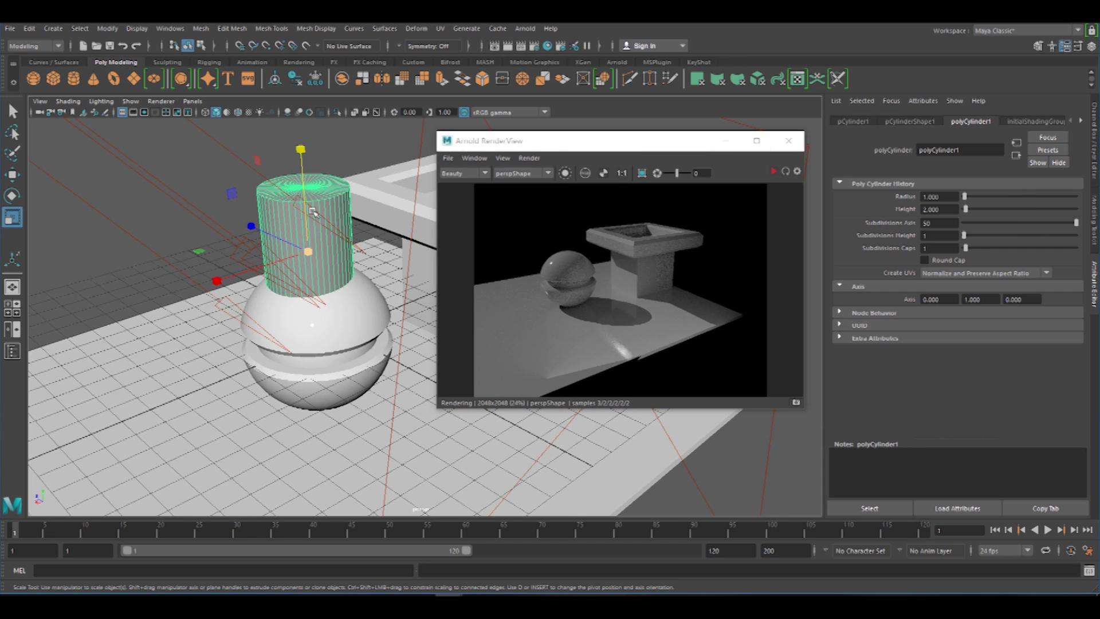
Step: Stretch the cylinder taller, shift it slightly to centre it over the sphere, and raise it a little
{"action": "left_click_drag", "start_coordinate": [304, 183], "coordinate": [303, 150]}
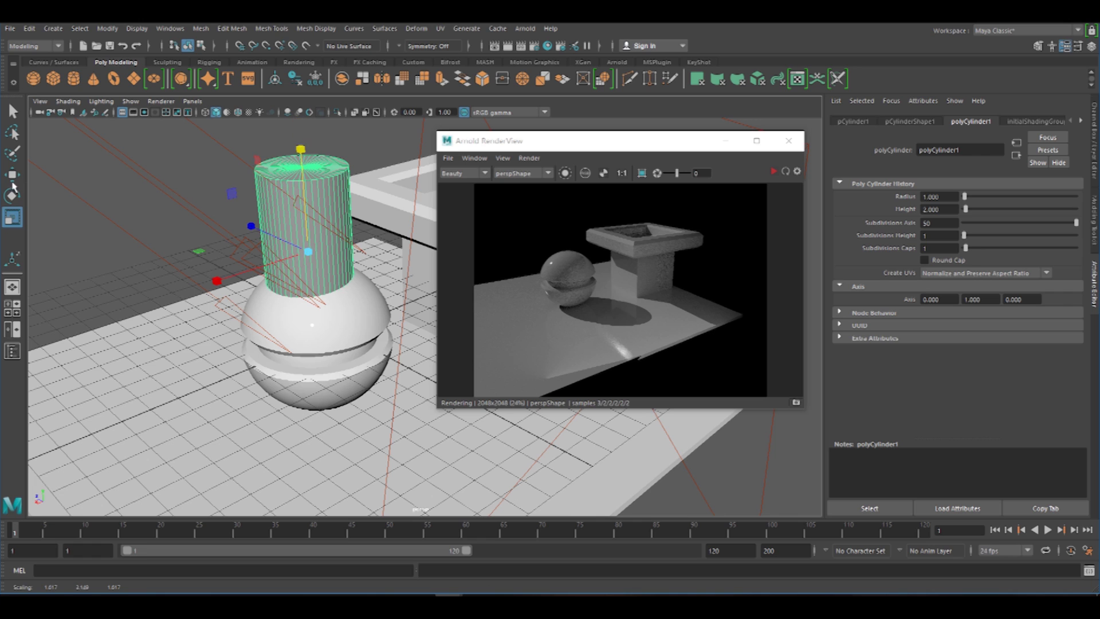
{"action": "left_click", "coordinate": [12, 179]}
{"action": "left_click_drag", "start_coordinate": [272, 264], "coordinate": [281, 263]}
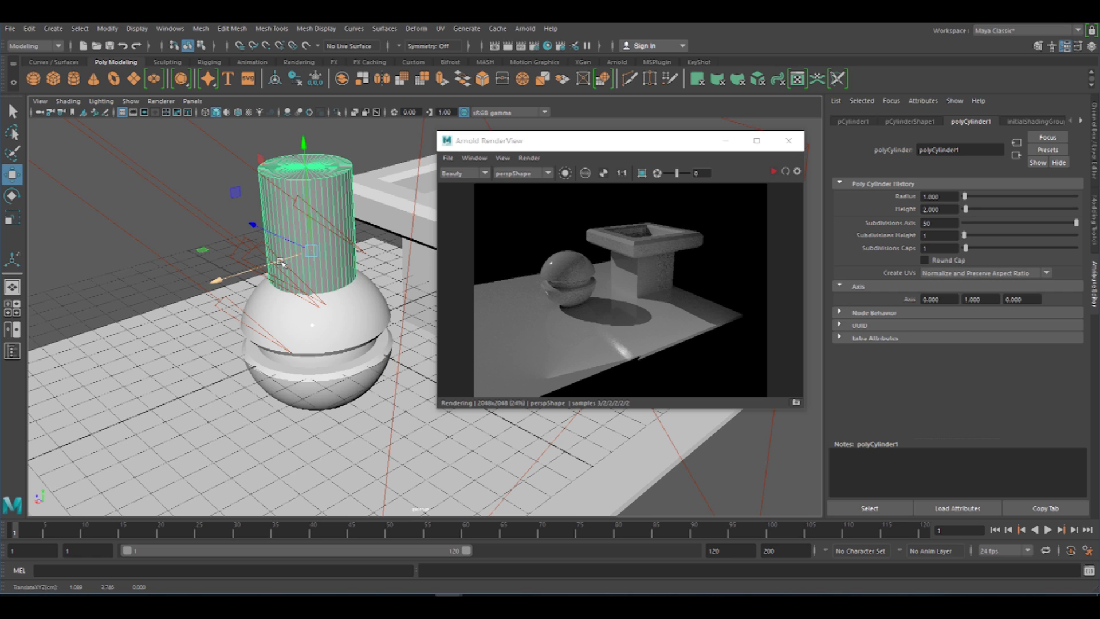
{"action": "left_click_drag", "start_coordinate": [304, 192], "coordinate": [308, 174]}
Step: Assign a new aiStandardSurface material to the cylinder
{"action": "right_click", "coordinate": [323, 174]}
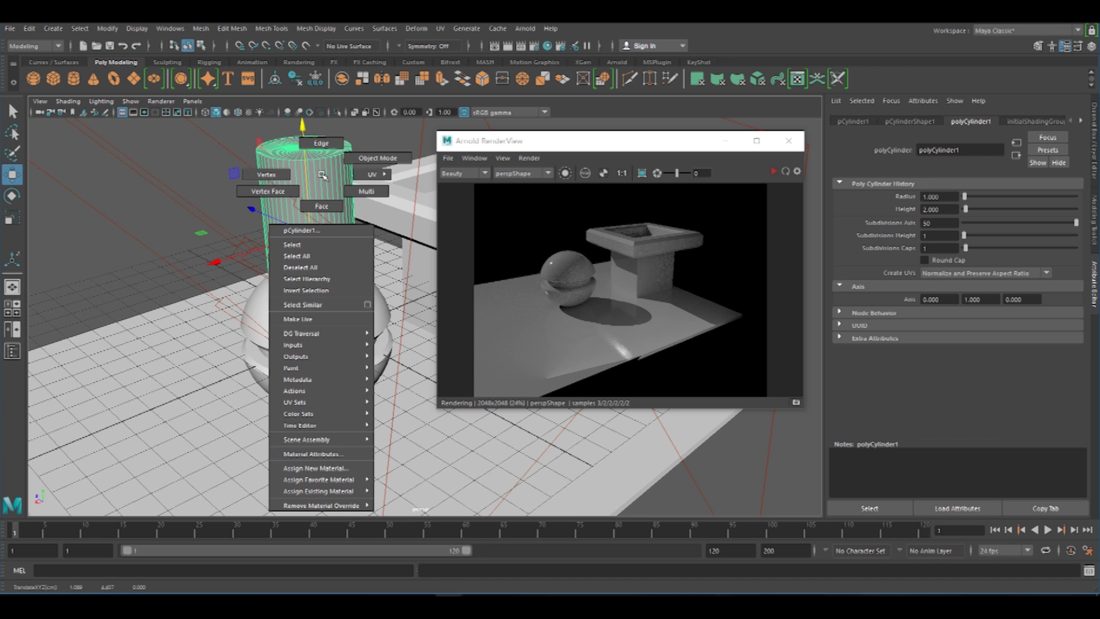
{"action": "left_click", "coordinate": [316, 468]}
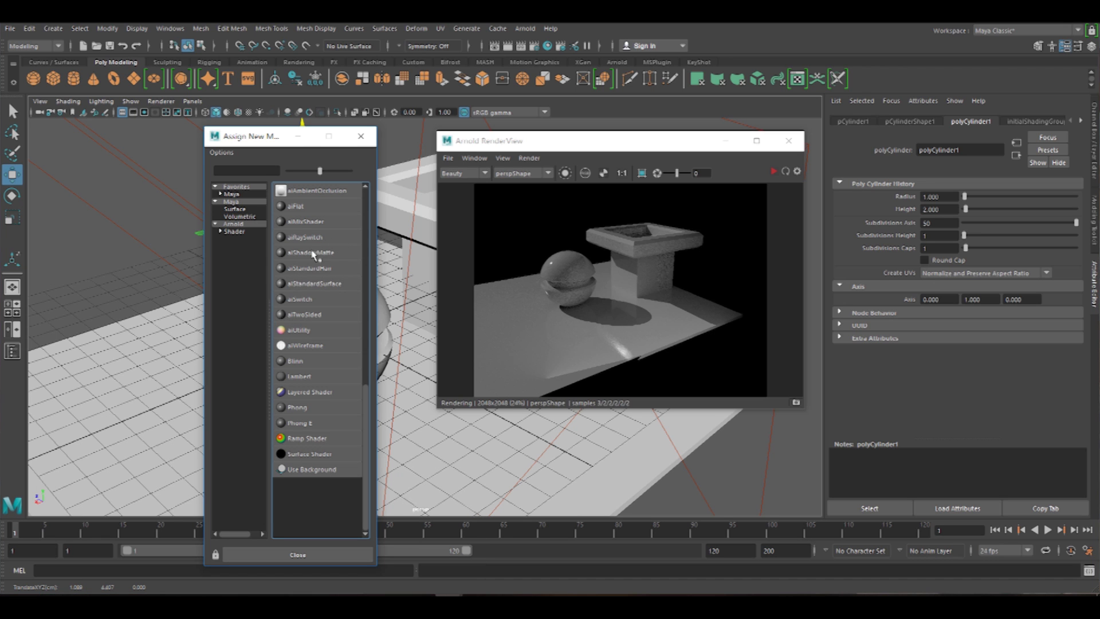
{"action": "left_click_drag", "start_coordinate": [264, 137], "coordinate": [138, 112]}
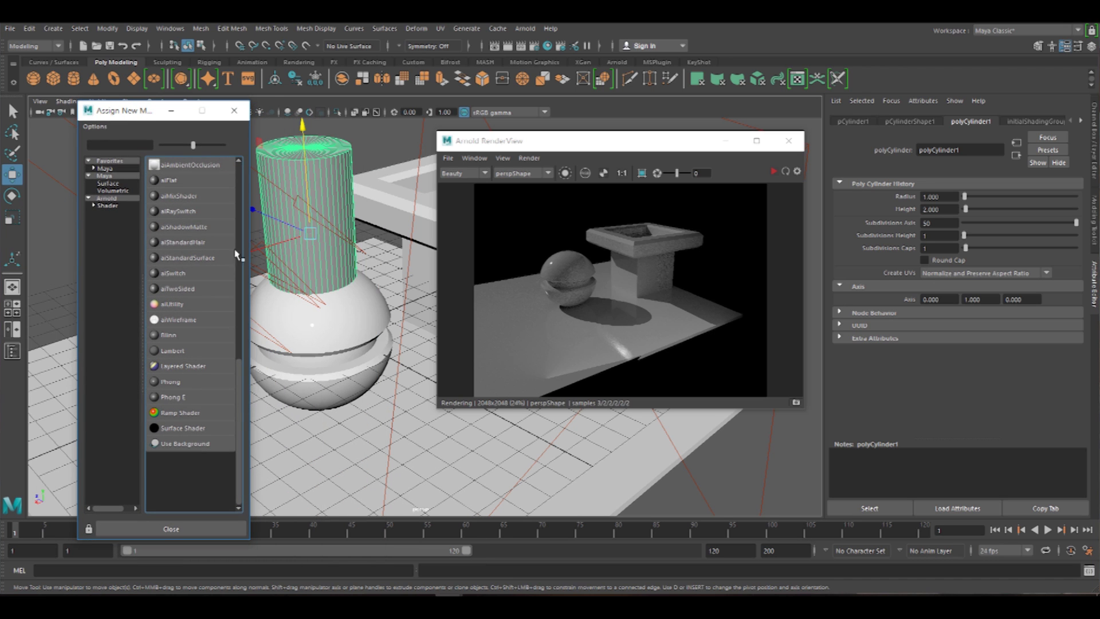
{"action": "left_click", "coordinate": [188, 258]}
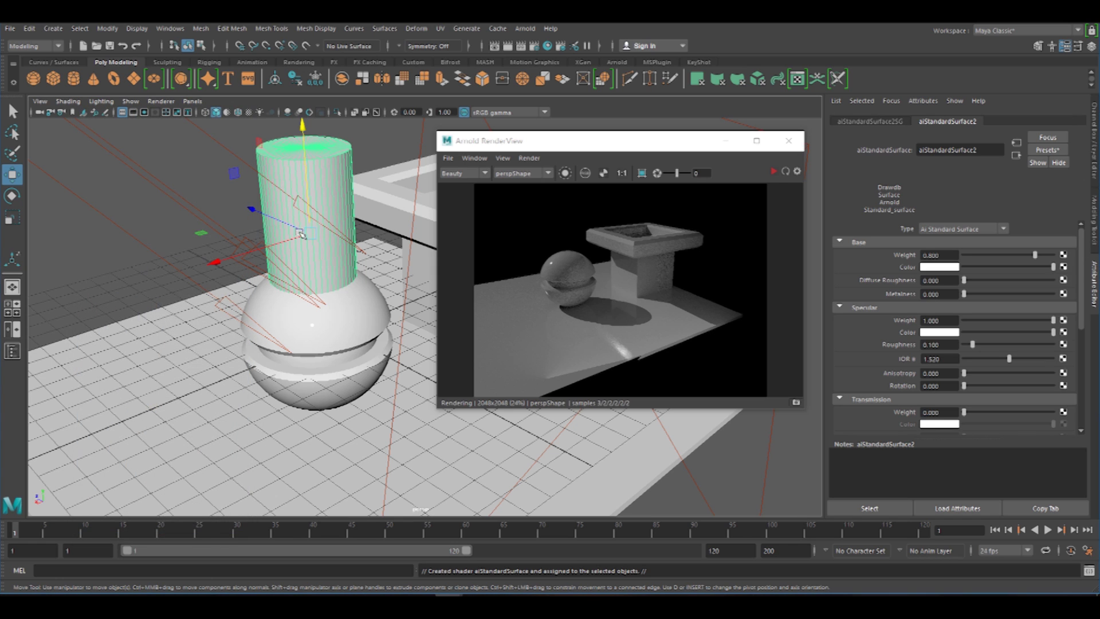
Step: Render the scene with the new cylinder, stop the render, and move the render window away from the models
{"action": "left_click", "coordinate": [773, 171]}
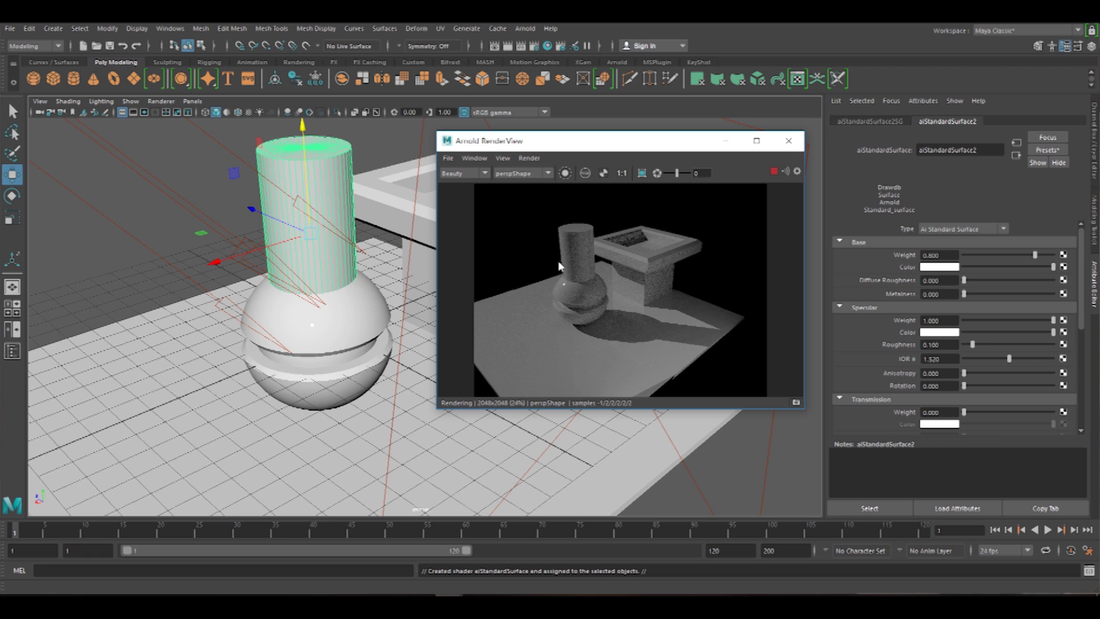
{"action": "left_click", "coordinate": [773, 171]}
{"action": "left_click_drag", "start_coordinate": [670, 149], "coordinate": [772, 148]}
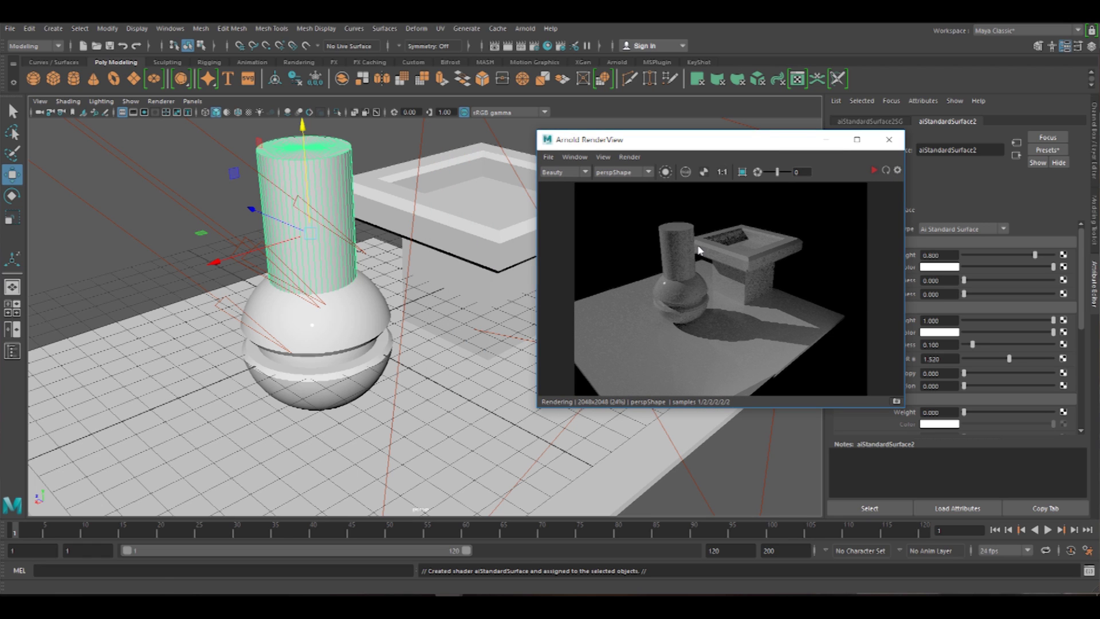